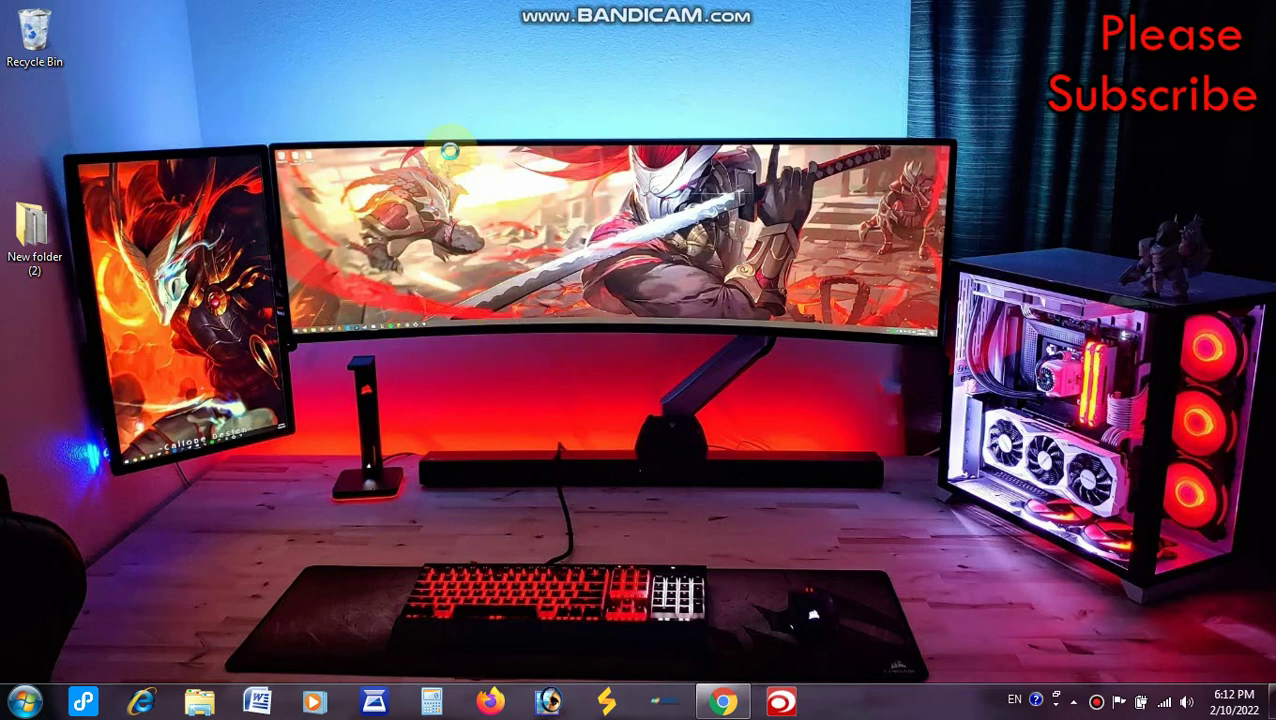
Refresh the desktop twice from its right-click menu
right_click(422, 74)
left_click(455, 130)
right_click(405, 88)
left_click(451, 141)
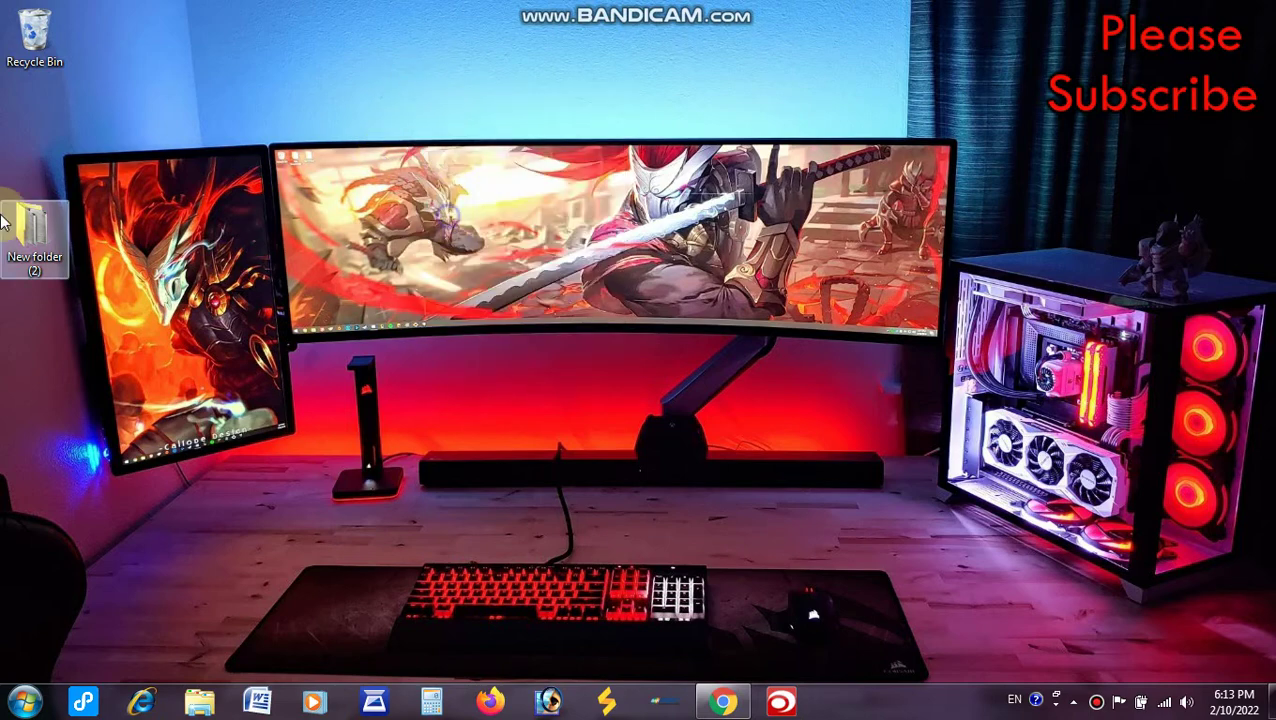
Open the second page photo from New folder (2) in Windows Photo Viewer
double_click(47, 250)
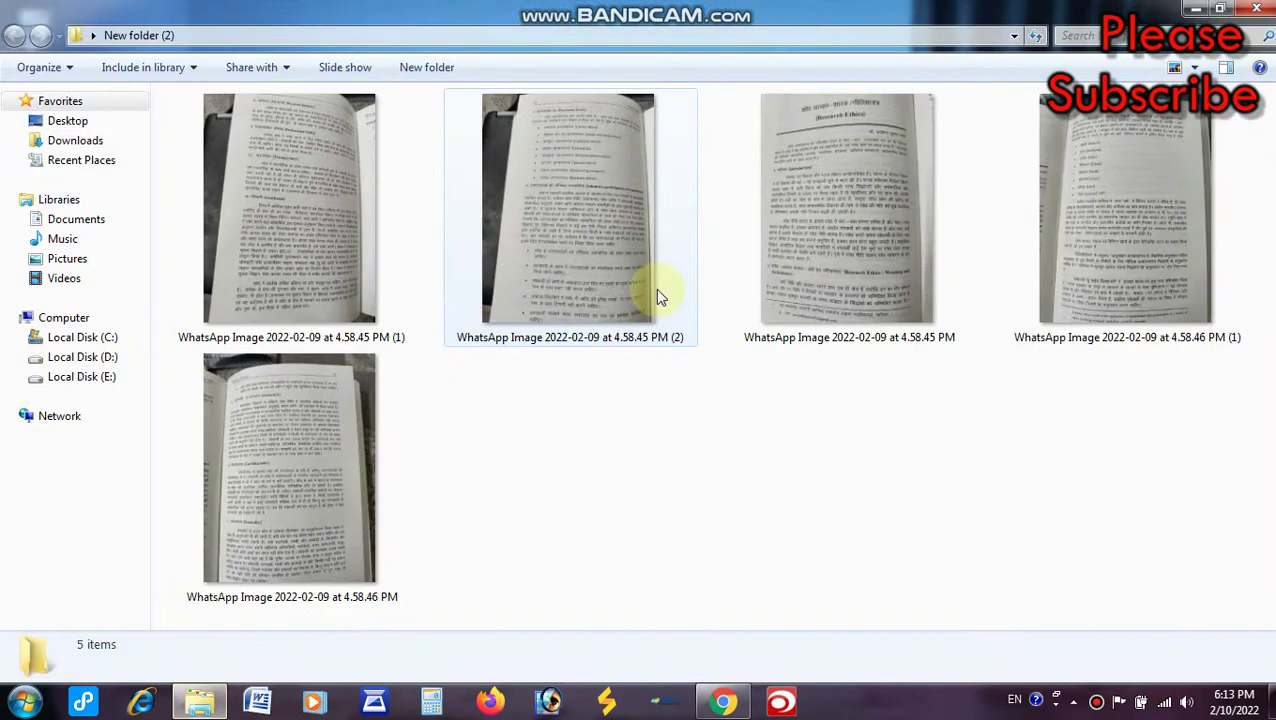
left_click(651, 255)
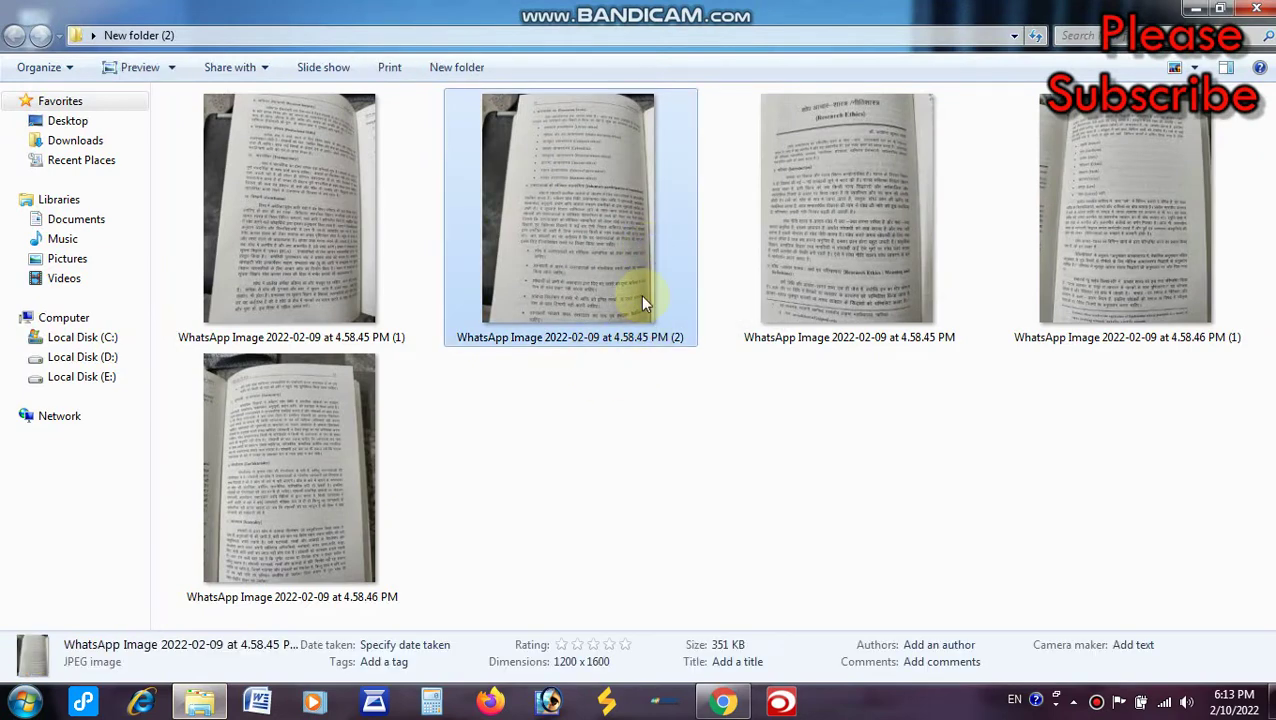
left_click(560, 440)
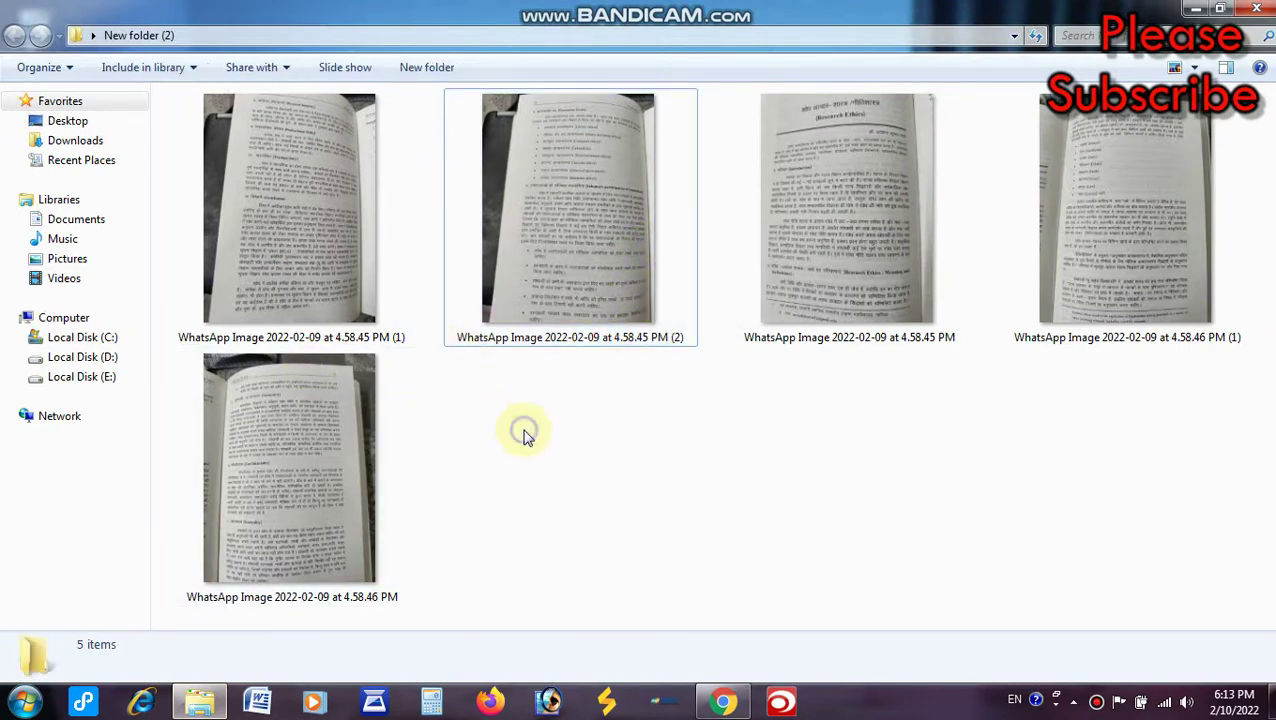
double_click(601, 287)
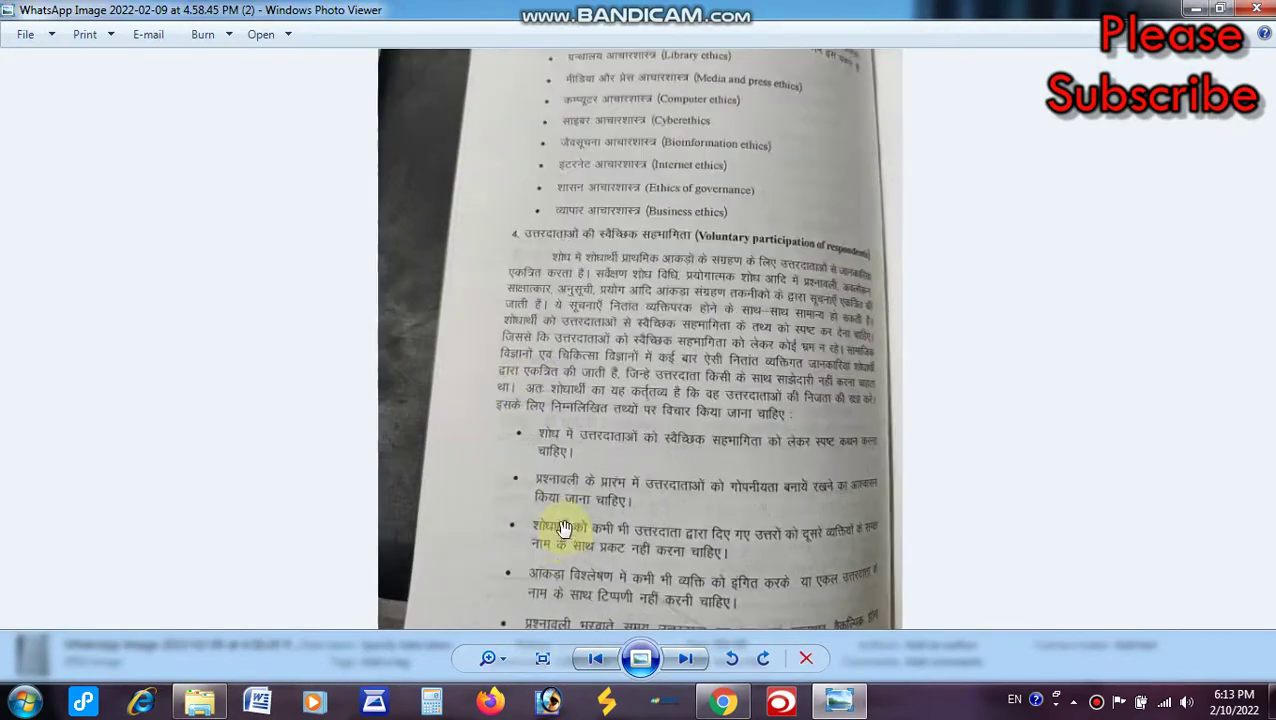
Zoom in to view the top of page 90, then return to full-page size
scroll(565, 528, "up", 3)
scroll(679, 342, "down", 1)
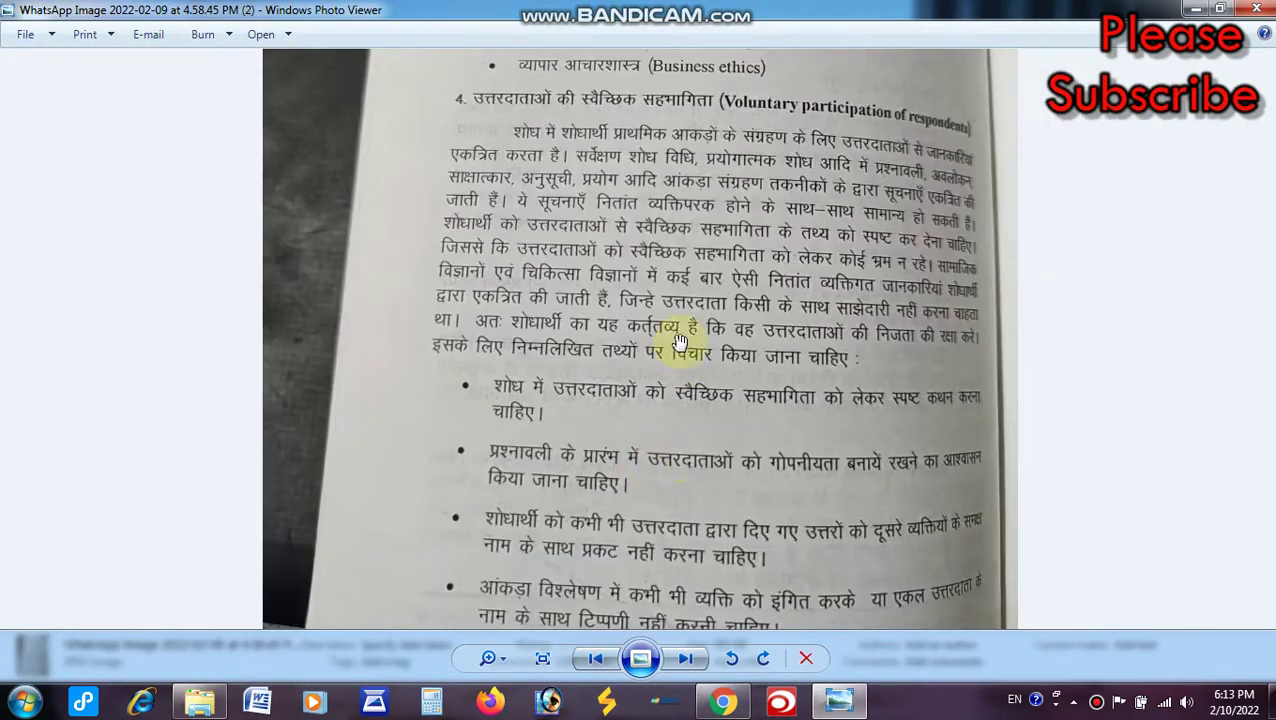
scroll(679, 342, "down", 1)
scroll(557, 212, "down", 1)
scroll(623, 100, "up", 1)
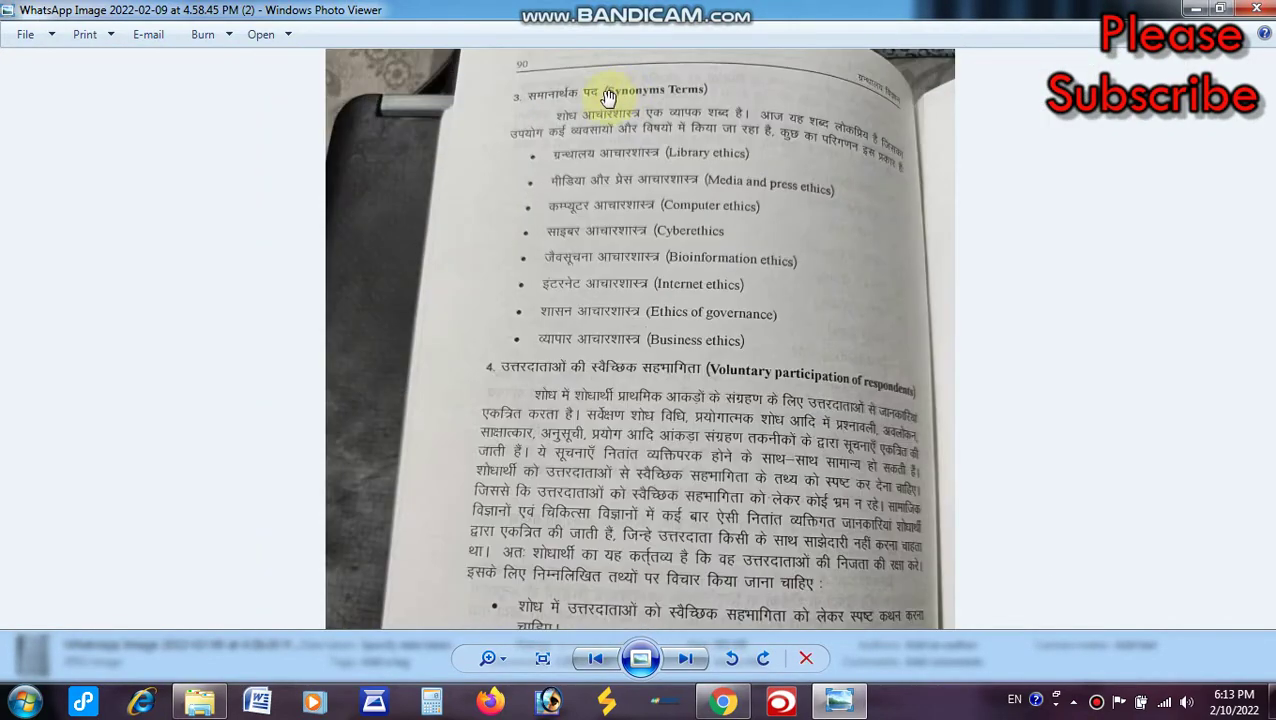
scroll(660, 345, "up", 1)
left_click_drag(660, 345, 660, 577)
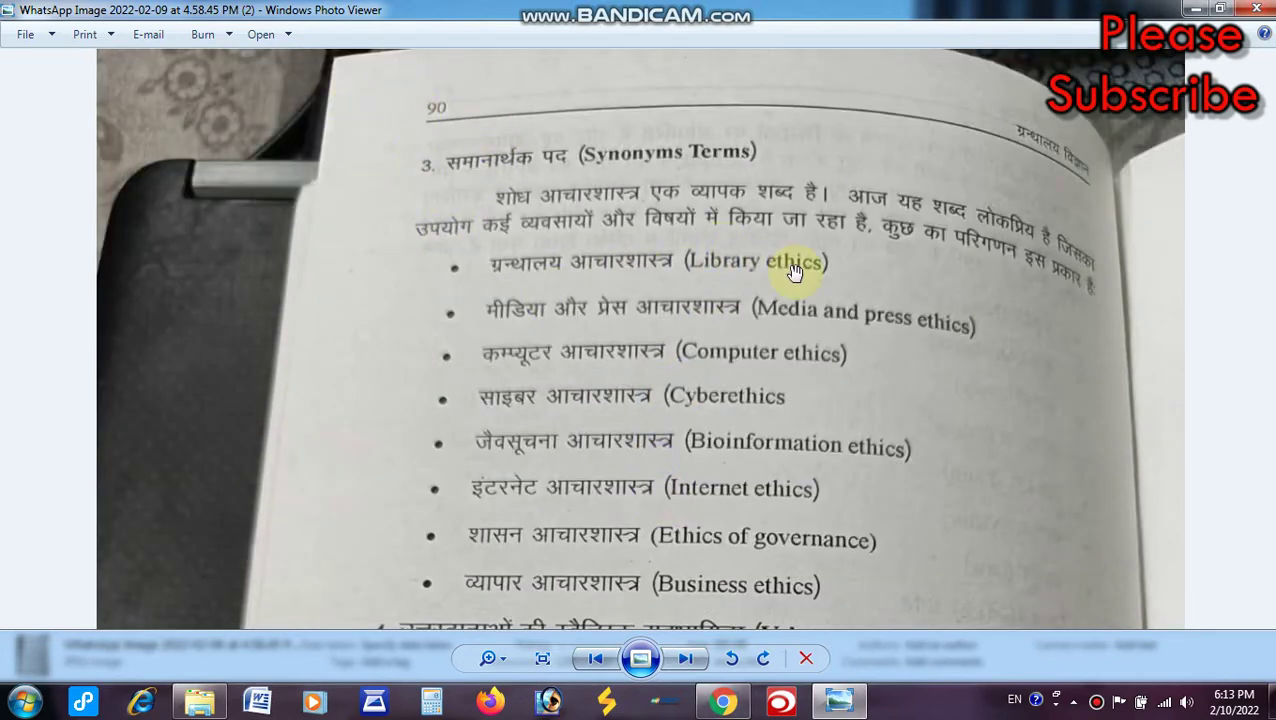
scroll(800, 270, "down", 2)
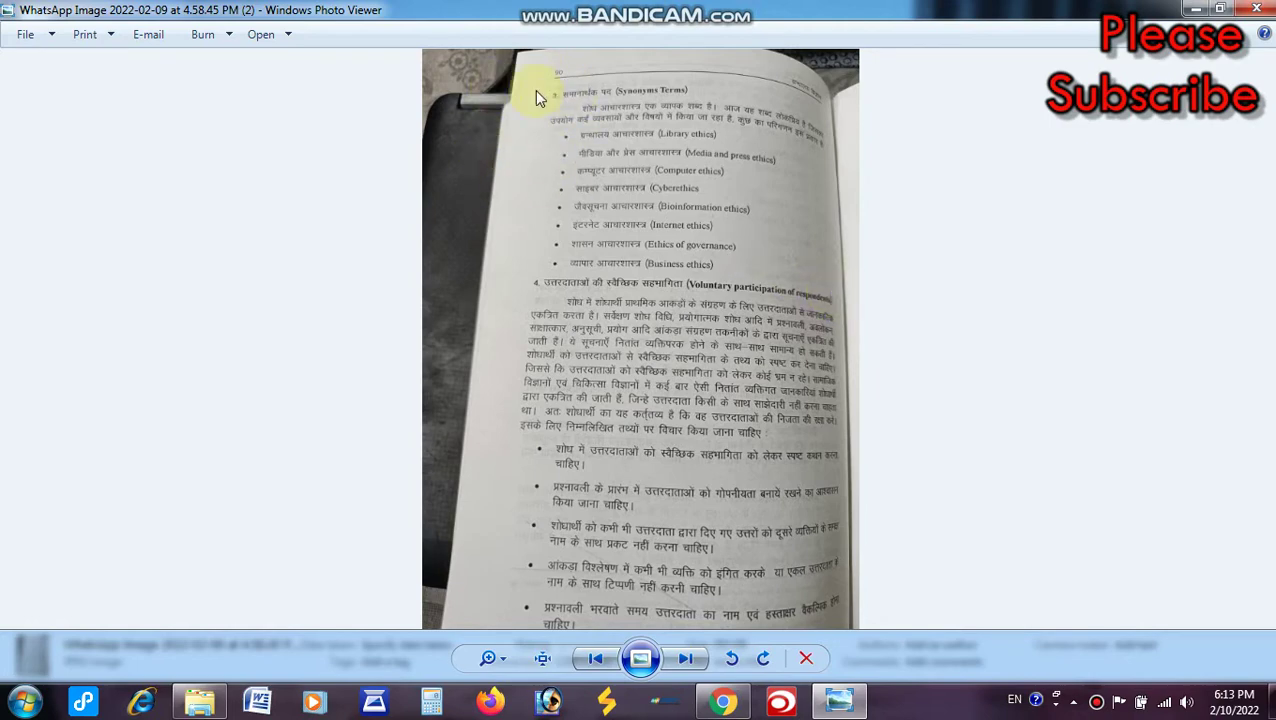
Close Photo Viewer, refresh the folder view, and launch Photoshop from the taskbar
left_click(1257, 9)
left_click(771, 418)
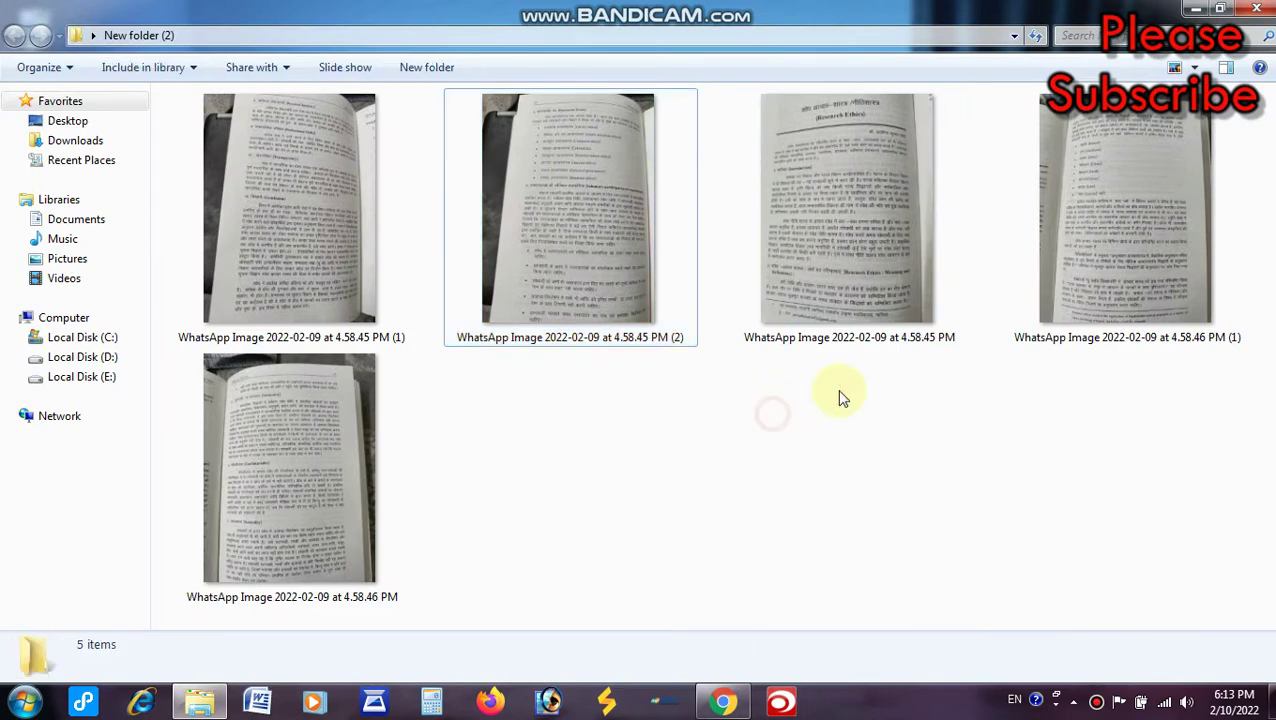
right_click(772, 416)
left_click(844, 222)
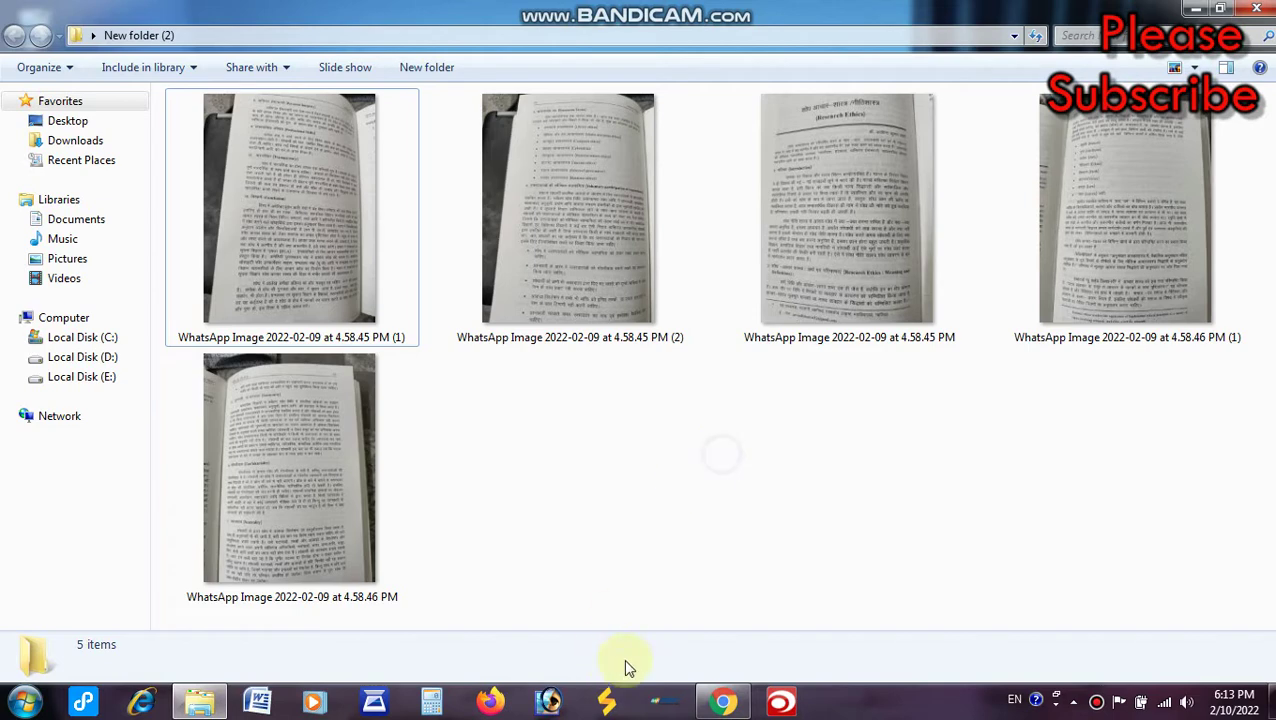
left_click(549, 700)
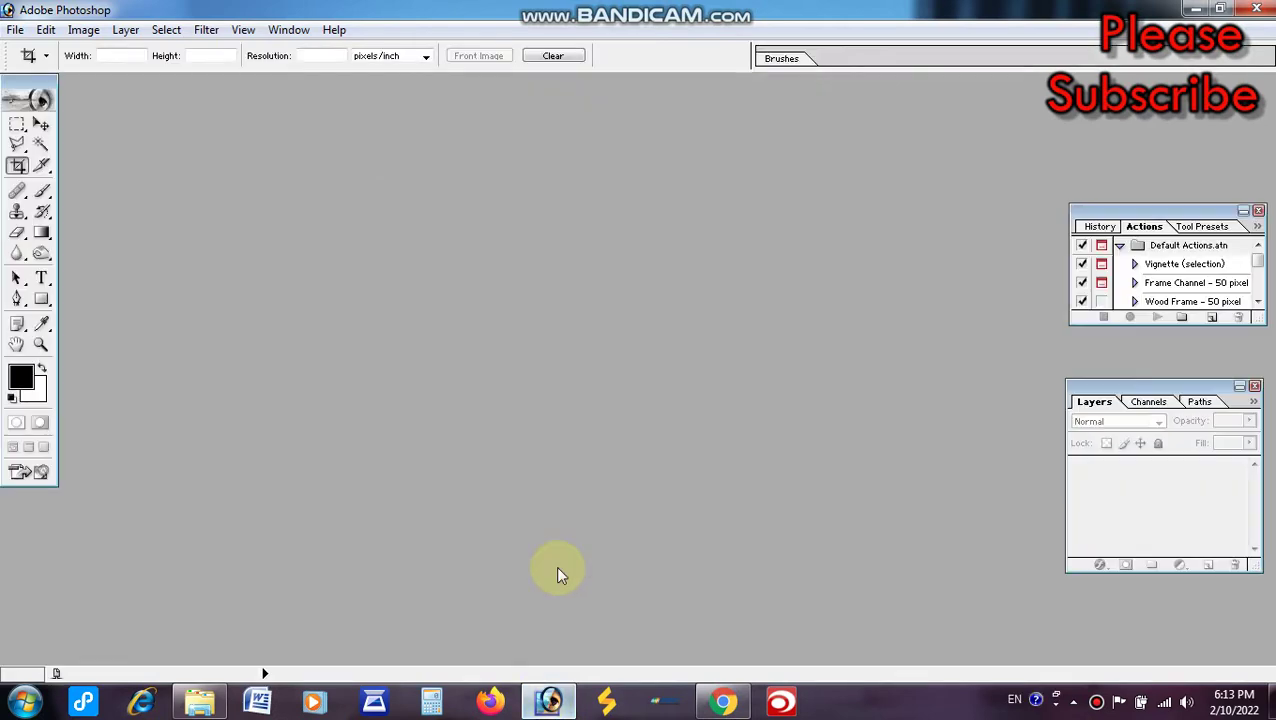
Open 'WhatsApp Image 2022-02-09 at 4.58.45 PM (2).jpg' from New folder (2) in Photoshop
double_click(569, 446)
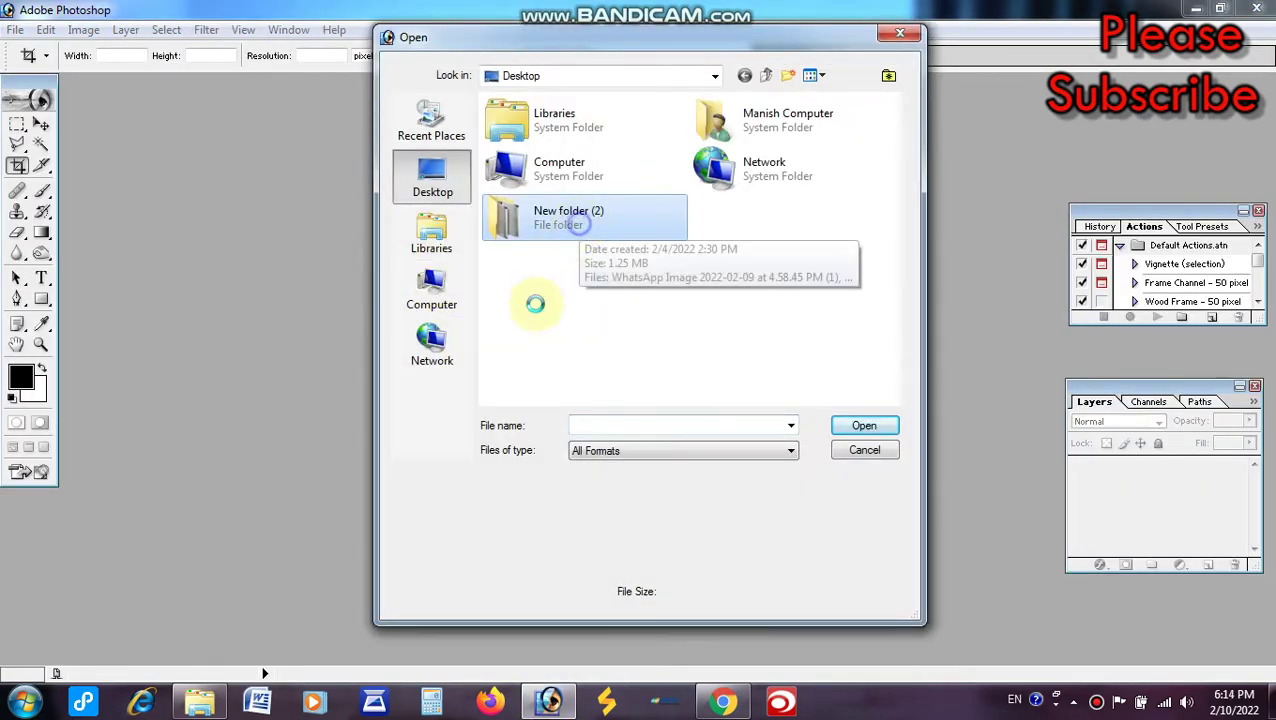
left_click(604, 196)
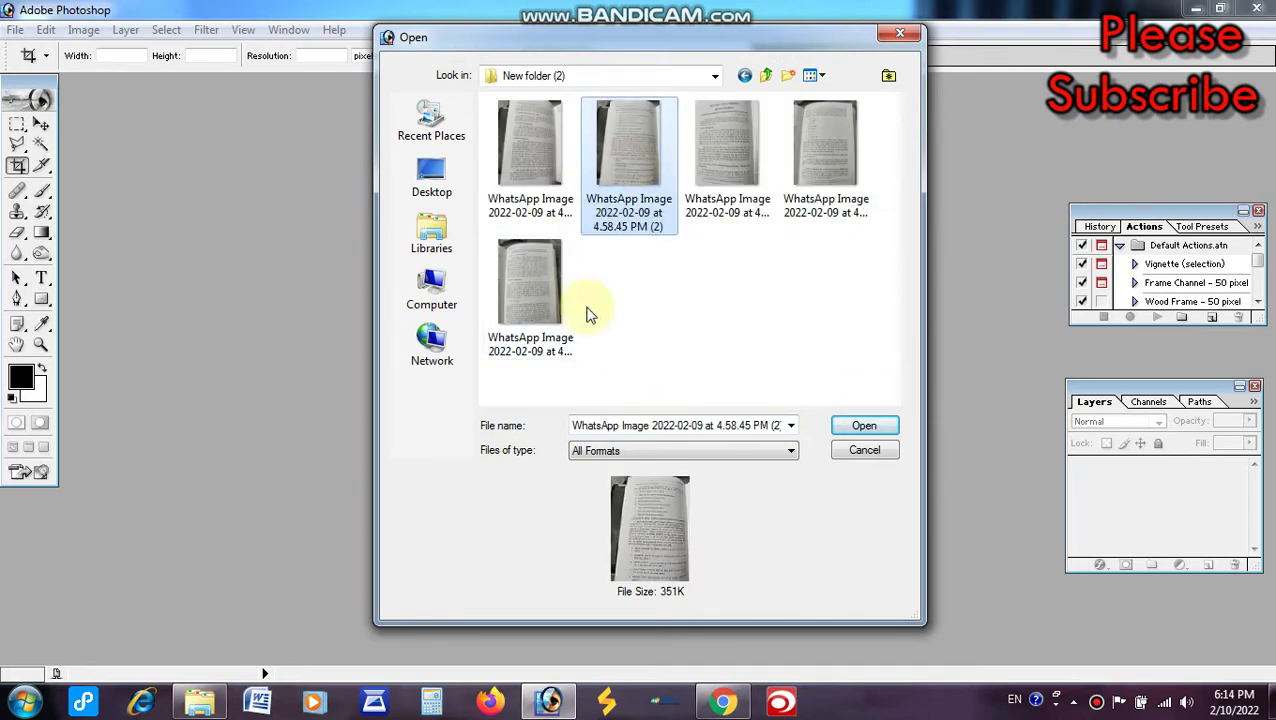
key("Return")
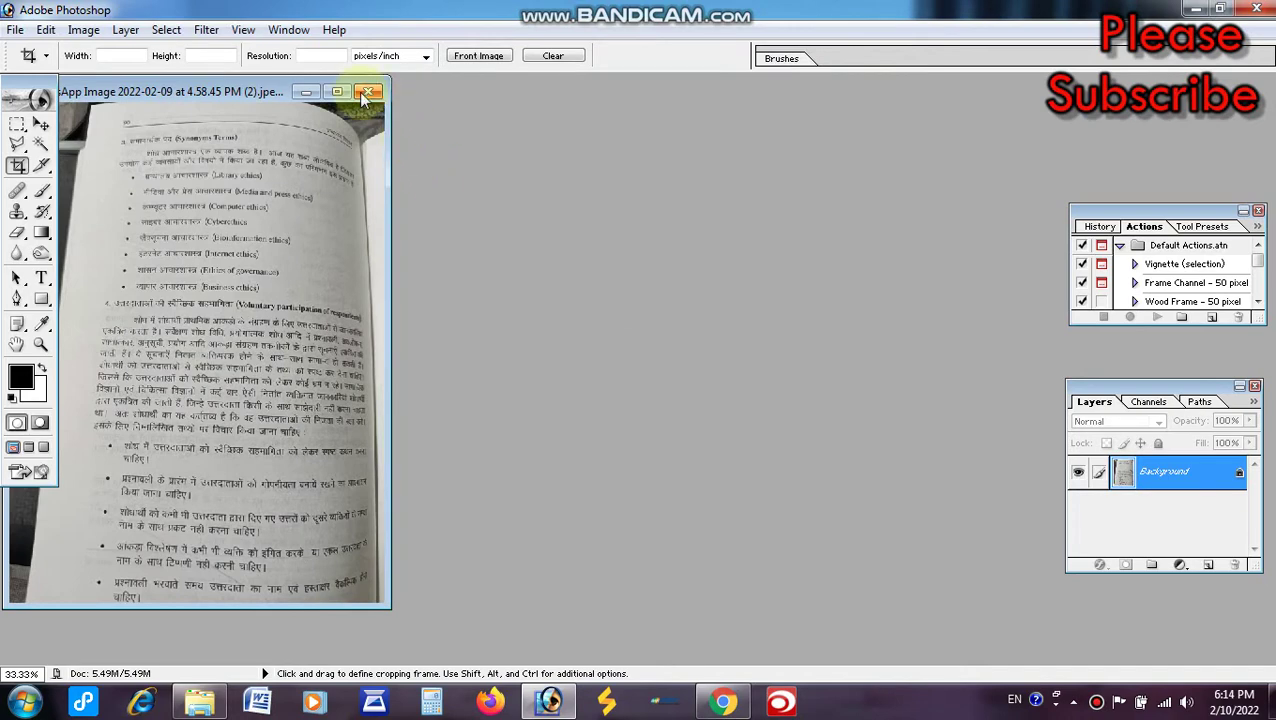
Maximize the photo window and zoom in on section 4's paragraph and bullet points
left_click(337, 92)
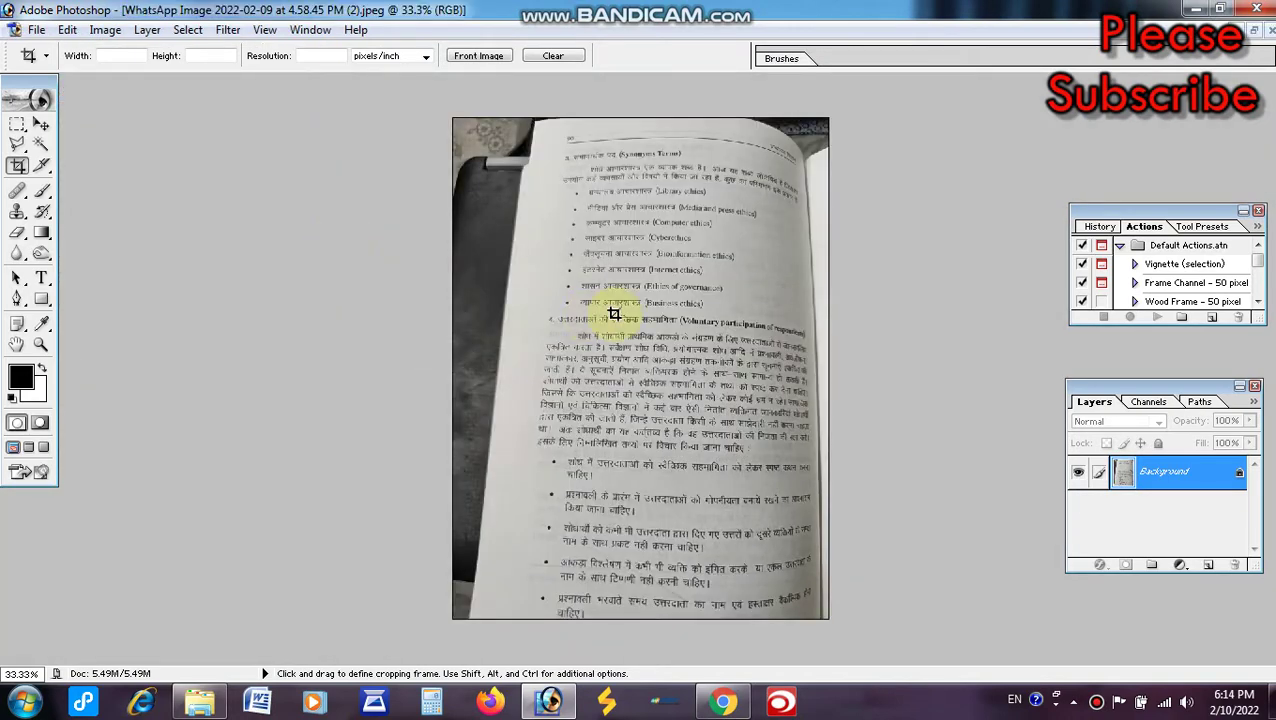
scroll(610, 295, "up", 2)
scroll(607, 290, "up", 3)
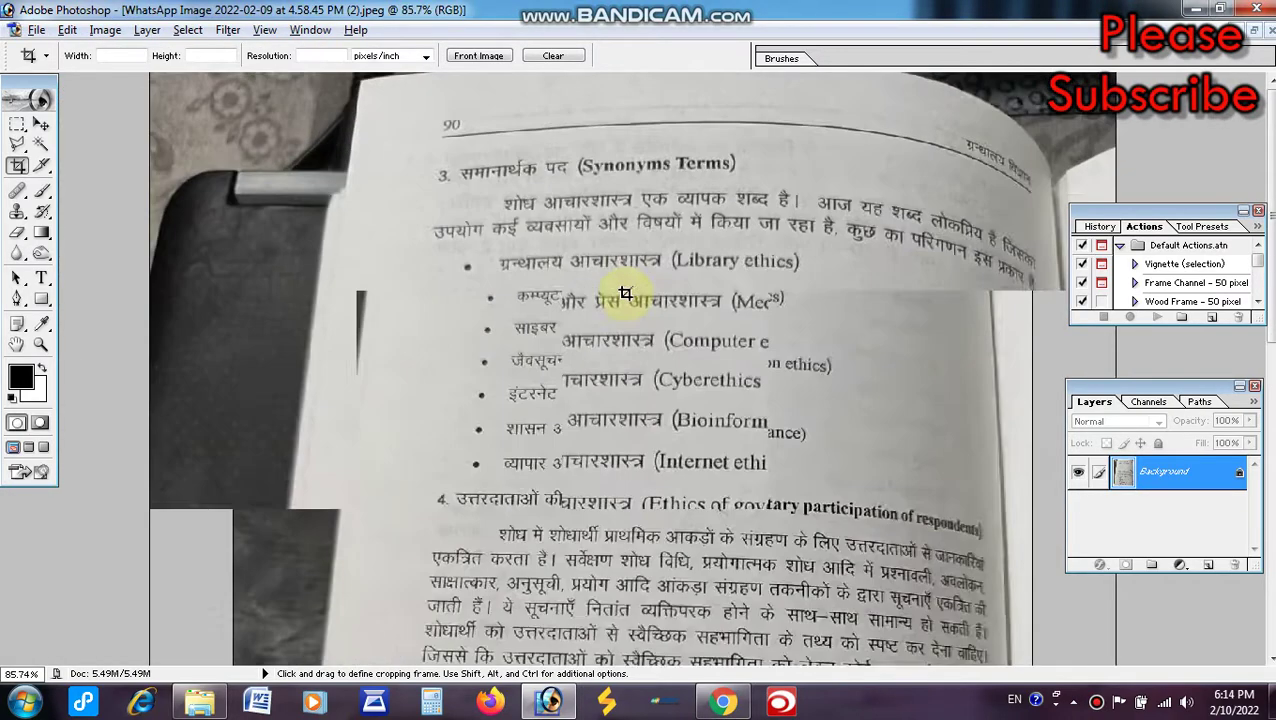
scroll(606, 288, "up", 3)
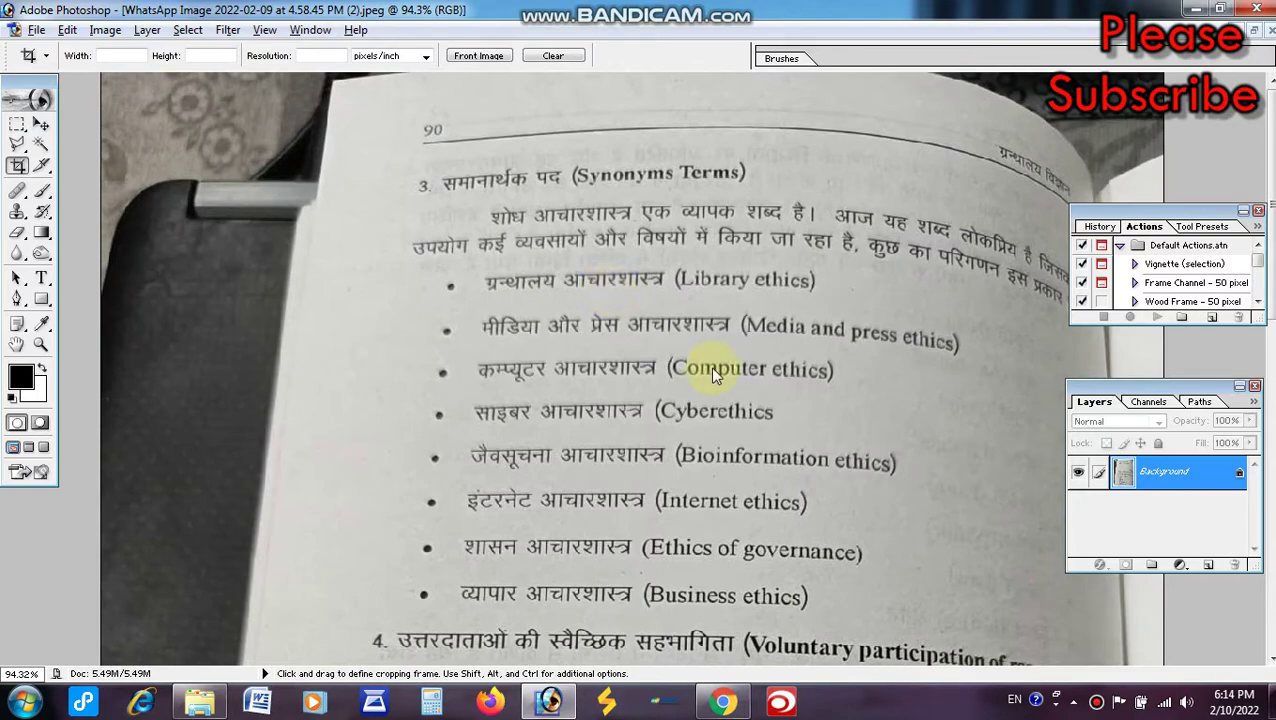
left_click_drag(772, 401, 712, 365)
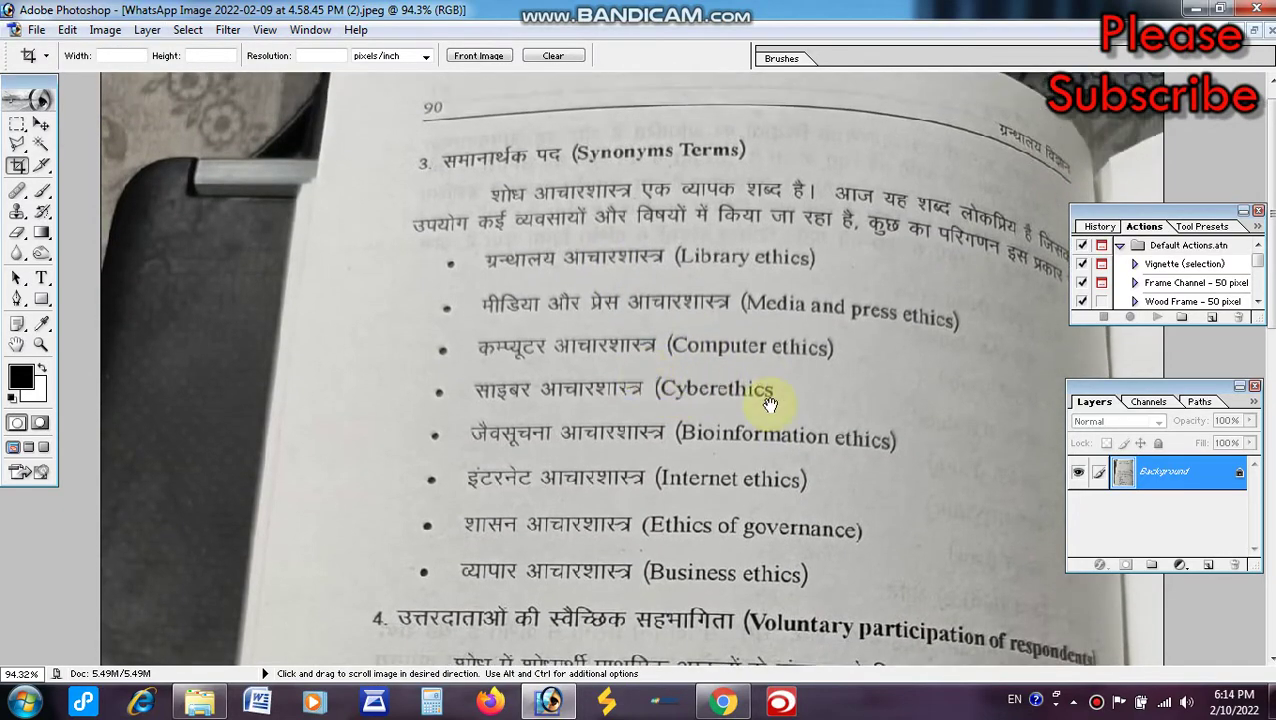
left_click_drag(760, 399, 723, 205)
left_click_drag(783, 438, 726, 148)
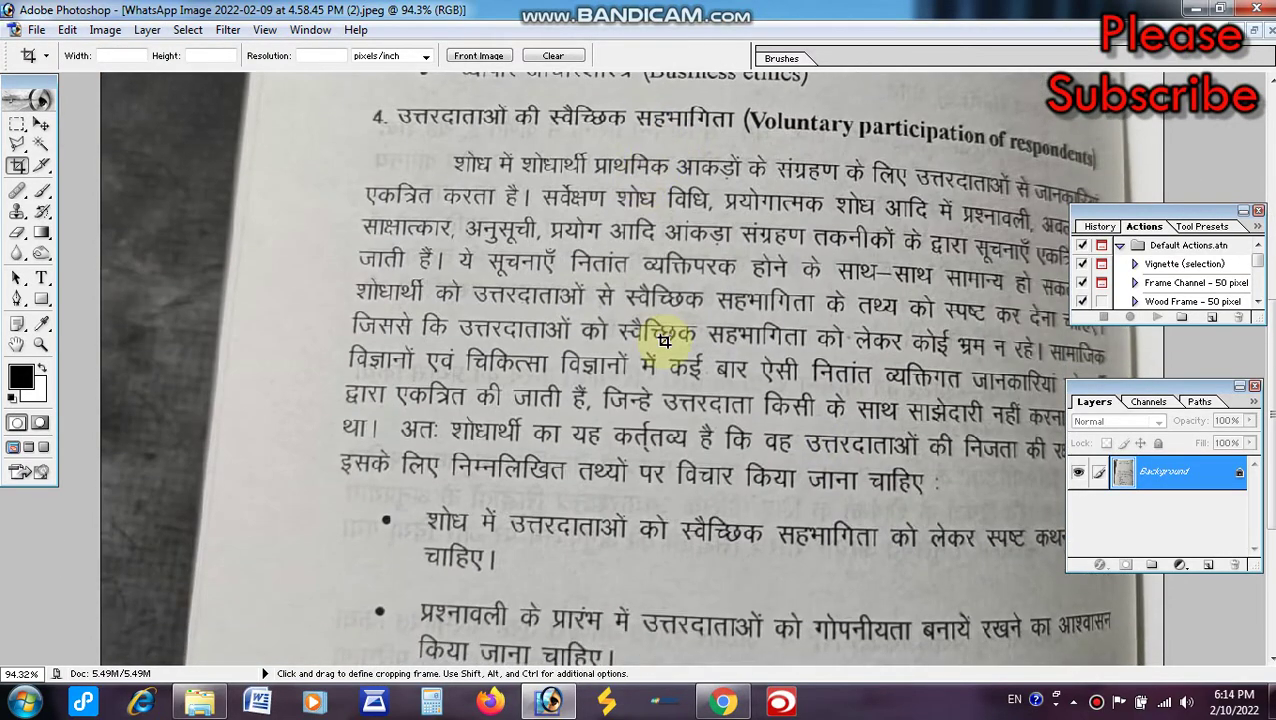
left_click_drag(520, 180, 1160, 354)
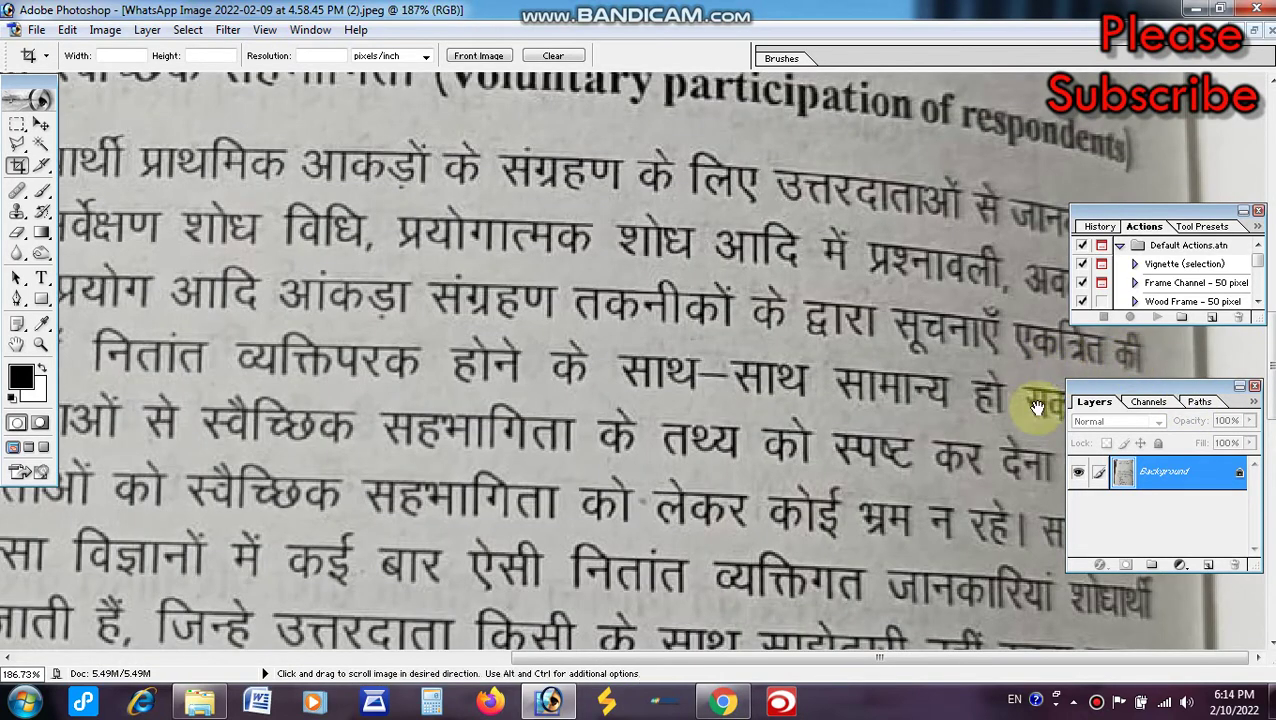
Fit the whole page height on screen with Ctrl+0 and adjust the zoom
key("ctrl+0")
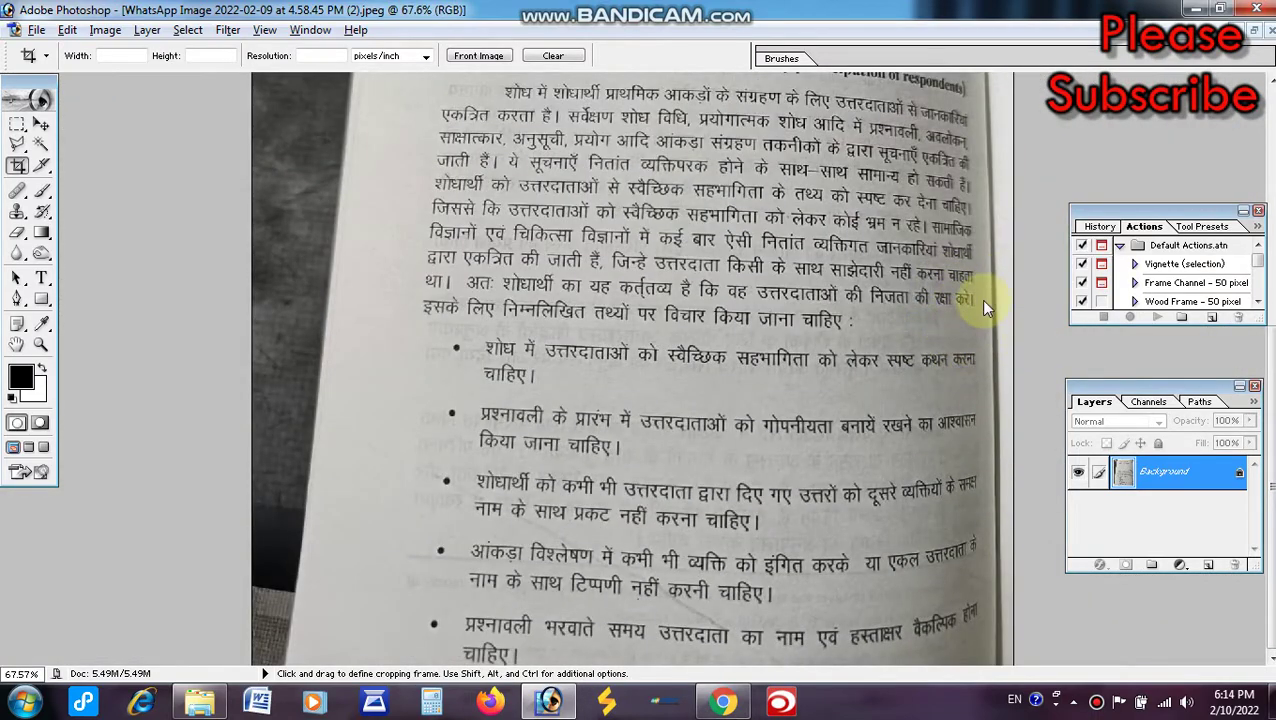
scroll(900, 530, "up", 5)
scroll(760, 410, "up", 2)
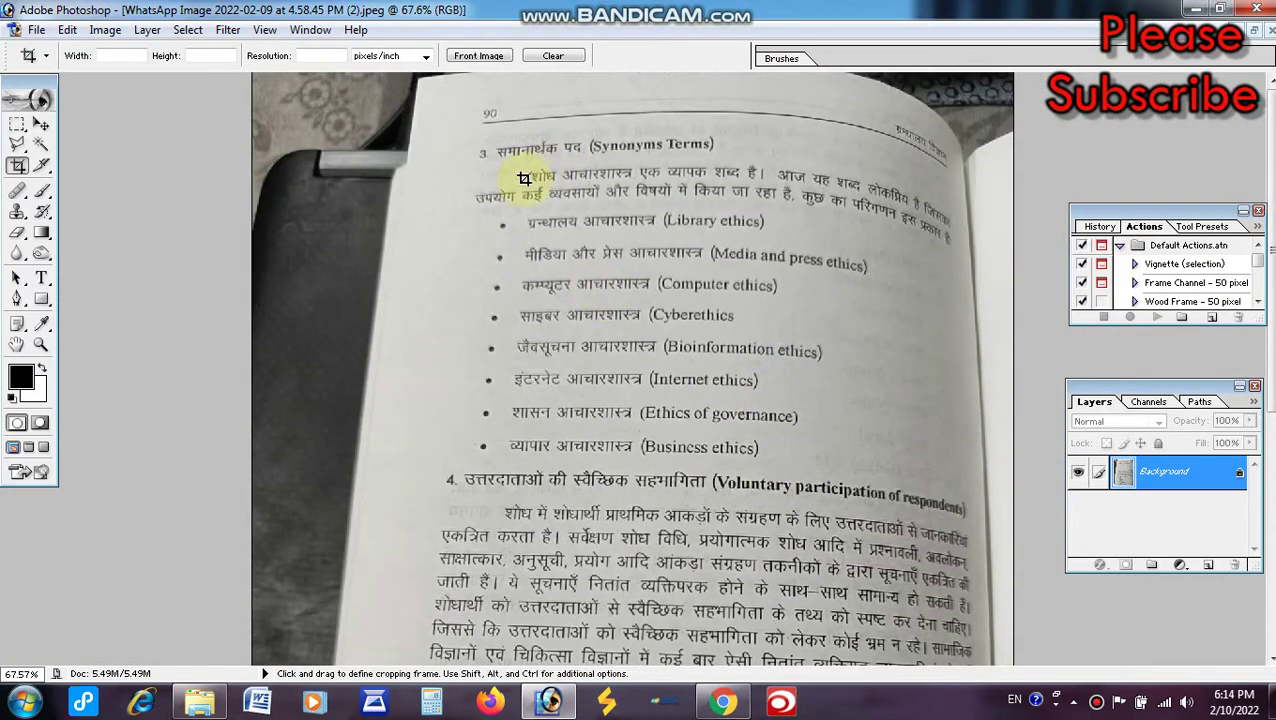
scroll(557, 313, "up", 3)
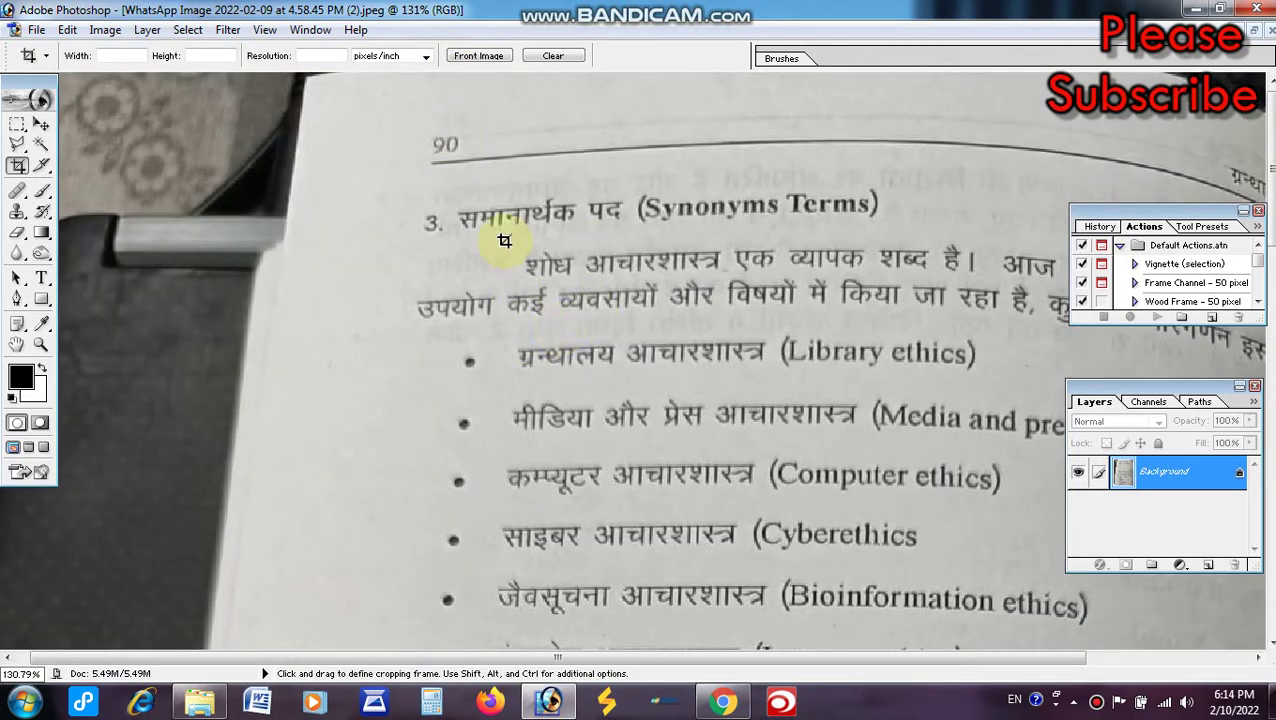
scroll(588, 297, "down", 3)
scroll(588, 297, "down", 1)
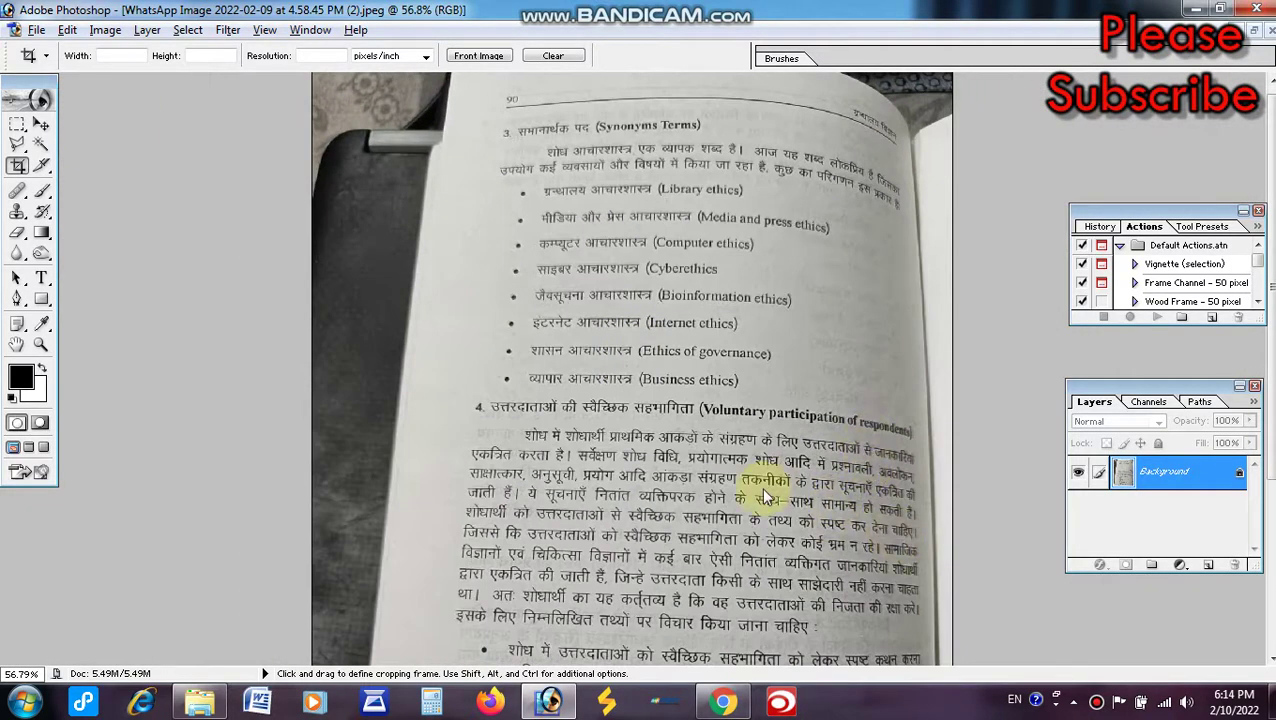
scroll(760, 490, "down", 2)
scroll(590, 384, "down", 1)
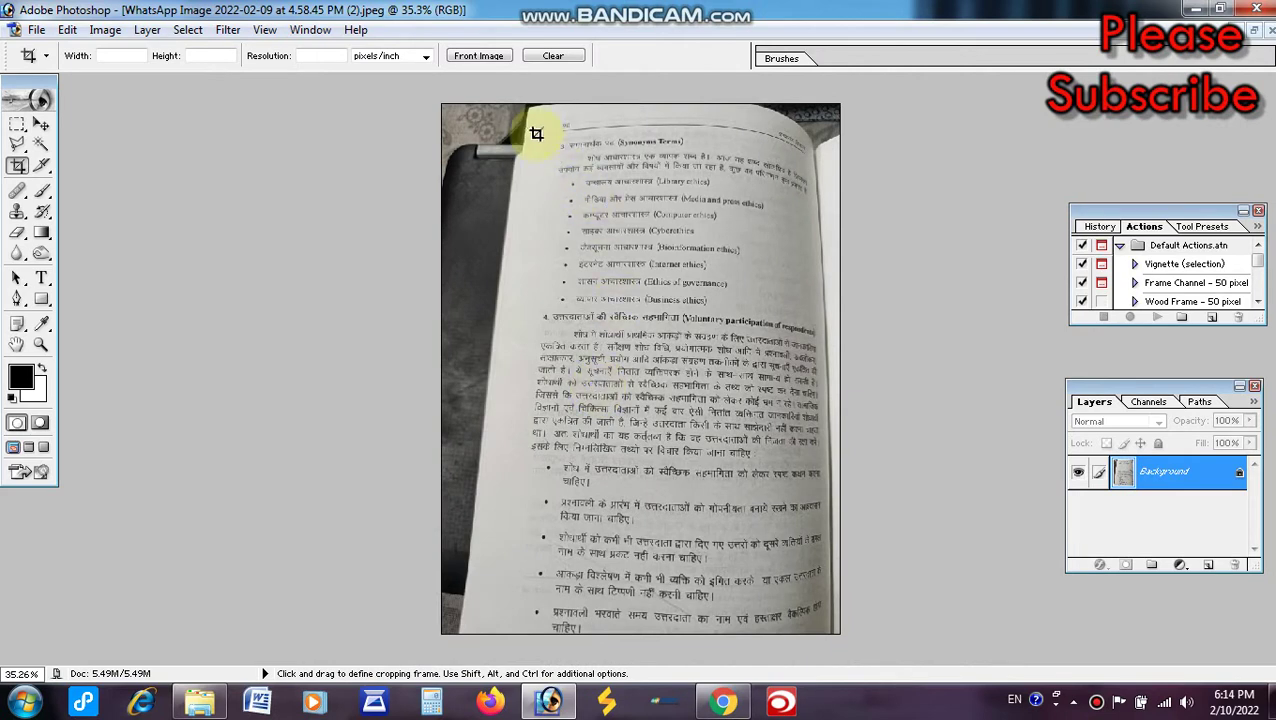
Crop the photo to the book page, removing the dark strip on the left
left_click_drag(529, 118, 836, 661)
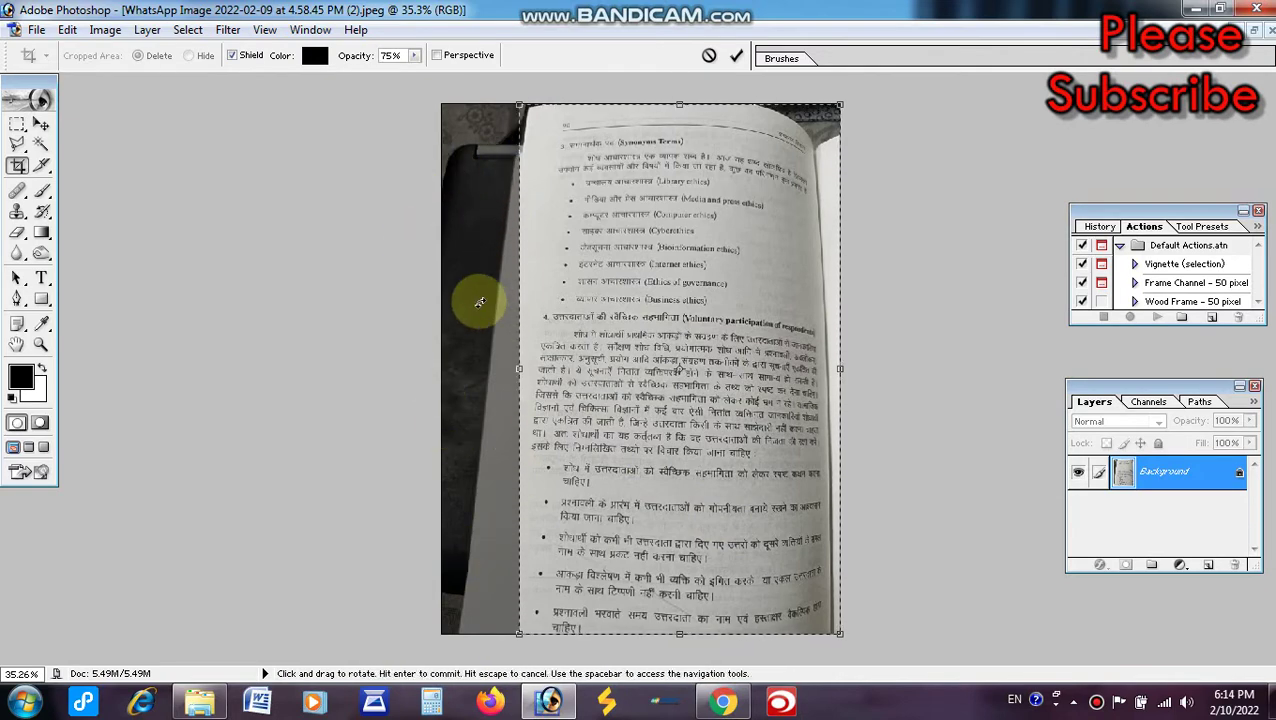
key("Return")
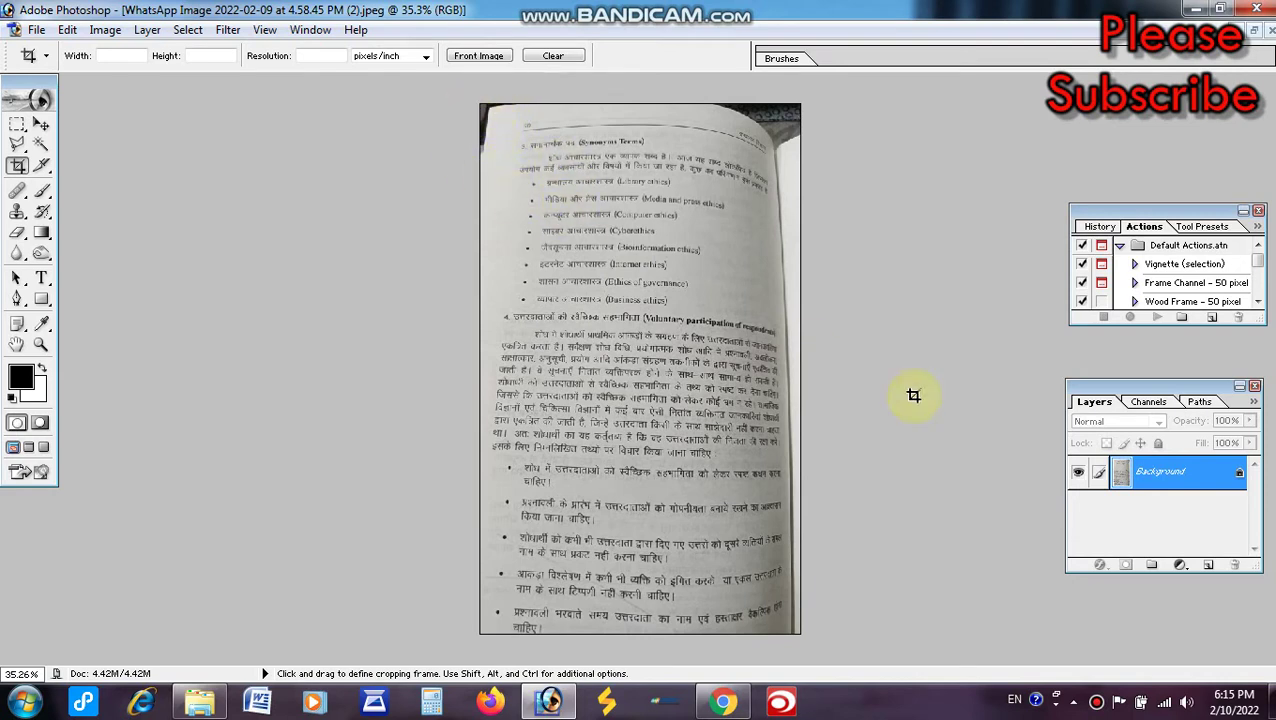
Convert the locked Background into the editable Layer 0
double_click(1182, 484)
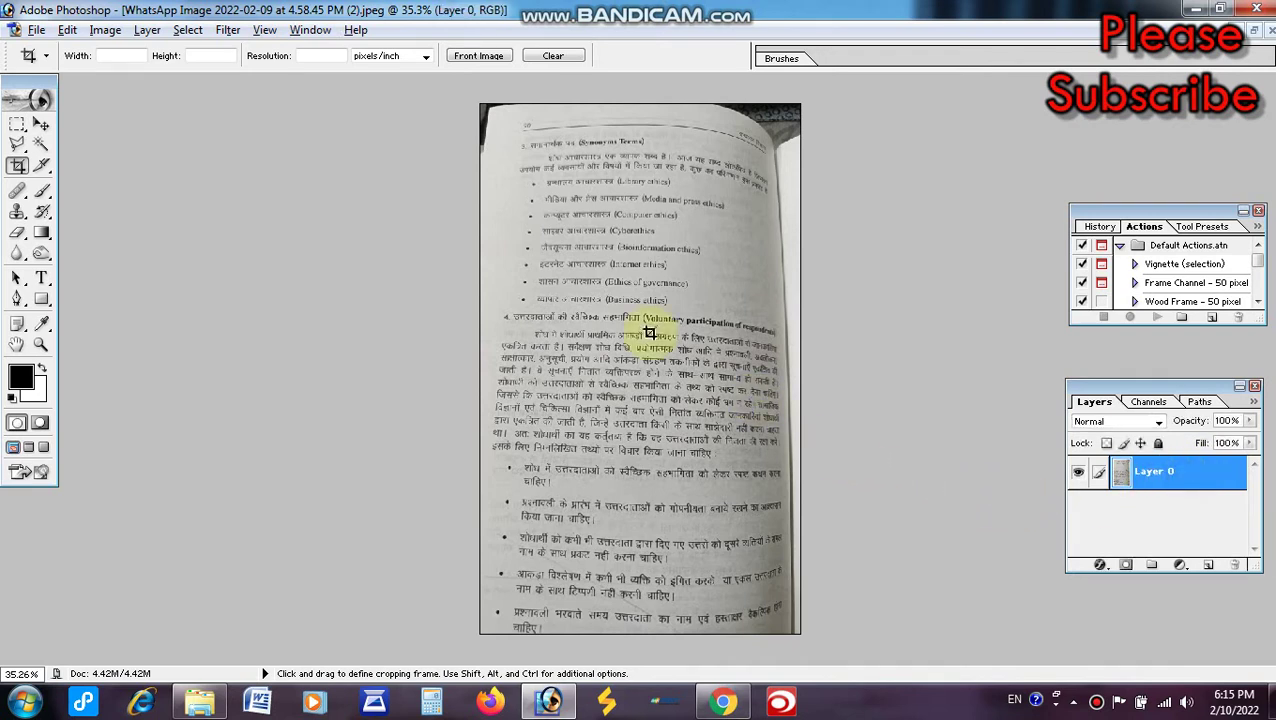
key("ctrl")
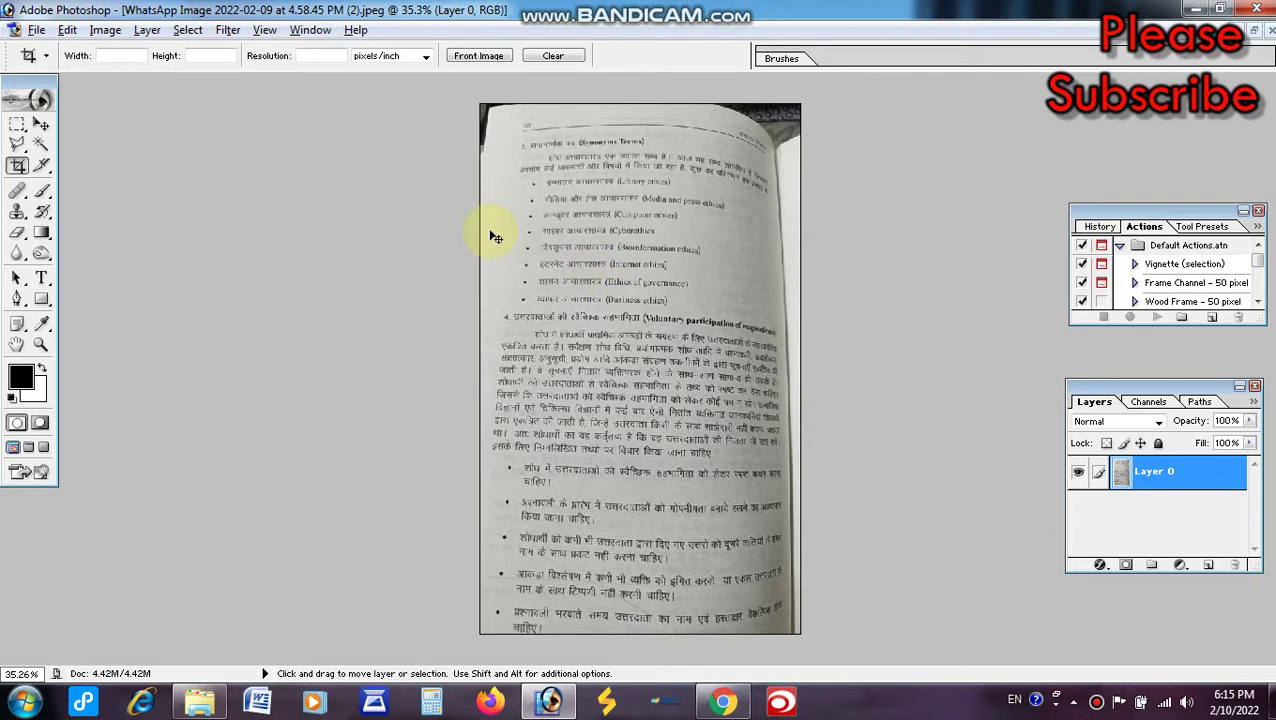
Distort Layer 0 by pulling its top-left and top-right corners outward to level the text
key("ctrl+t")
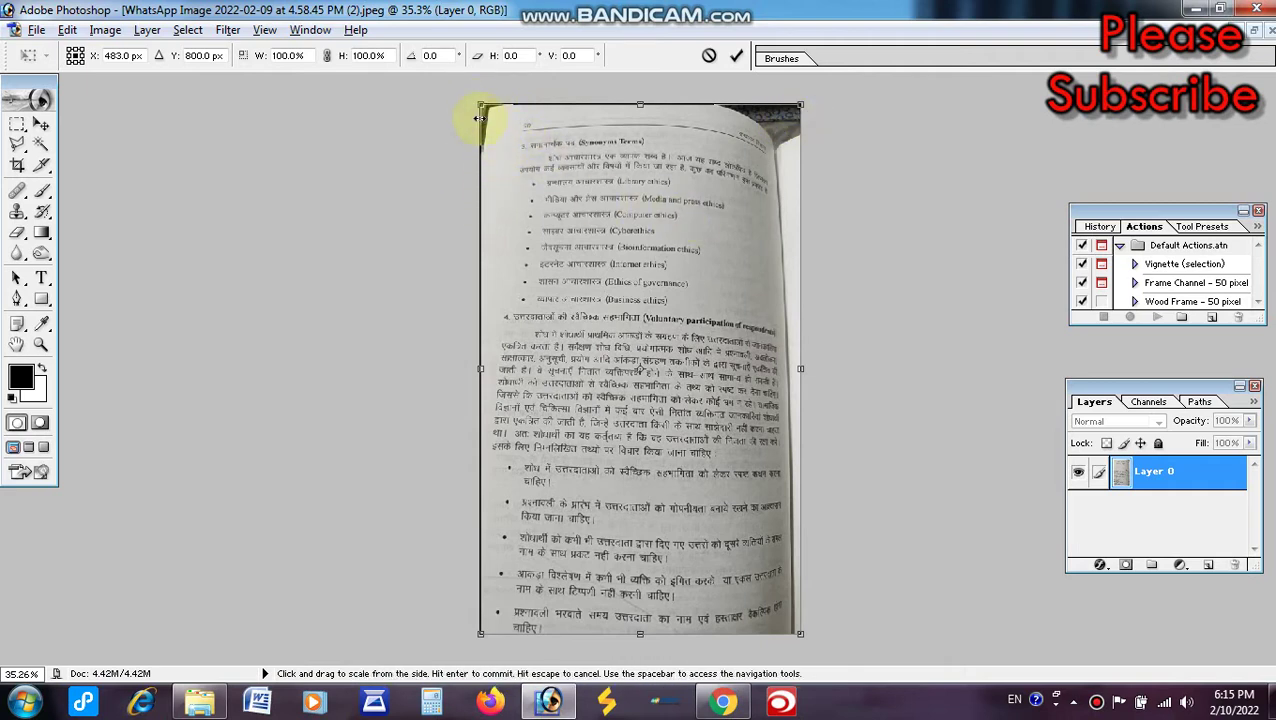
key("ctrl")
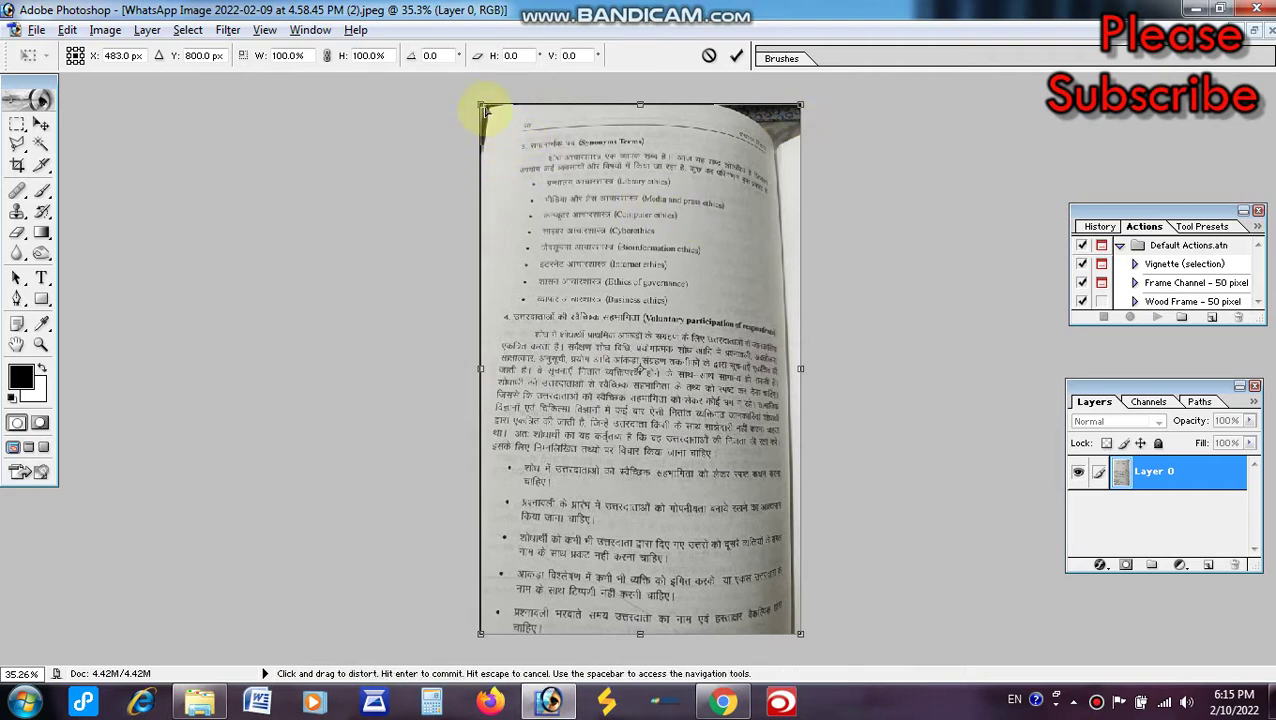
left_click_drag(483, 108, 454, 101)
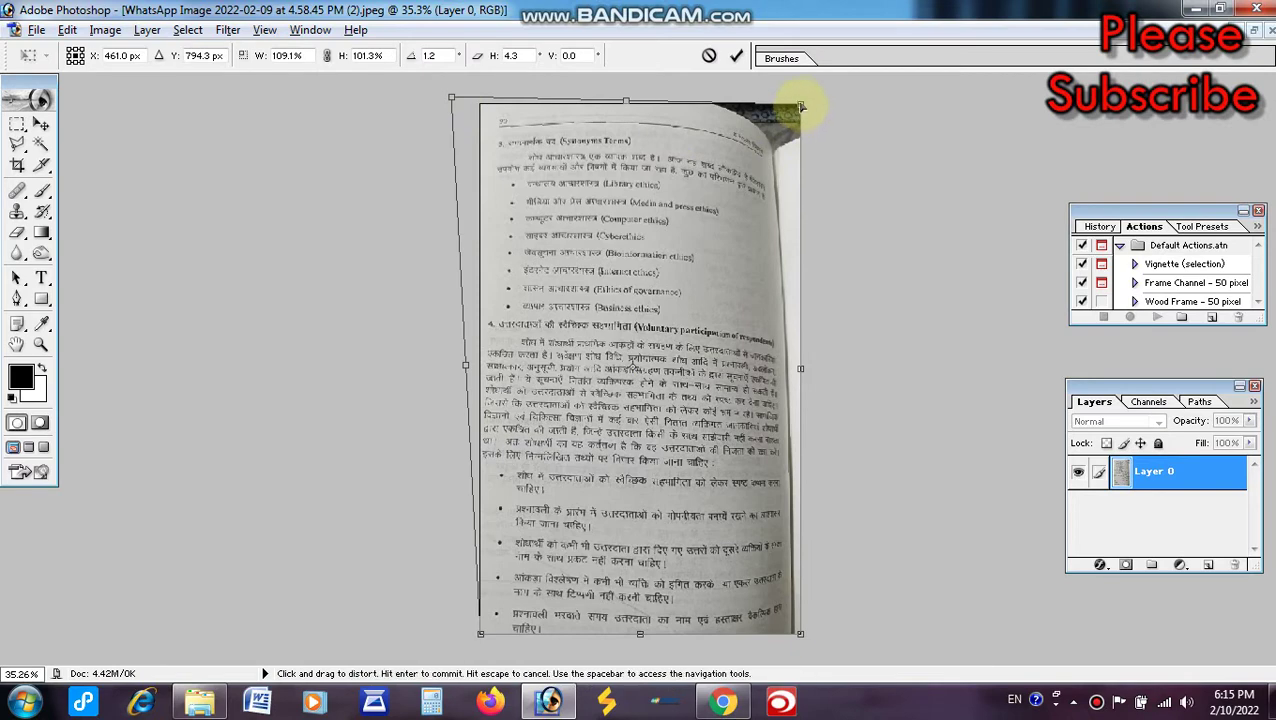
left_click_drag(803, 105, 835, 96)
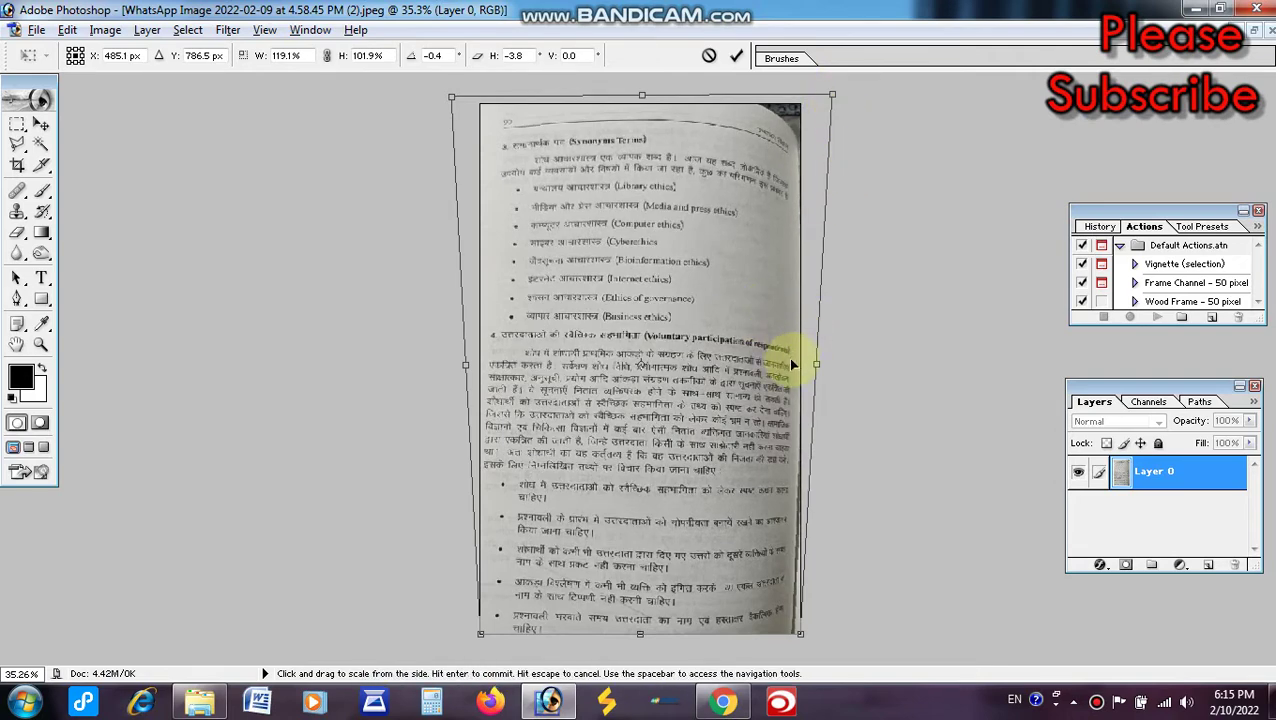
Commit the distortion and crop the page to the canvas bounds, reducing it to 4.34M
key("c")
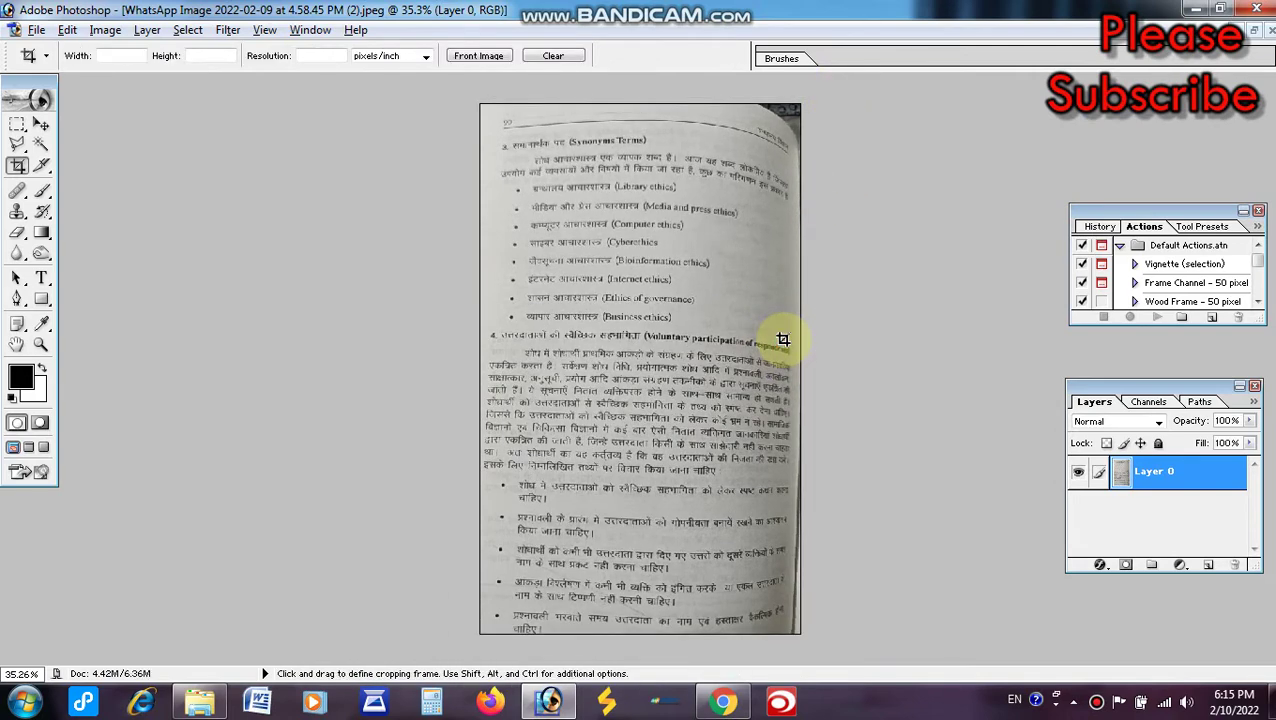
left_click_drag(486, 100, 880, 636)
double_click(758, 430)
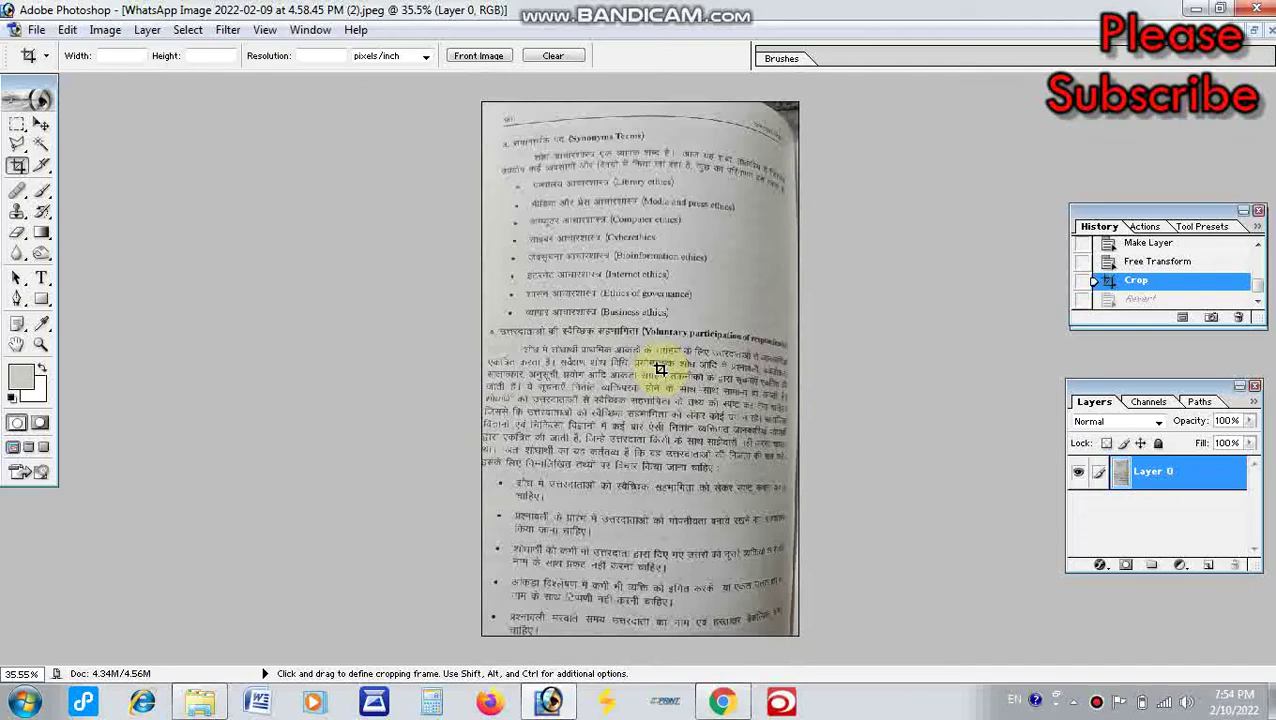
scroll(660, 370, "up", 2)
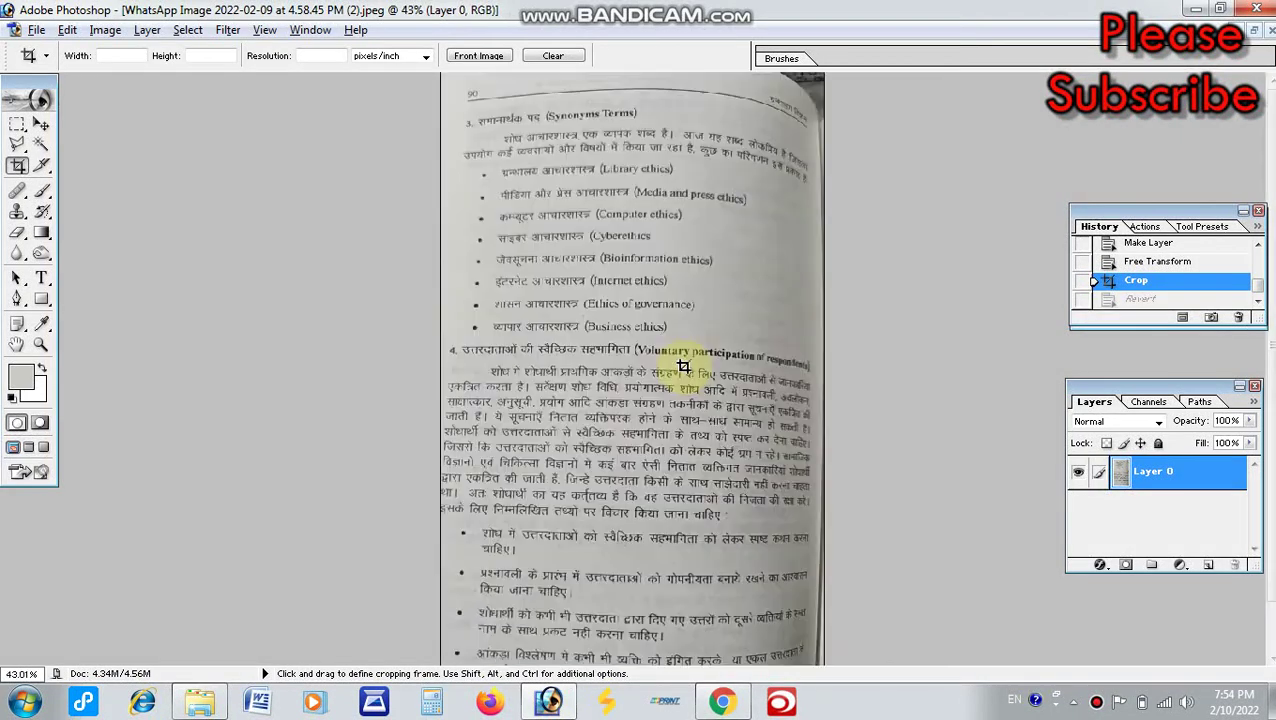
scroll(670, 365, "up", 1)
scroll(690, 420, "up", 1)
scroll(697, 447, "down", 2)
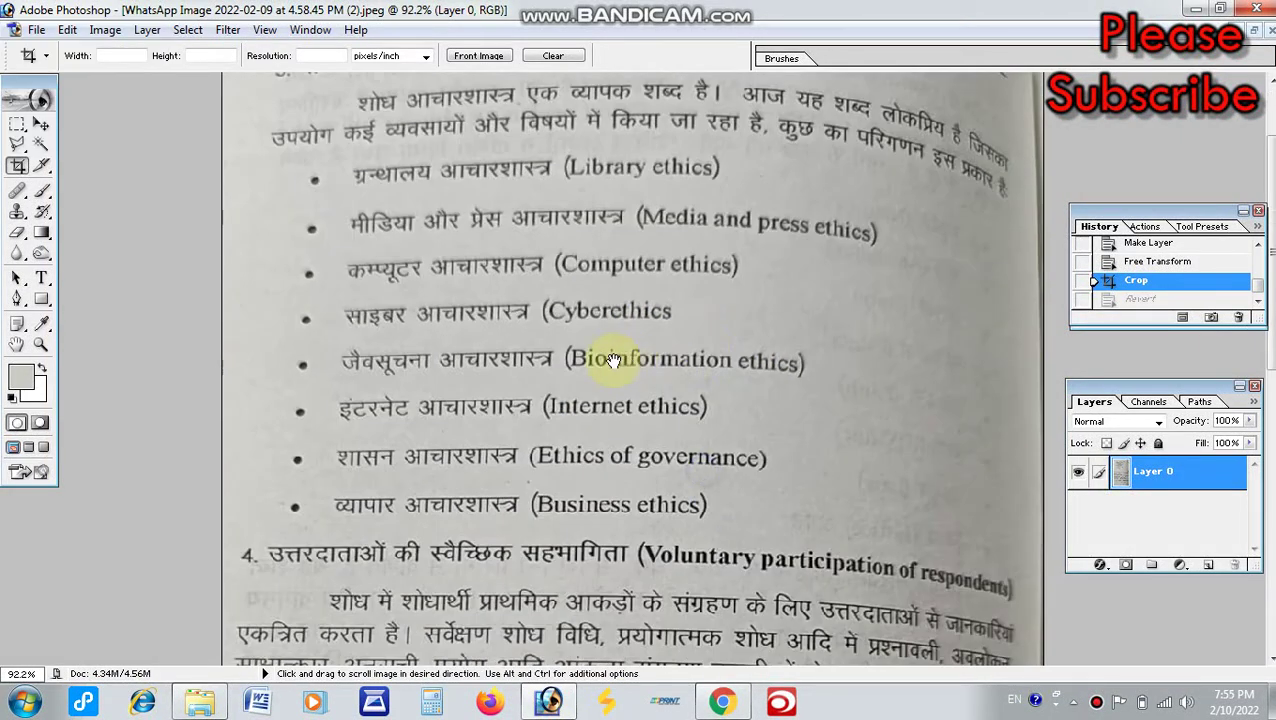
scroll(650, 370, "up", 1)
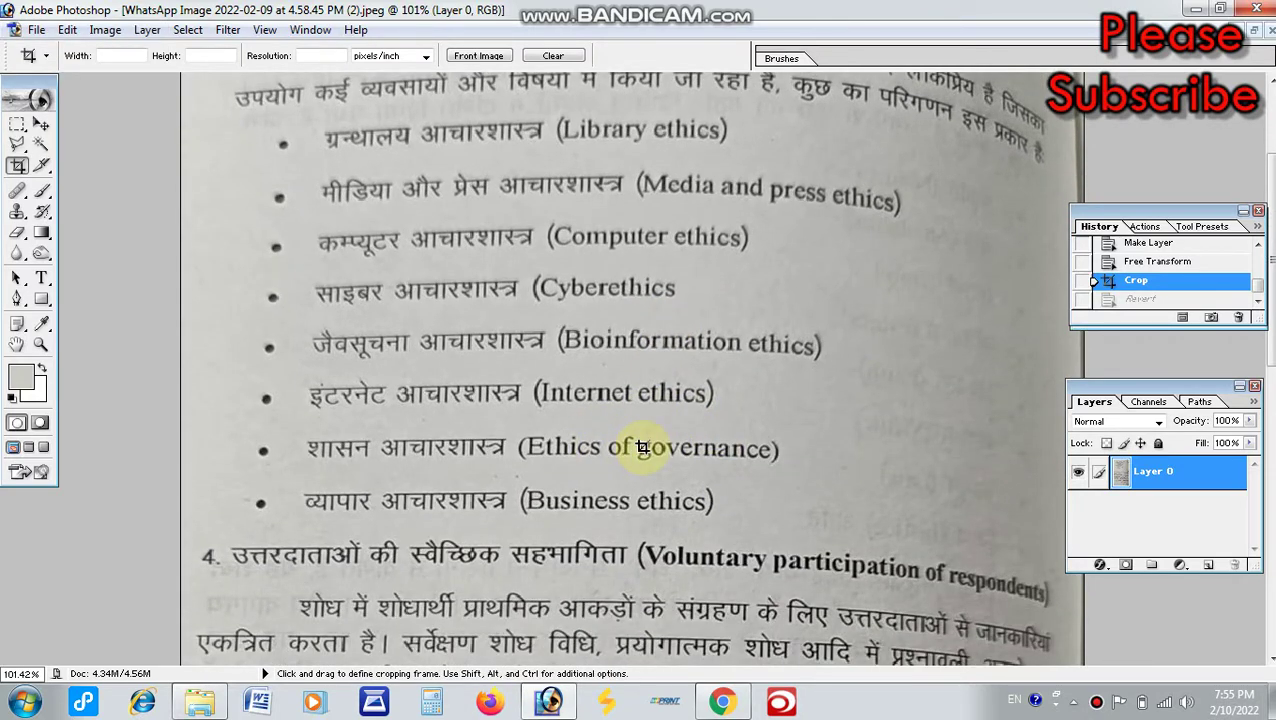
Apply Levels with the white point sampled from the paper to whiten the background
key("i")
key("ctrl+l")
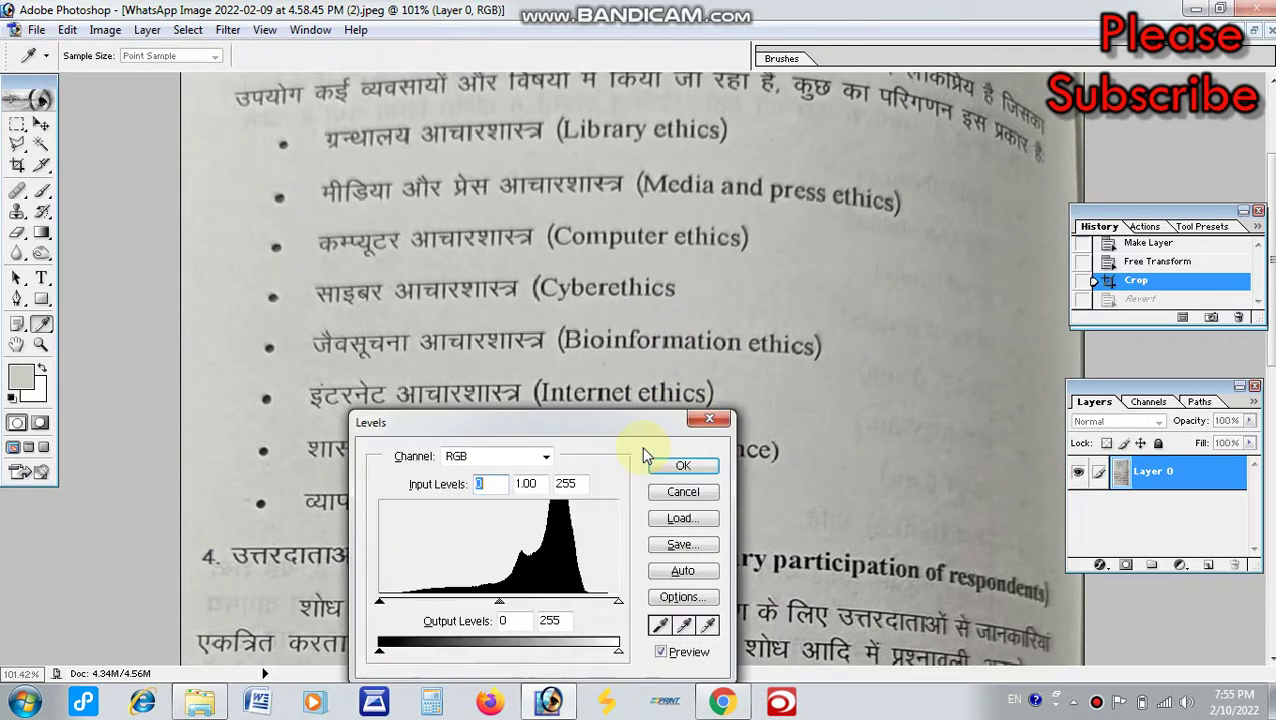
left_click_drag(661, 422, 596, 355)
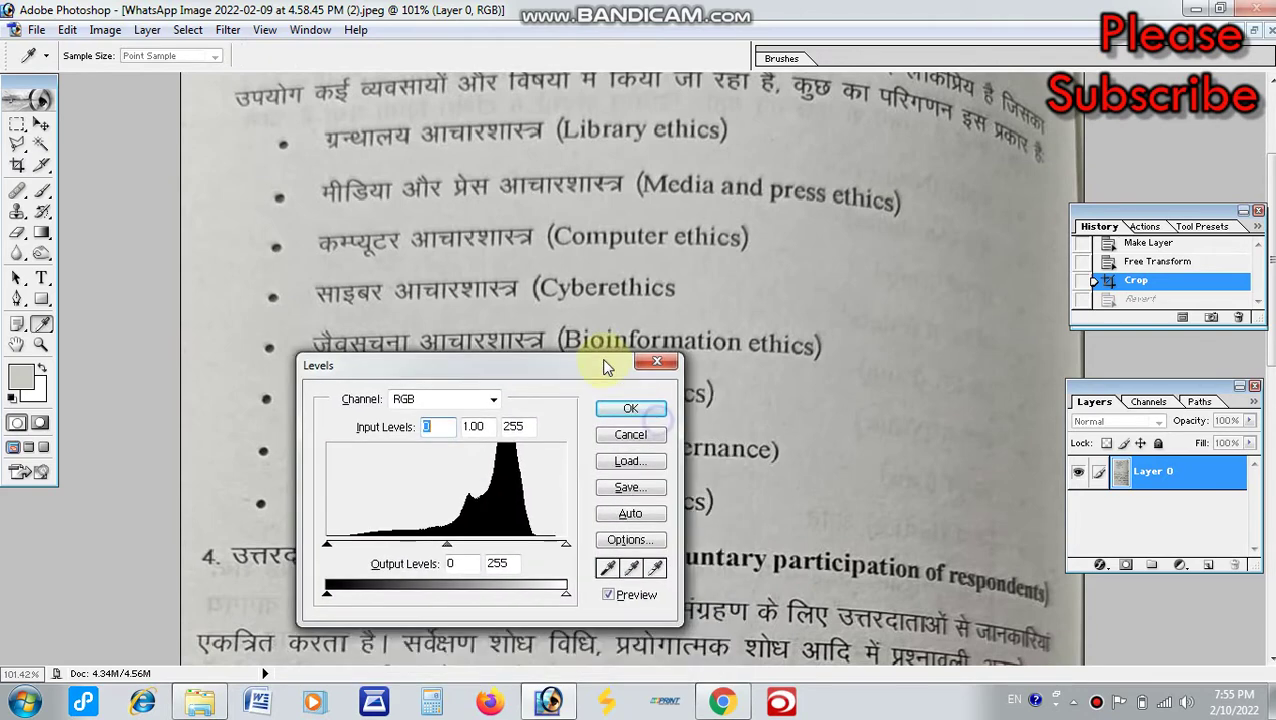
left_click(648, 558)
left_click(322, 265)
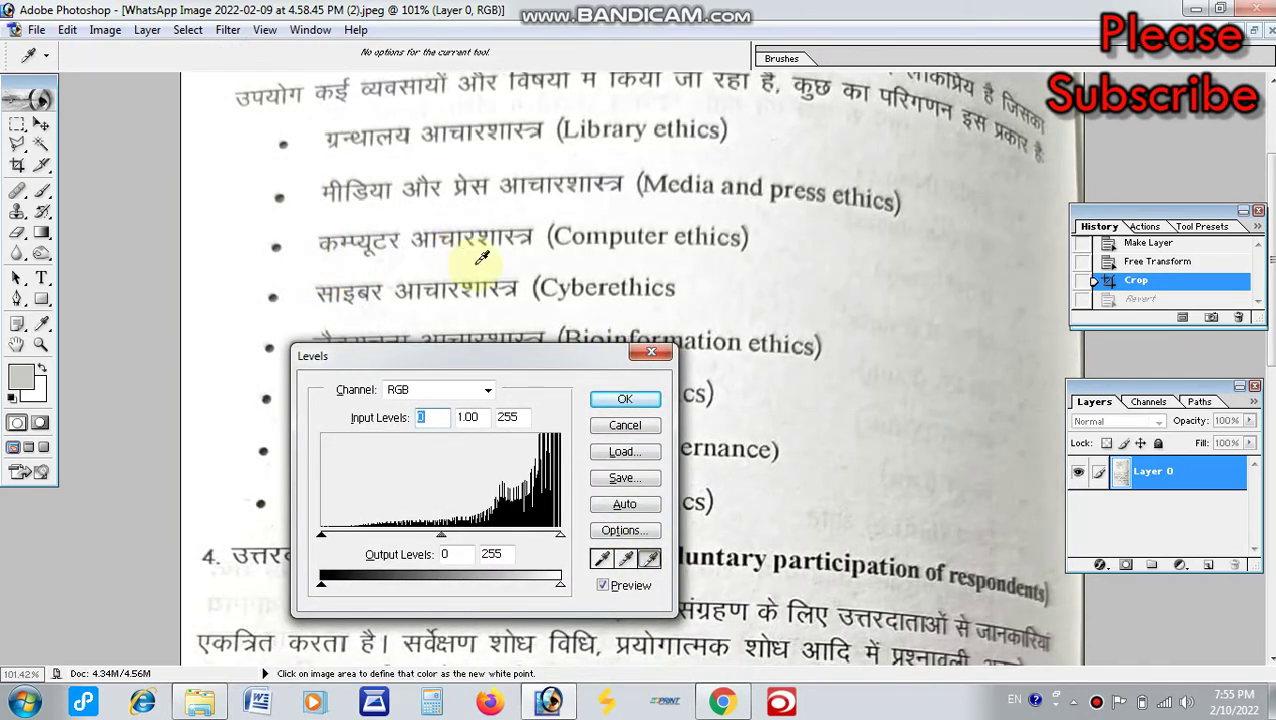
left_click(616, 209)
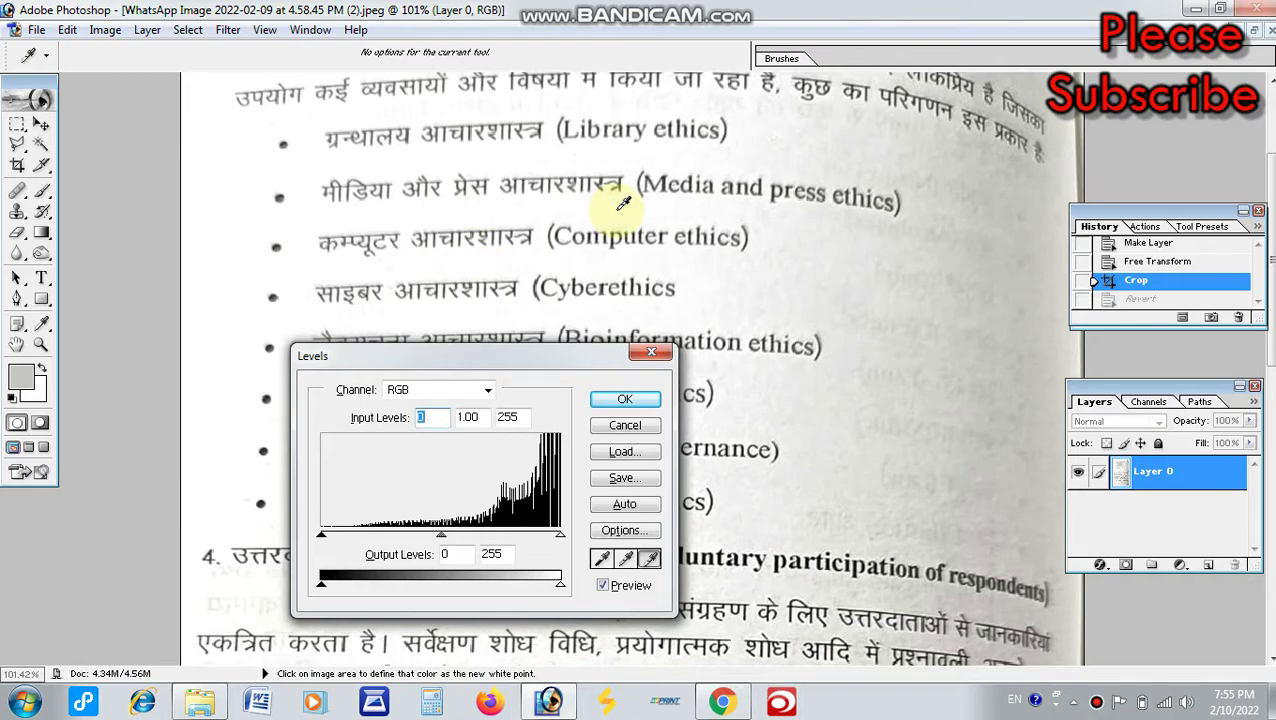
left_click(625, 399)
Fit the page on screen and zoom around to check the whitened paper
key("c")
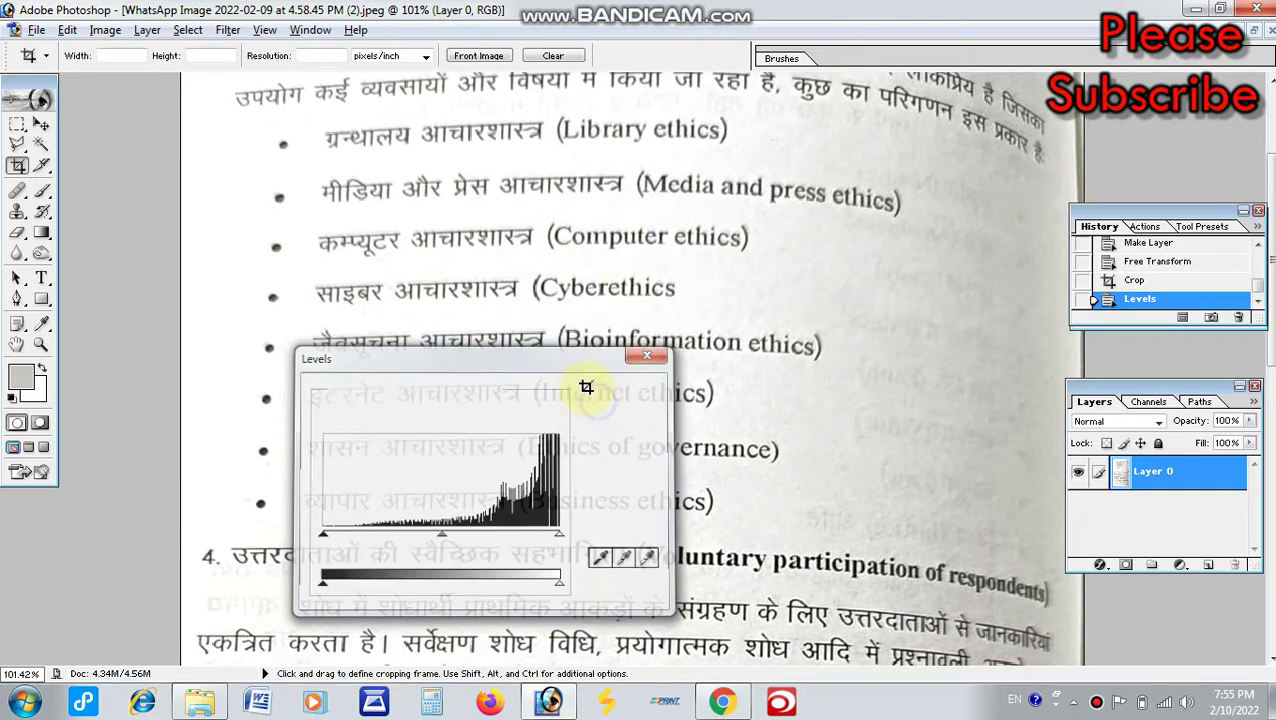
key("ctrl+0")
scroll(586, 386, "down", 4)
scroll(583, 385, "up", 1)
scroll(583, 400, "up", 2)
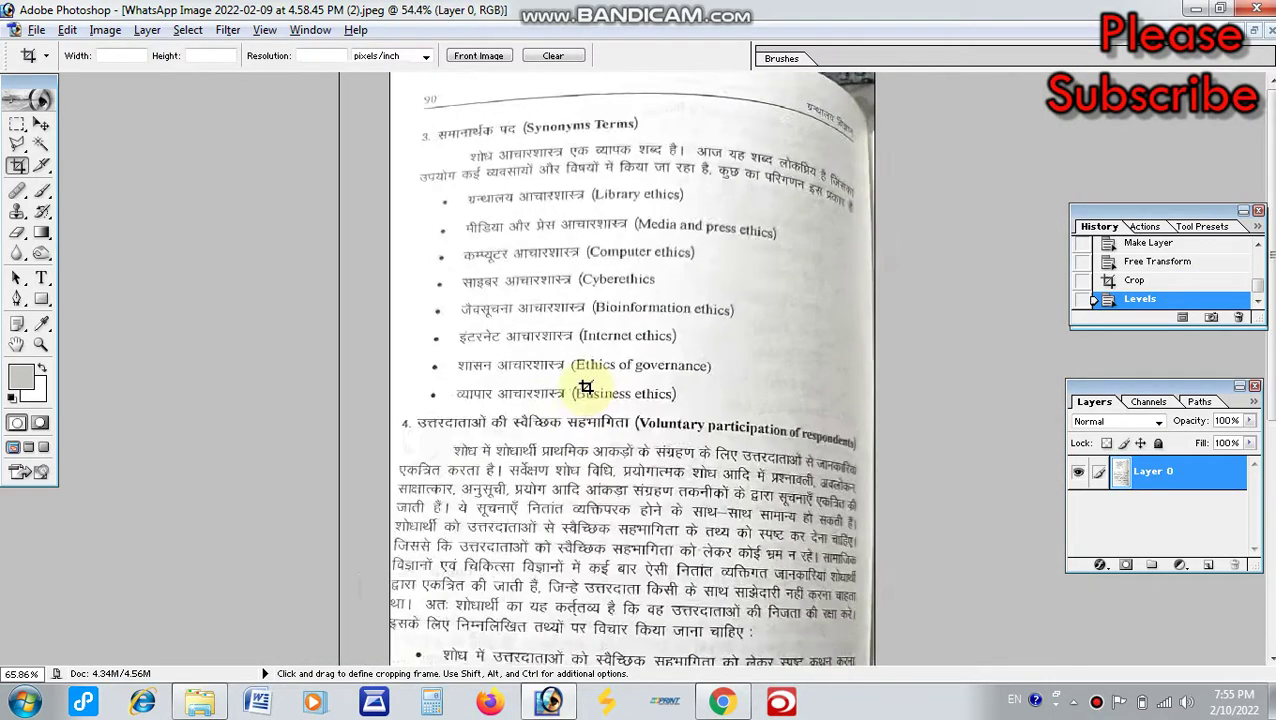
scroll(491, 328, "up", 2)
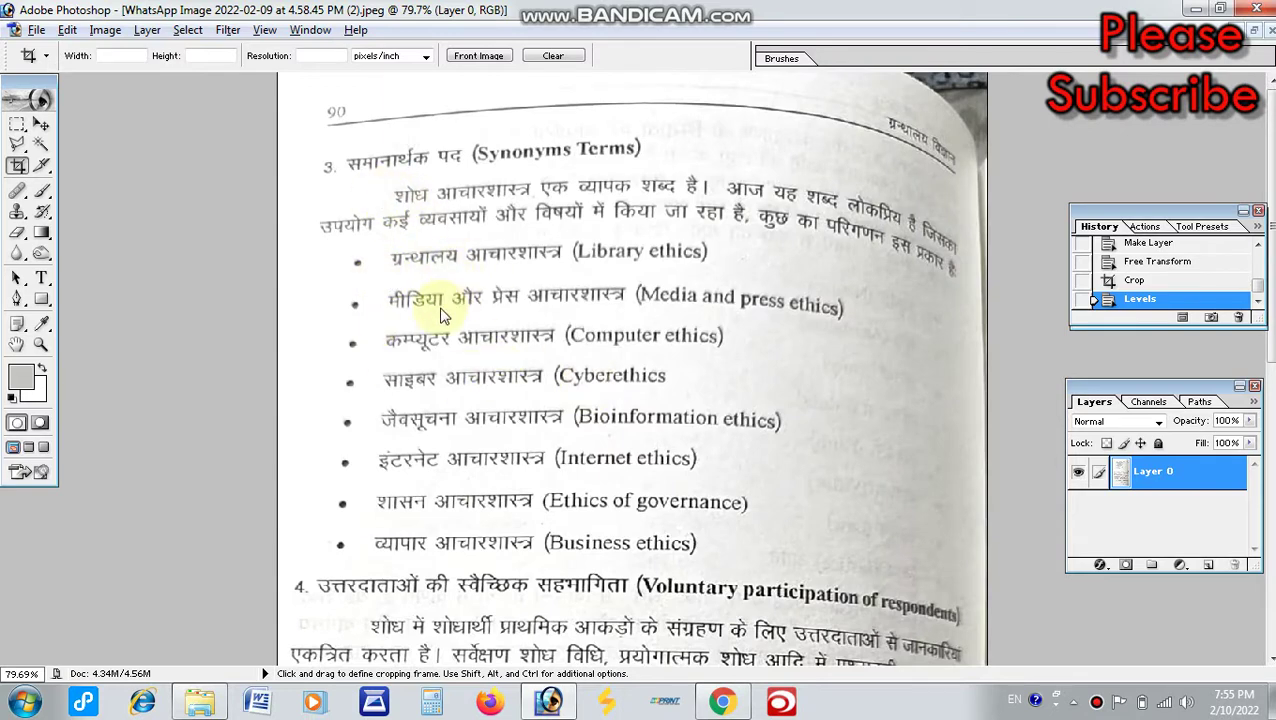
scroll(480, 348, "up", 1)
scroll(480, 348, "down", 5)
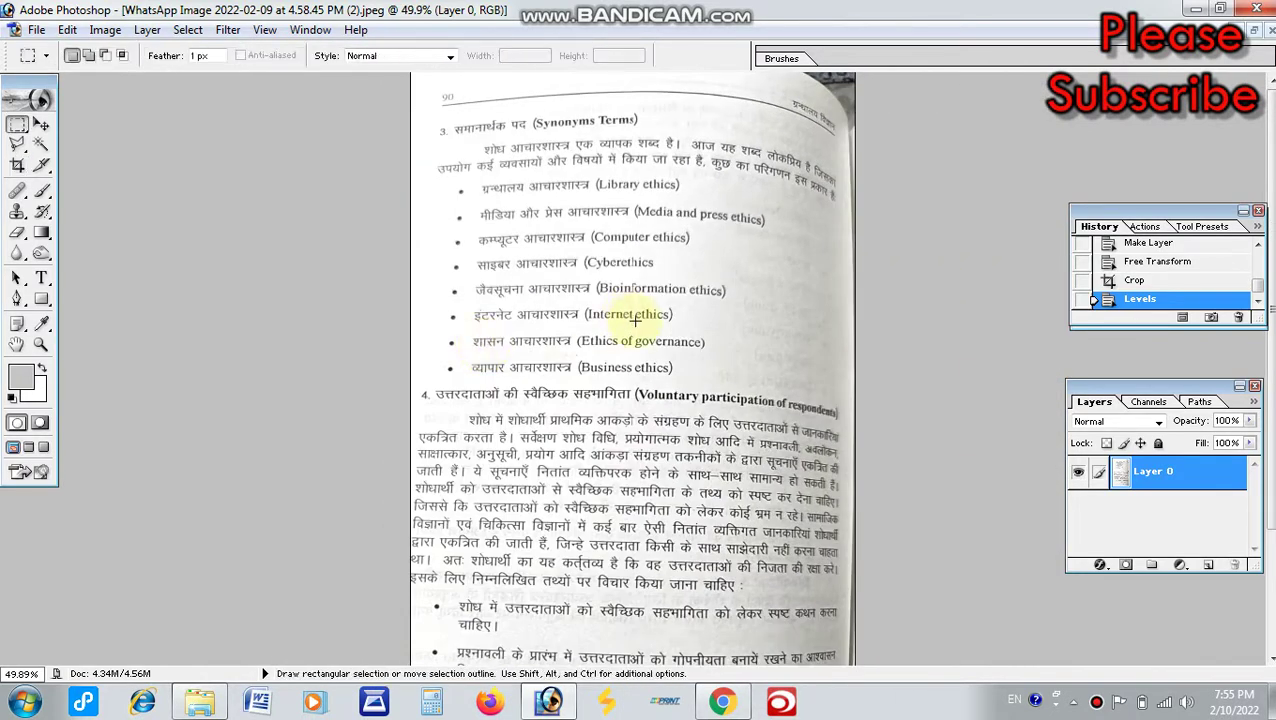
scroll(600, 360, "down", 3)
scroll(527, 425, "down", 3)
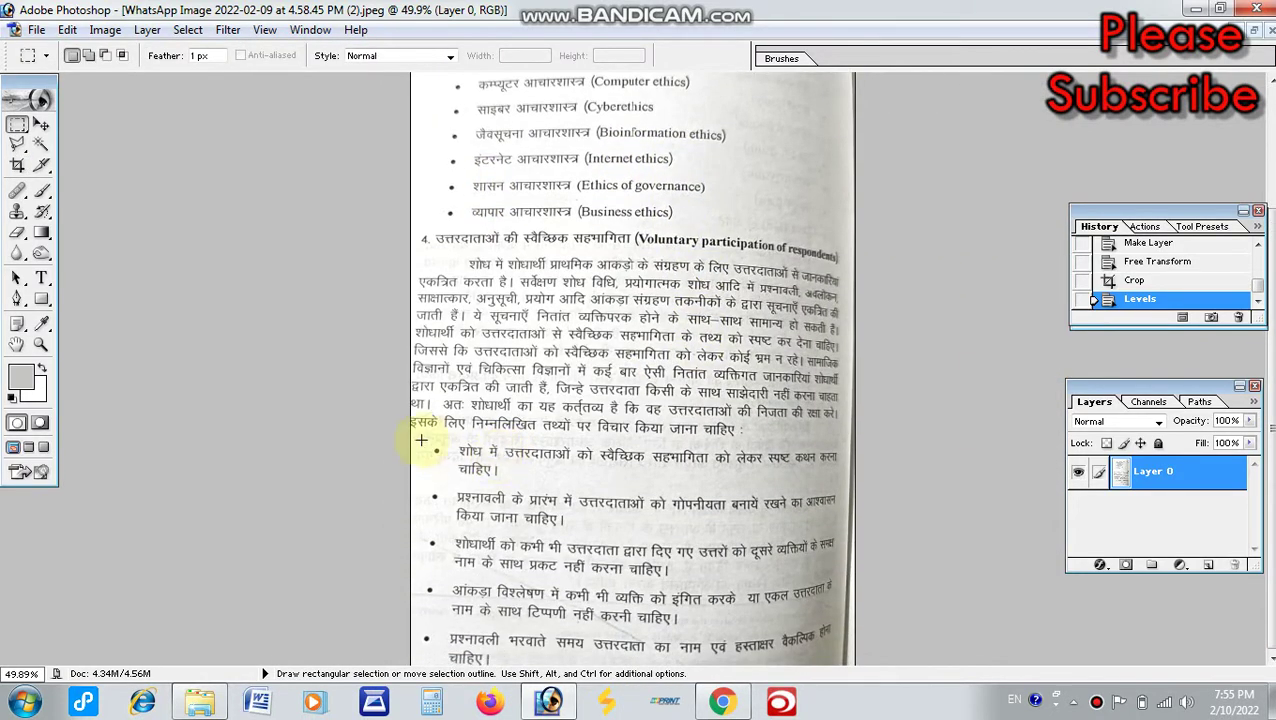
Select the lower bulleted area, whiten it with a Levels white point from its grey paper, then deselect
left_click_drag(461, 508, 900, 675)
scroll(843, 600, "up", 1)
scroll(763, 561, "down", 2)
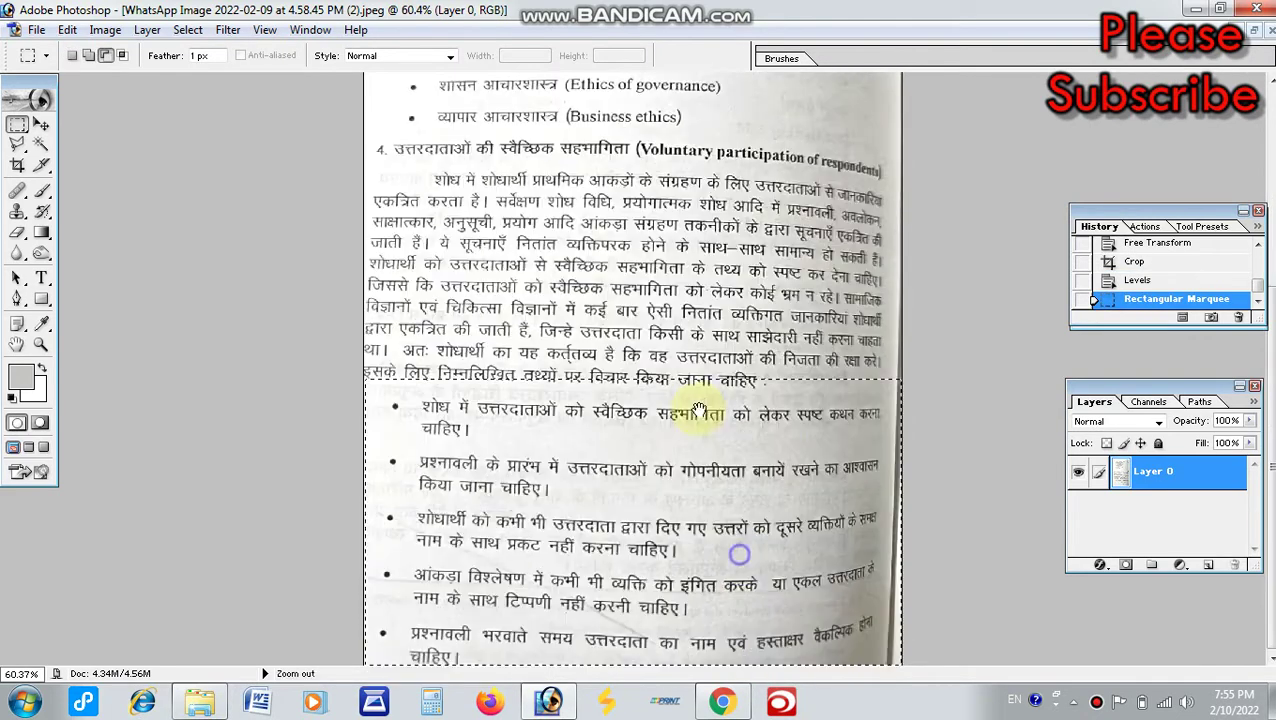
key("ctrl+l")
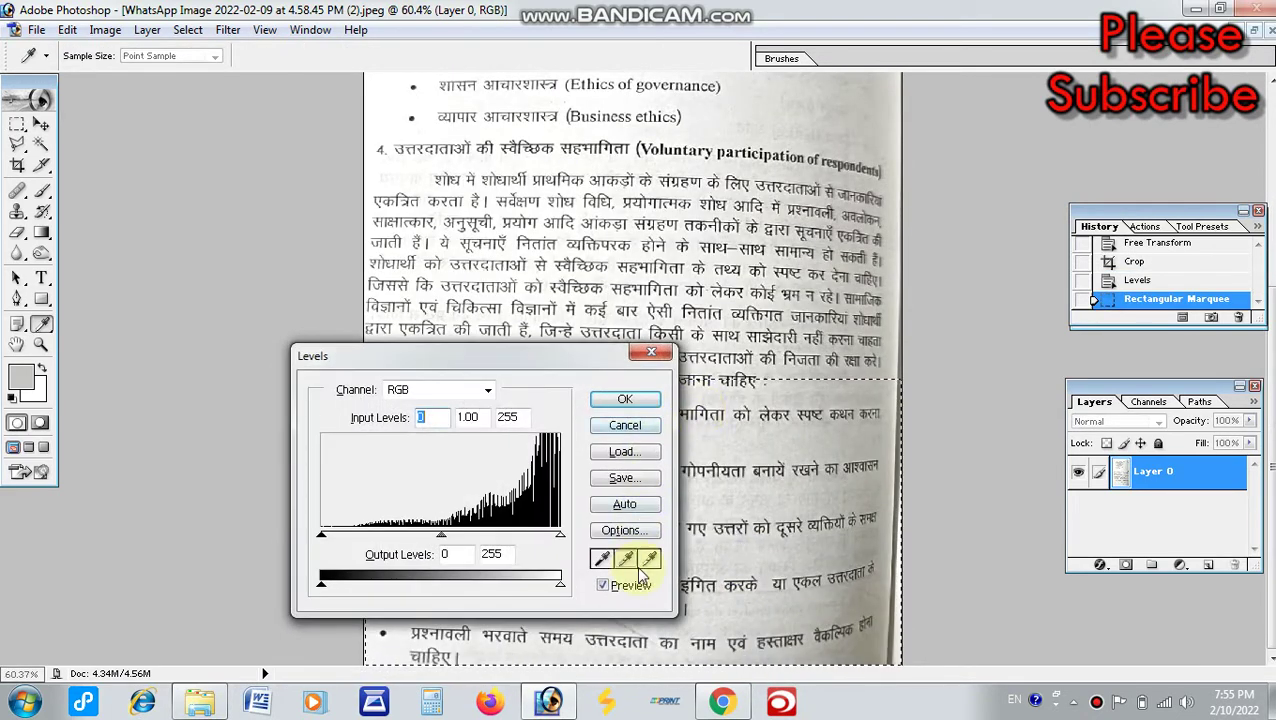
left_click(647, 560)
left_click(762, 543)
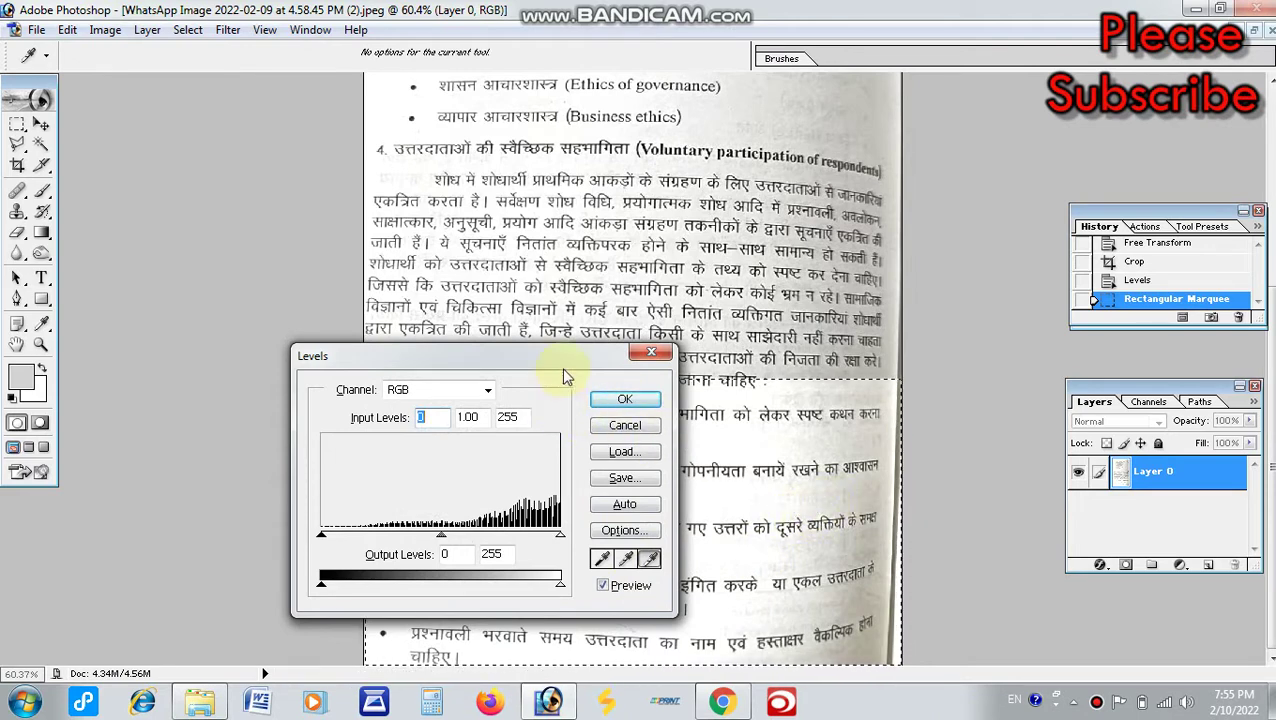
mouse_move(571, 368)
left_mouse_down()
mouse_move(786, 248)
mouse_move(860, 234)
left_mouse_up()
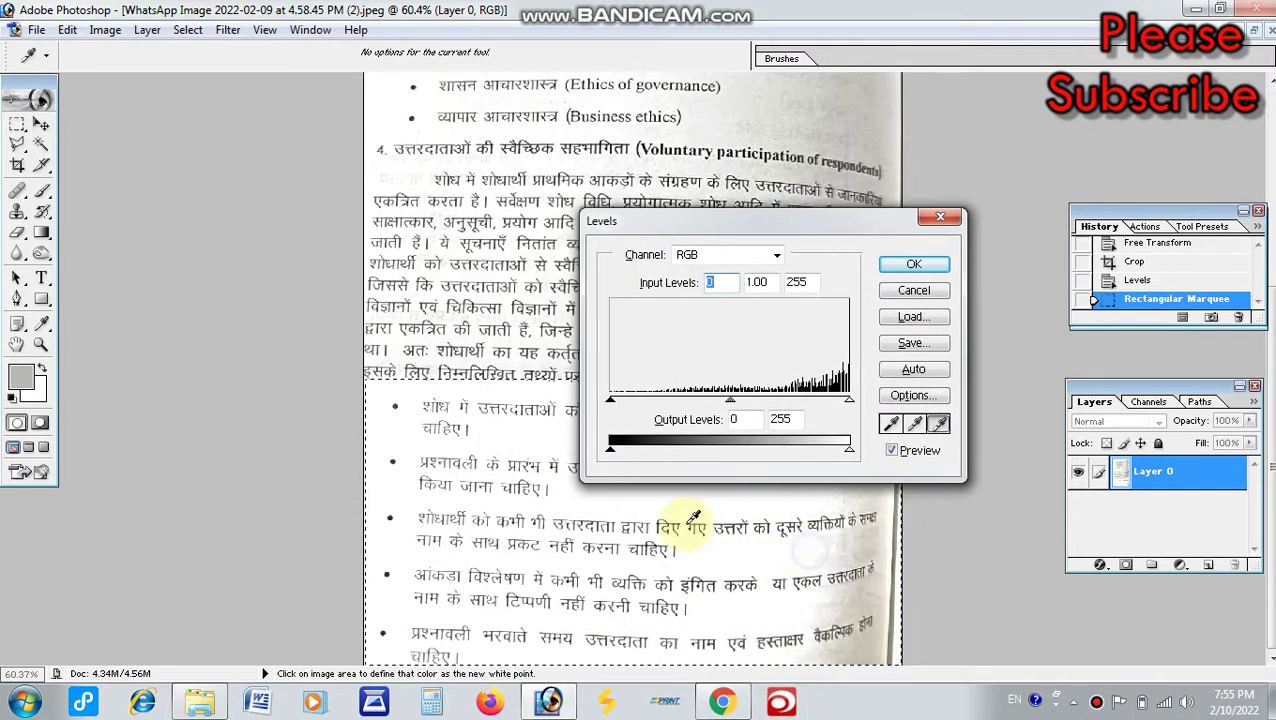
left_click(913, 264)
key("ctrl+d")
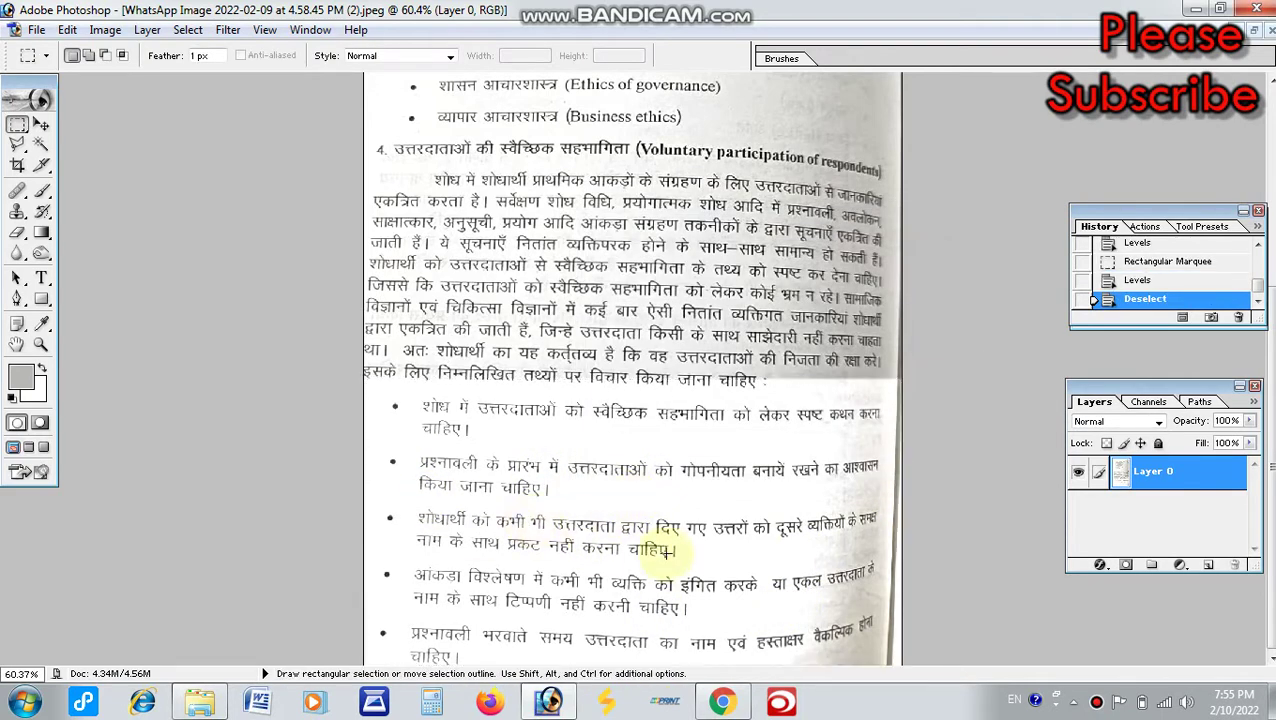
Marquee the shaded strip to the right of the lower bullet points
scroll(740, 547, "up", 1)
scroll(740, 547, "down", 1)
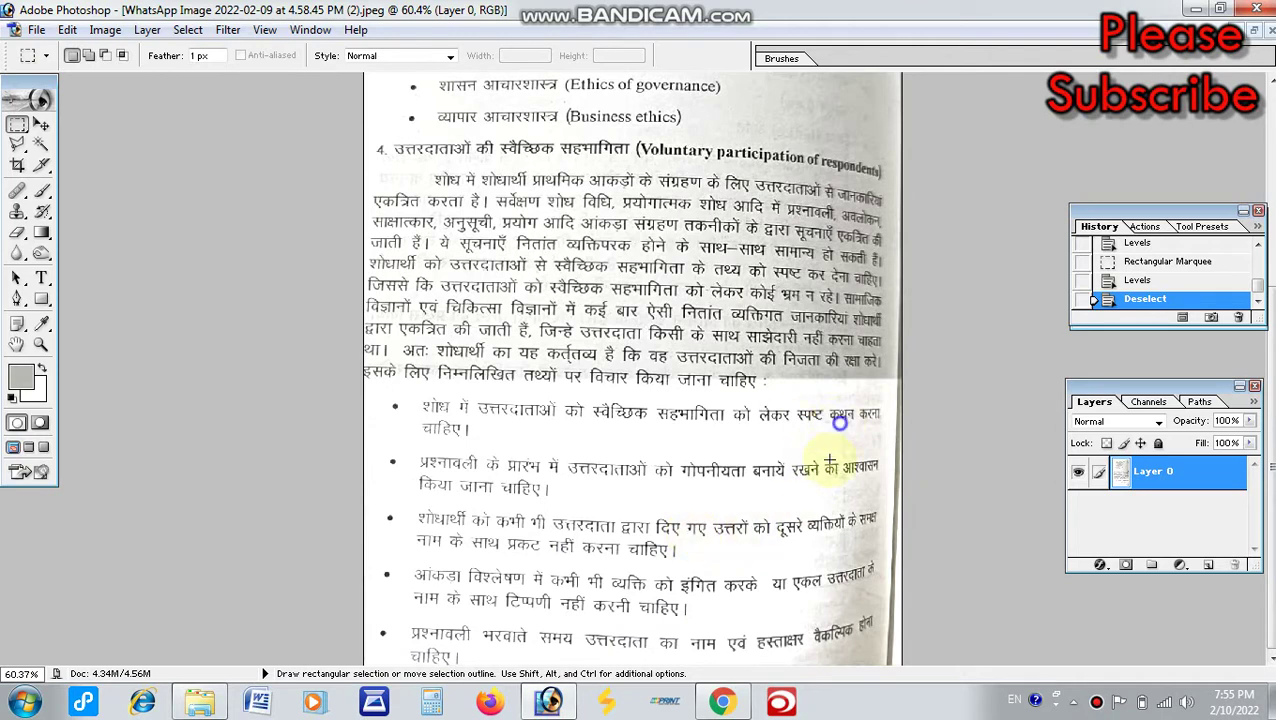
left_click_drag(820, 408, 926, 683)
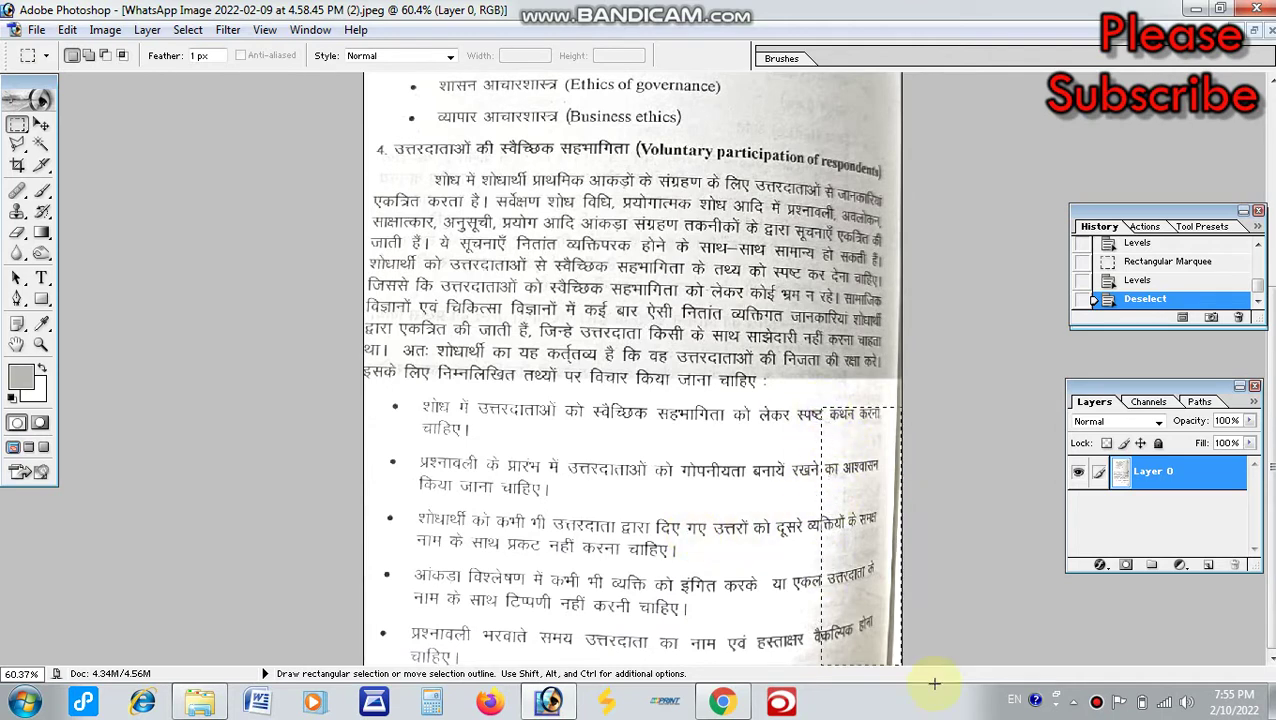
left_click_drag(760, 525, 812, 490)
mouse_move(805, 413)
left_mouse_down()
mouse_move(826, 498)
mouse_move(614, 654)
left_mouse_up()
Whiten the strip with Levels, sampling the paper as the white point, then deselect
key("ctrl+l")
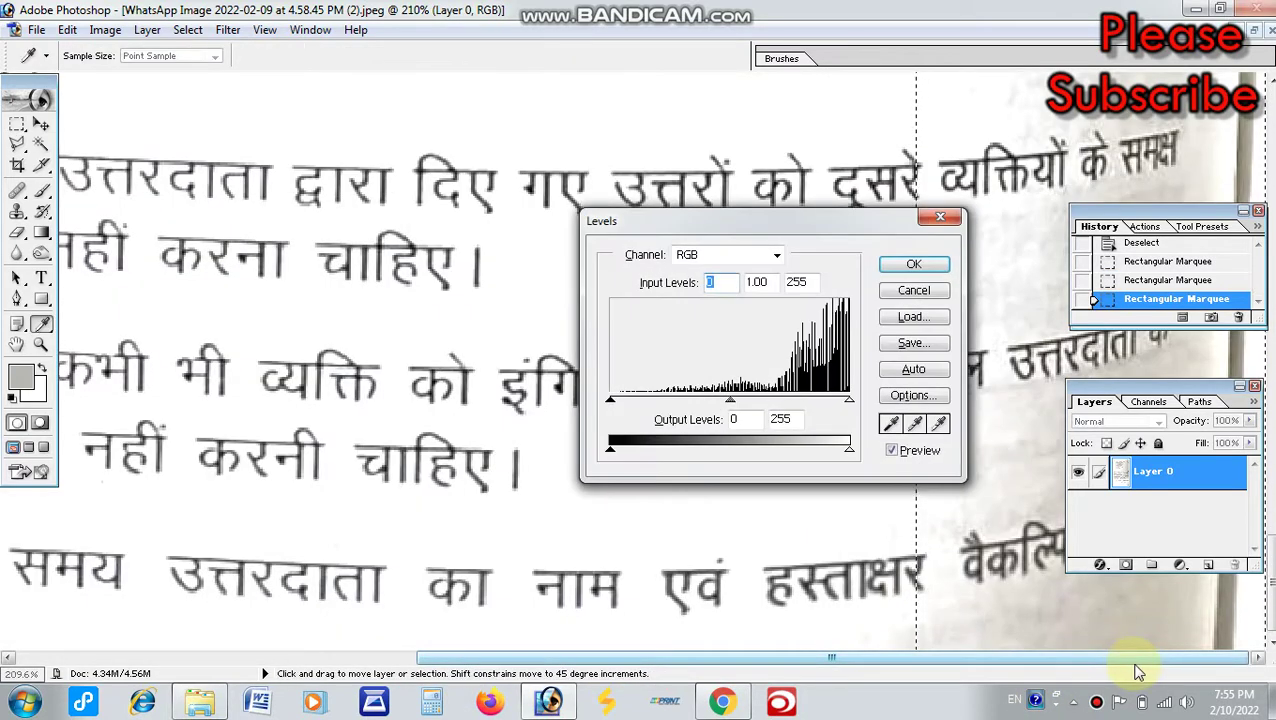
left_click(940, 425)
left_click(1082, 620)
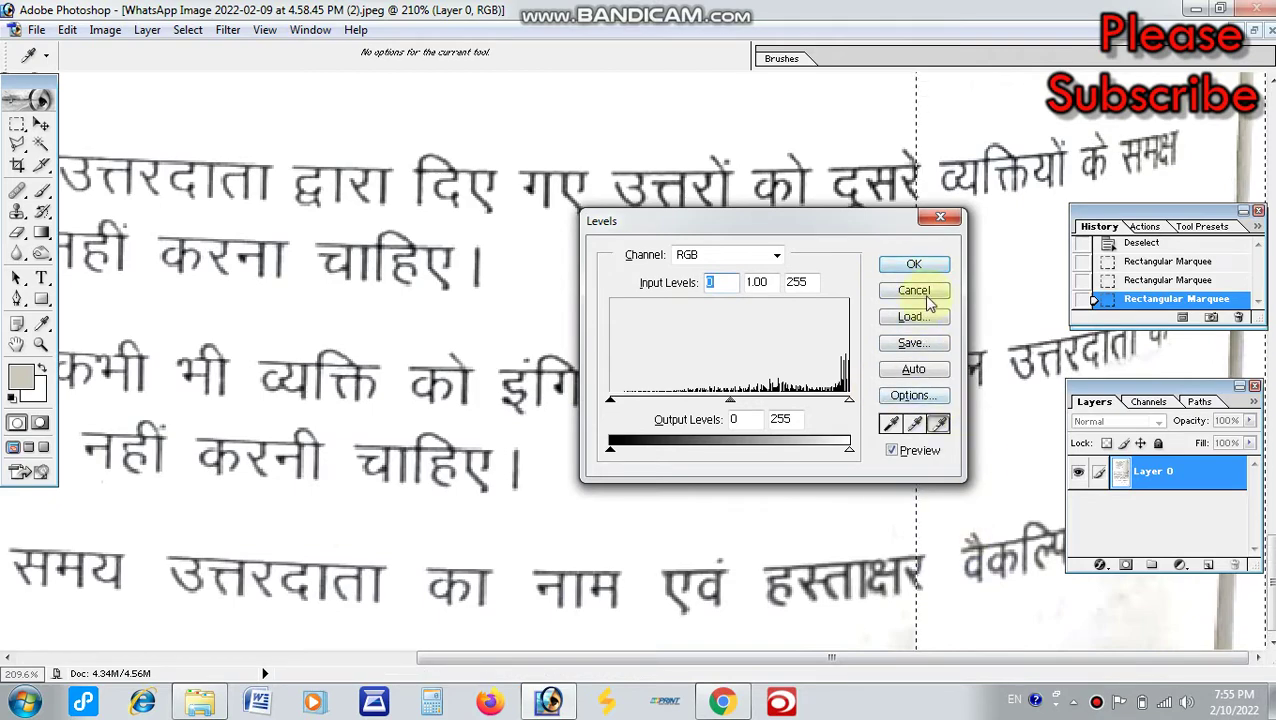
left_click(912, 264)
scroll(930, 365, "up", 1)
key("ctrl+d")
scroll(925, 360, "down", 3, "alt")
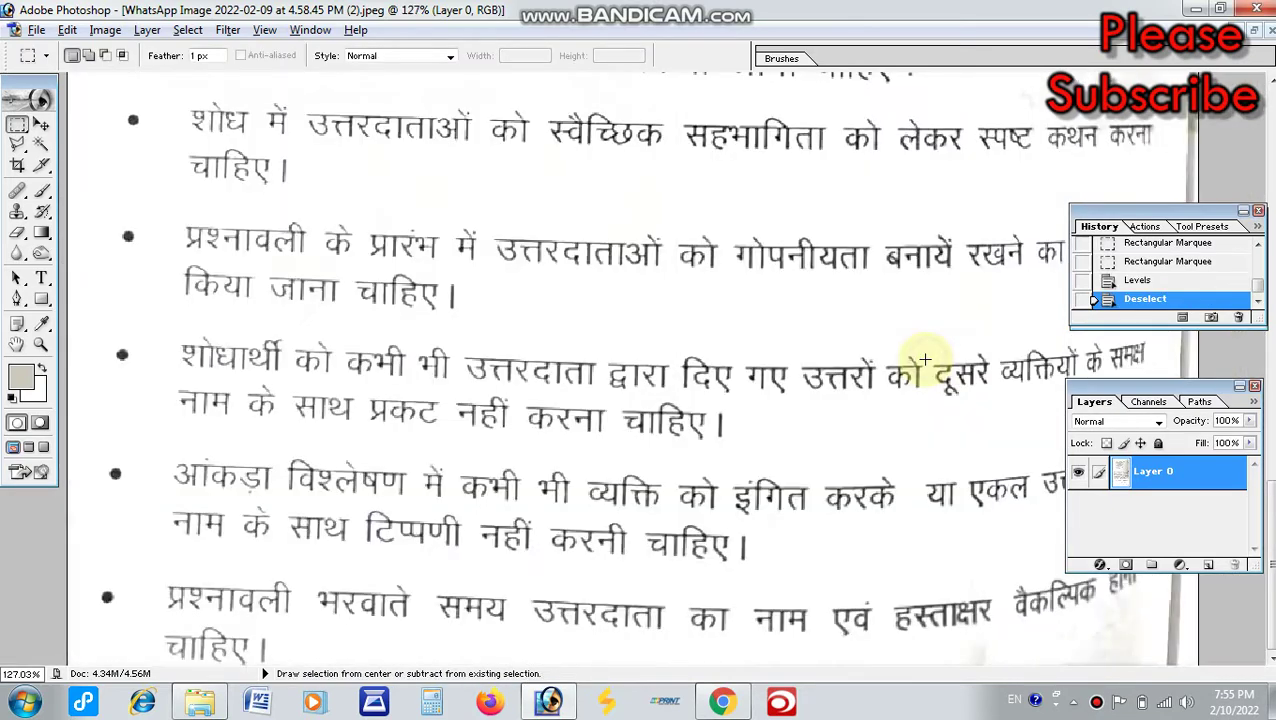
scroll(925, 360, "down", 3, "alt")
scroll(920, 363, "down", 1, "alt")
scroll(920, 363, "down", 1, "alt")
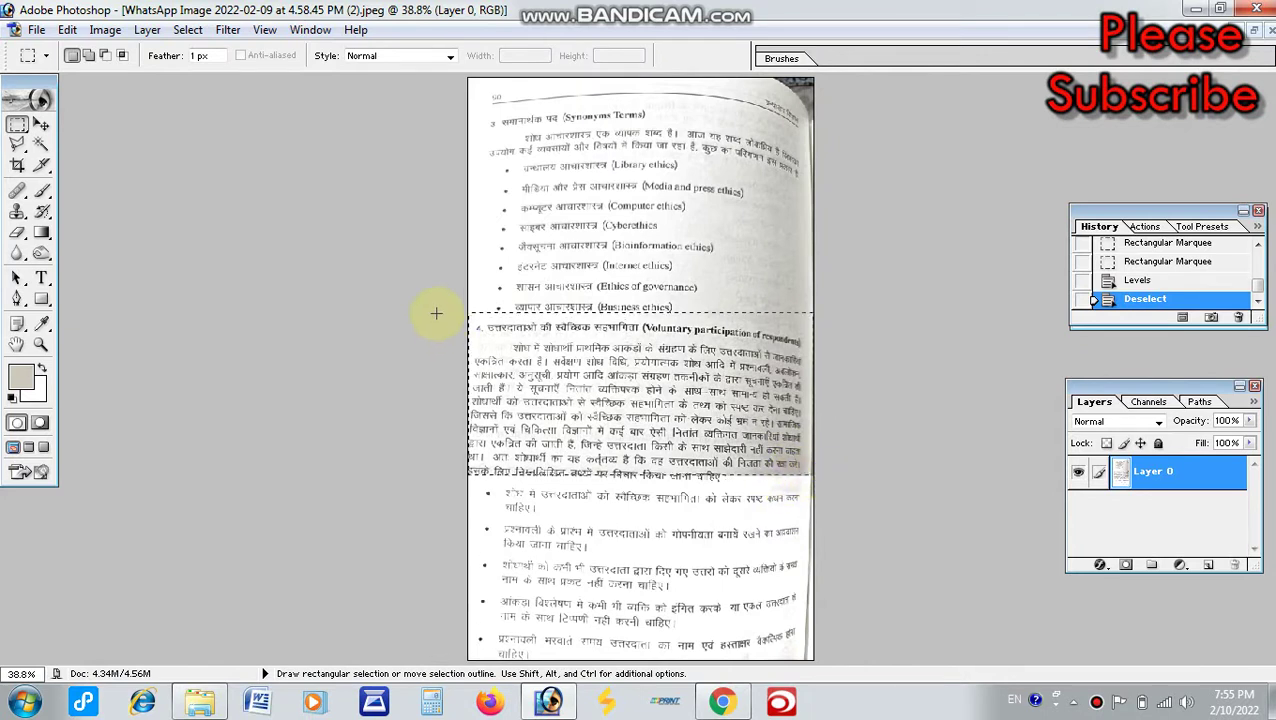
Brighten the 'Voluntary participation of respondents' paragraph with a Levels adjustment
left_click_drag(430, 312, 816, 474)
key("ctrl+l")
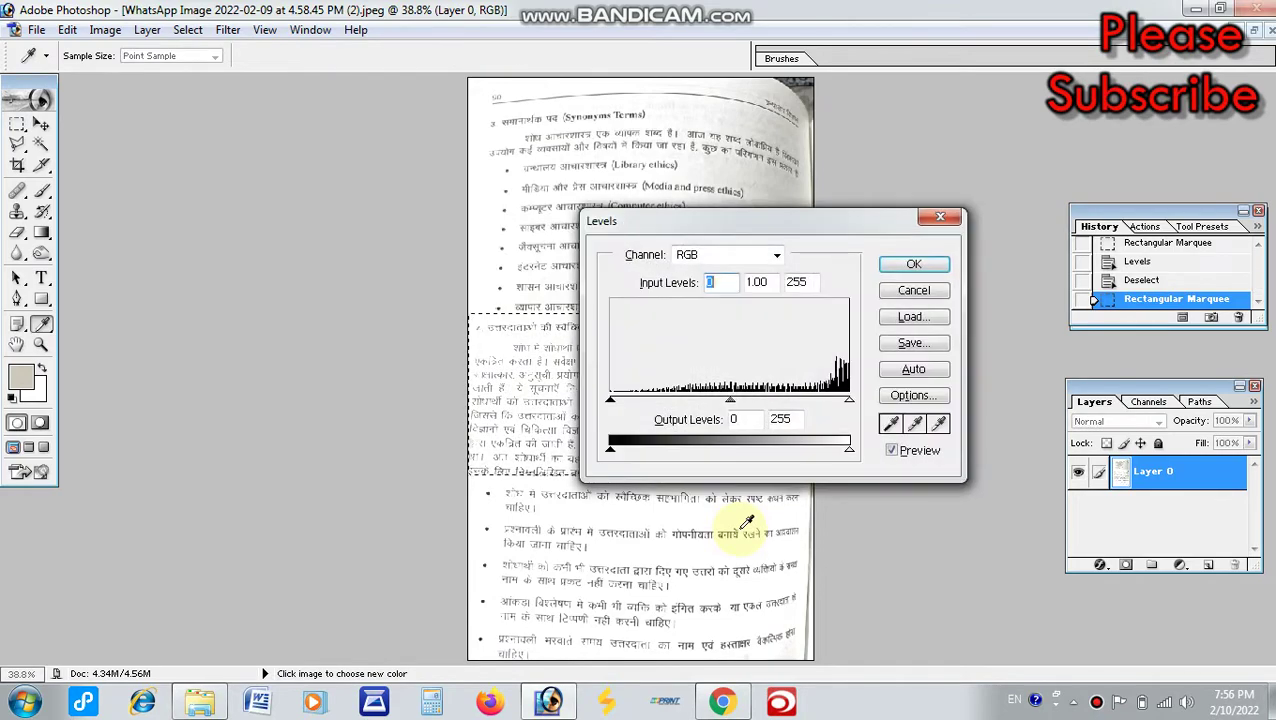
key("Escape")
scroll(727, 527, "up", 1, "alt")
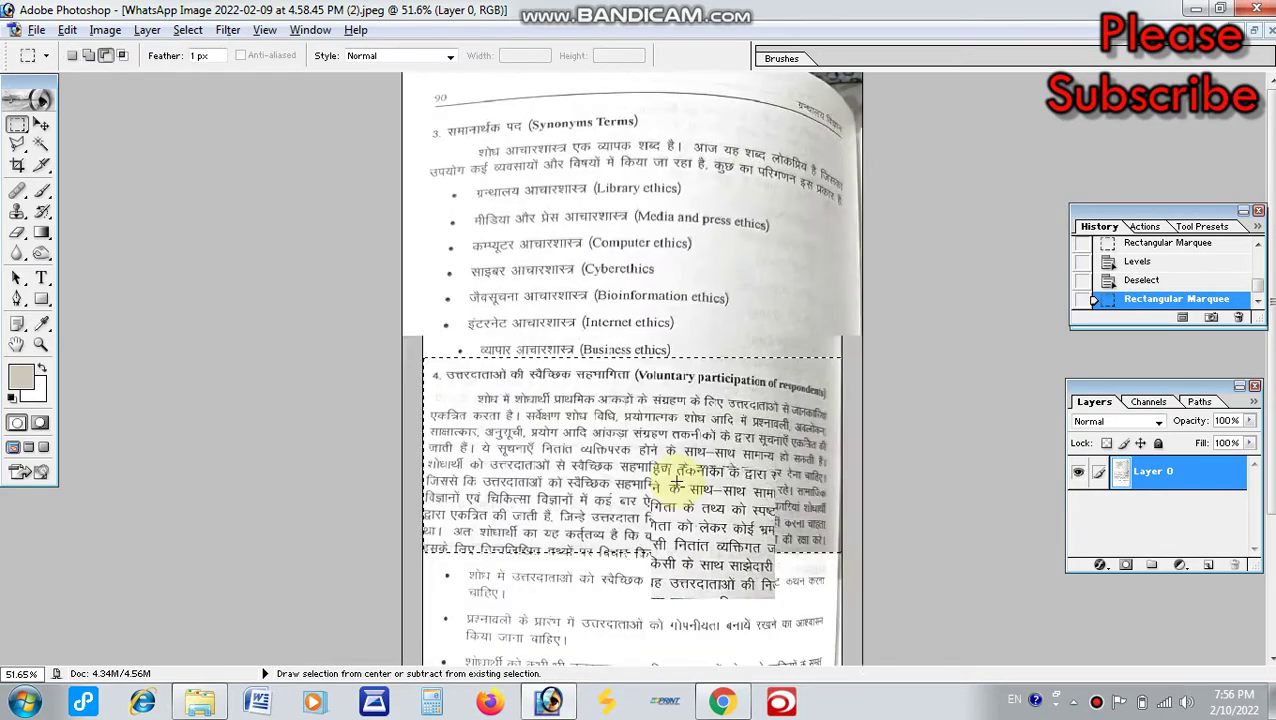
scroll(684, 541, "up", 1, "alt")
scroll(725, 140, "up", 1, "alt")
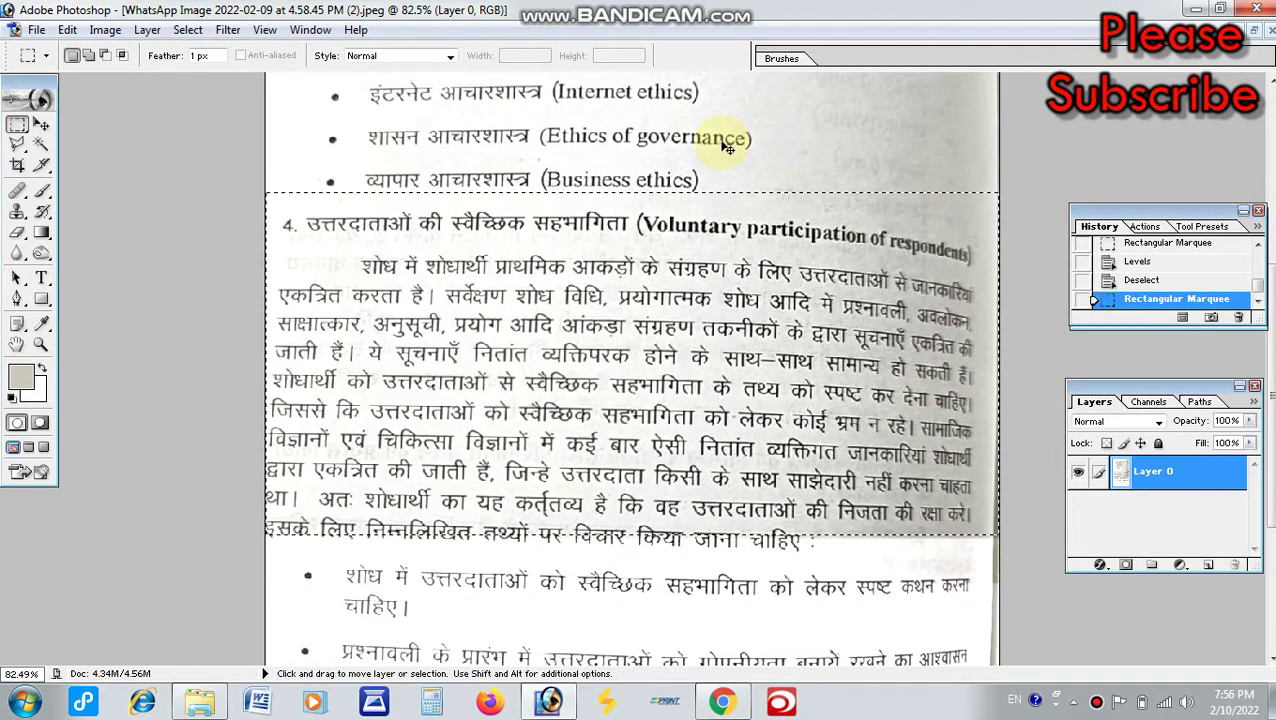
key("ctrl+l")
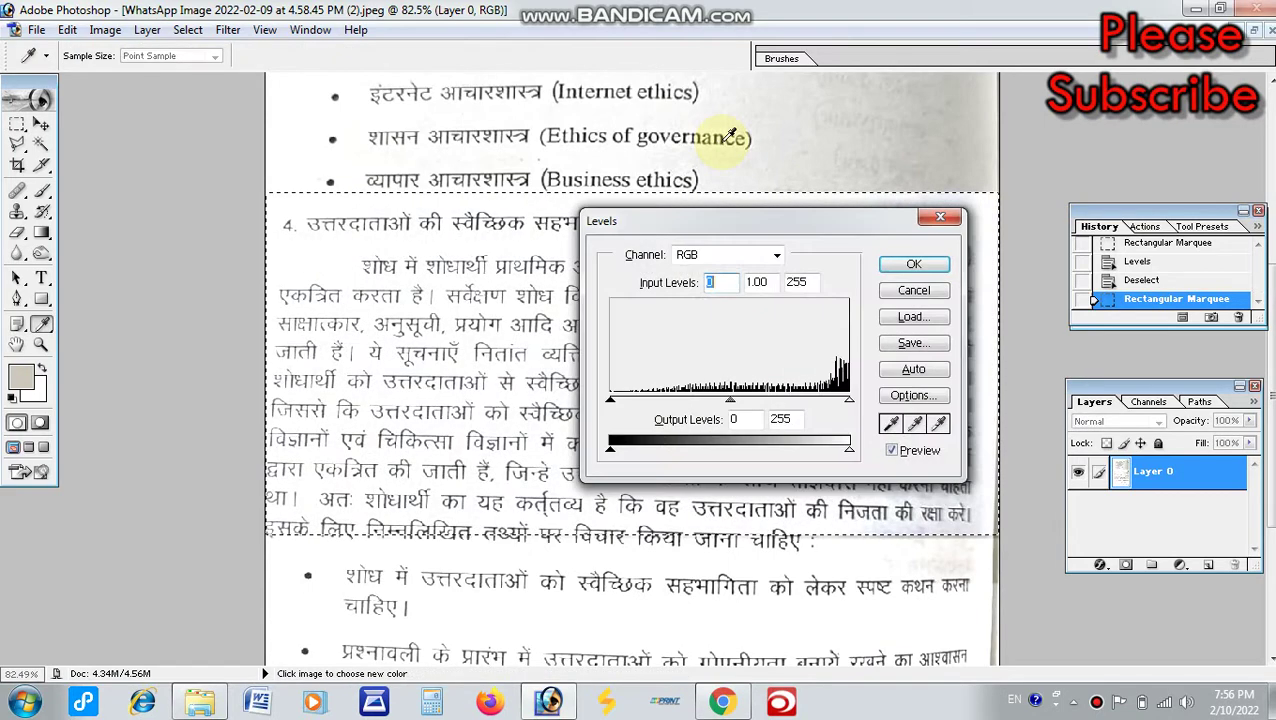
key("Return")
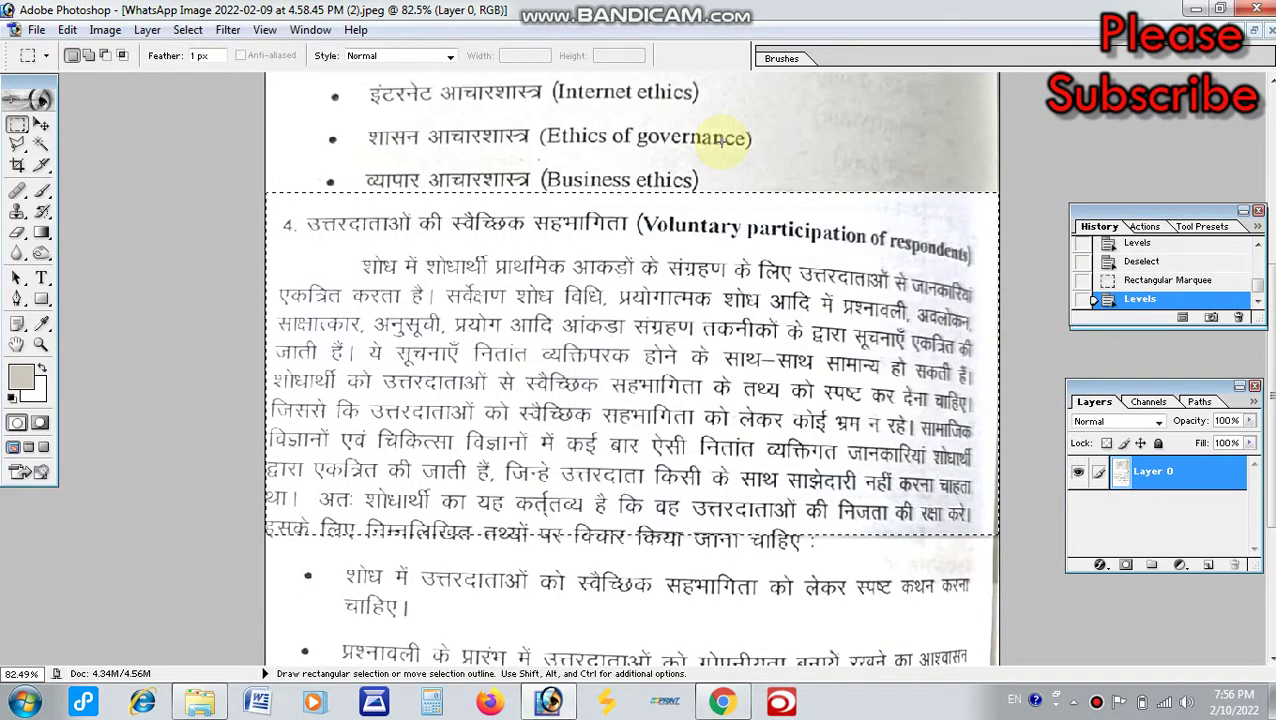
Brighten the paragraph's darker right strip with a second Levels pass, then deselect
left_click(680, 357)
left_click_drag(828, 250, 838, 257)
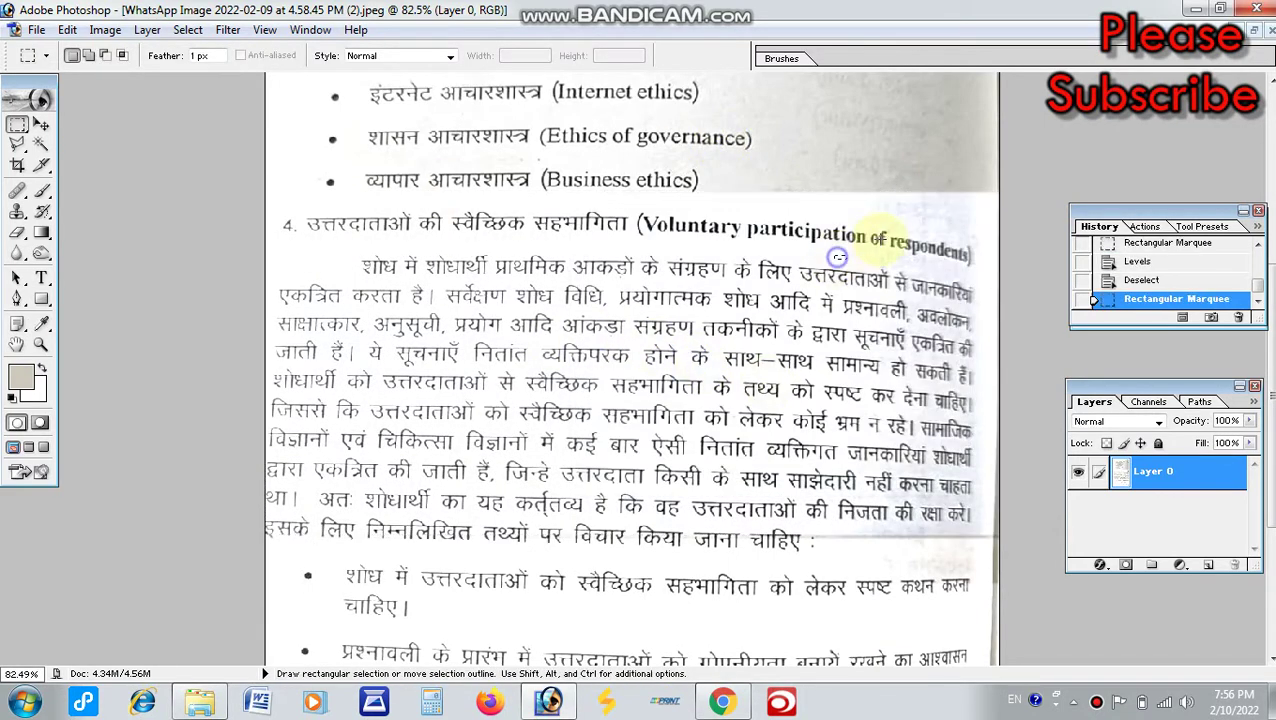
left_click_drag(870, 202, 998, 533)
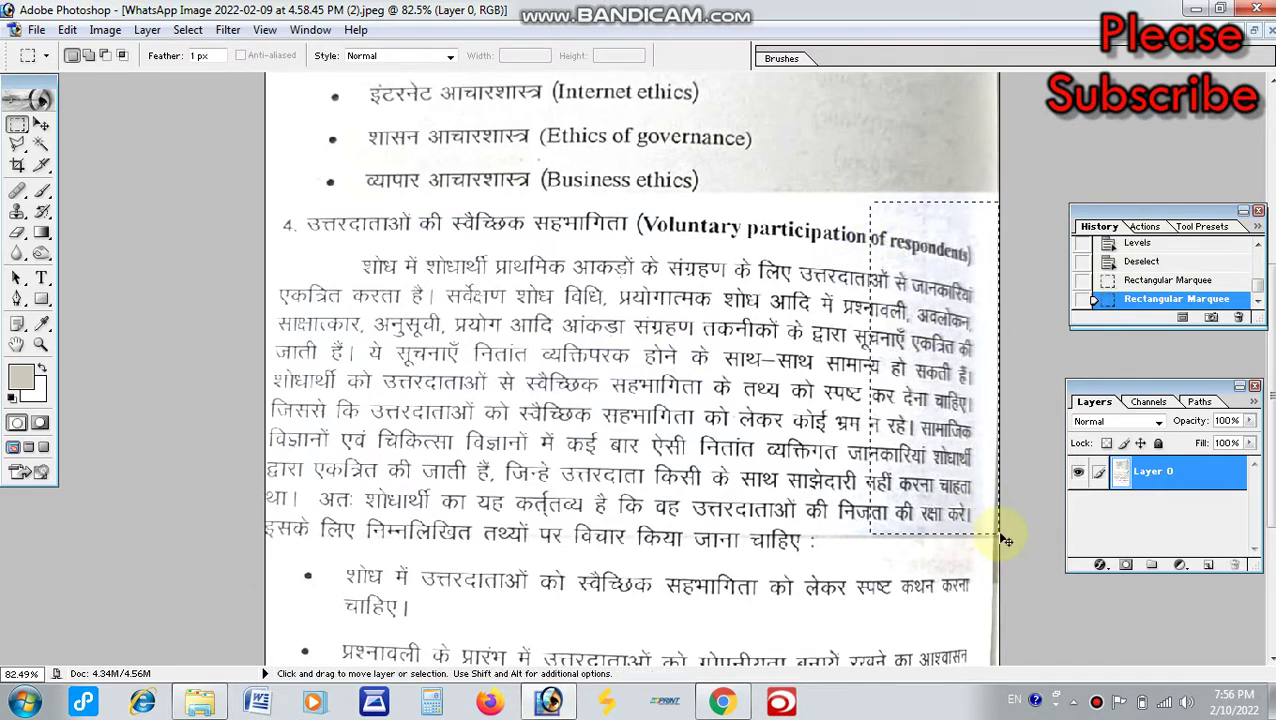
key("ctrl+l")
key("Return")
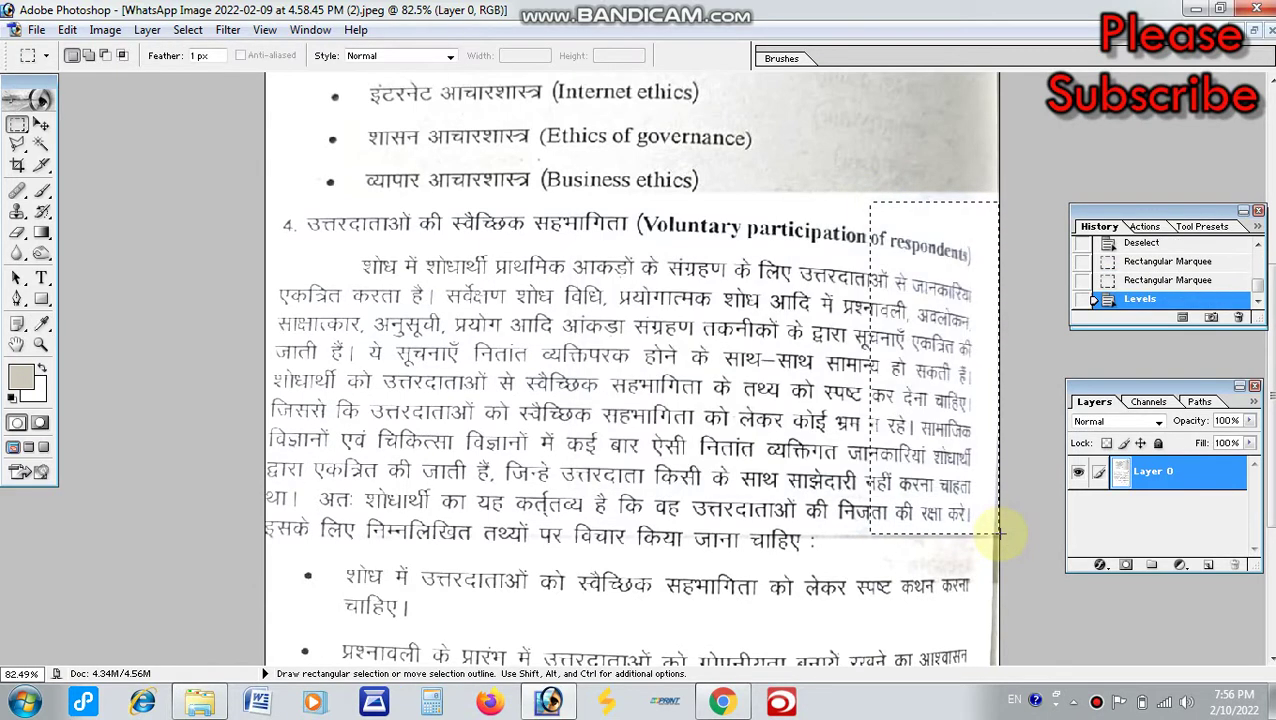
key("ctrl+d")
Marquee the upper-right area of the page
scroll(611, 487, "up", 3)
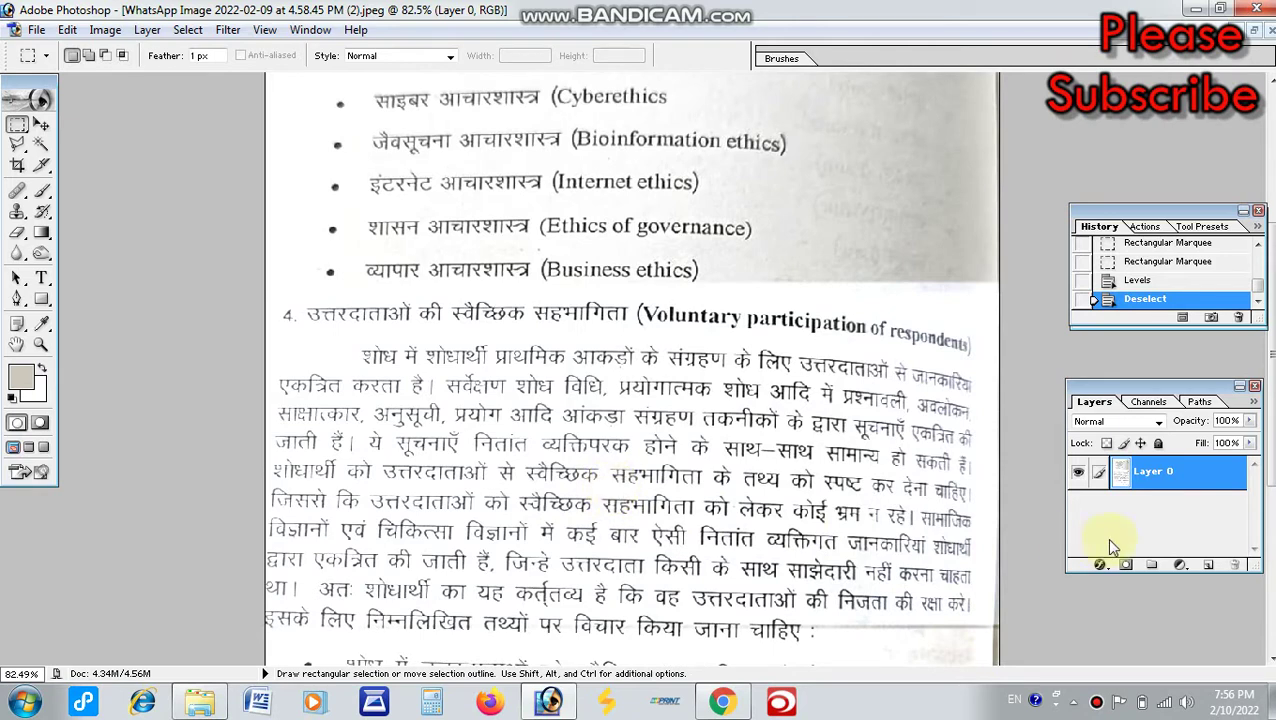
scroll(883, 533, "up", 1)
scroll(812, 521, "up", 4)
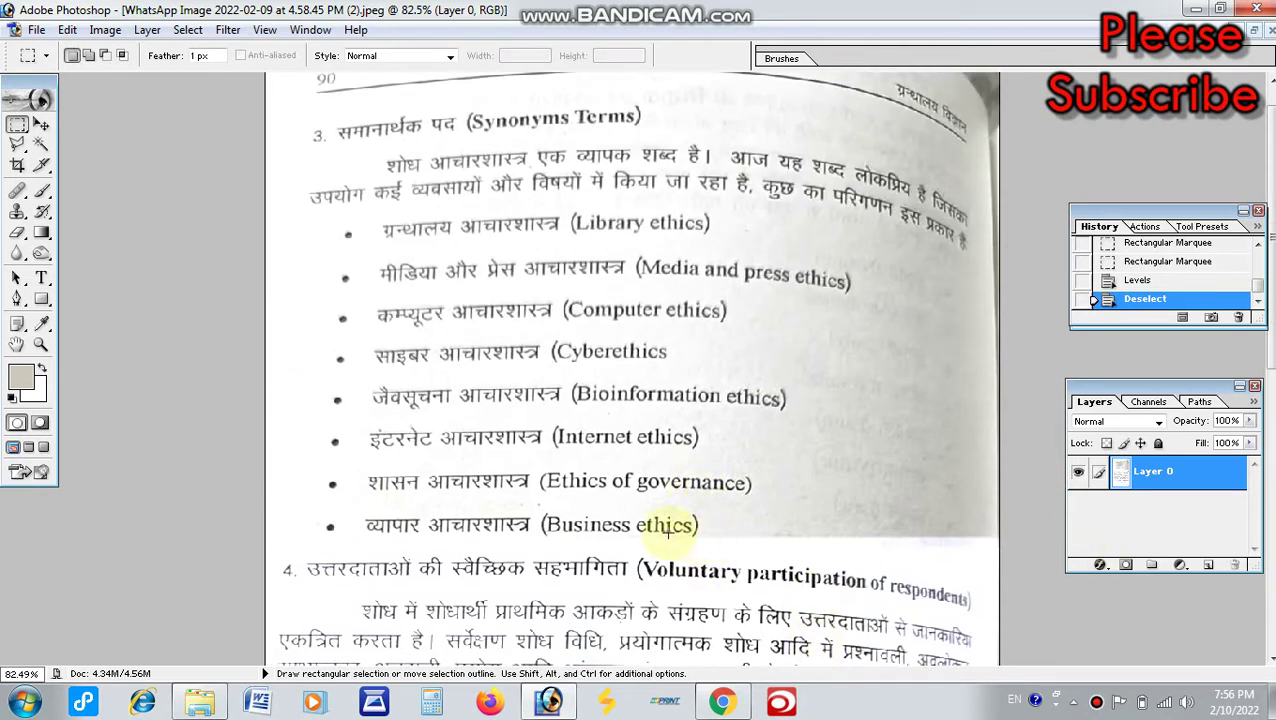
left_click_drag(1039, 208, 1058, 48)
Brighten the page's upper-right area with Levels and clear the selection
key("ctrl+l")
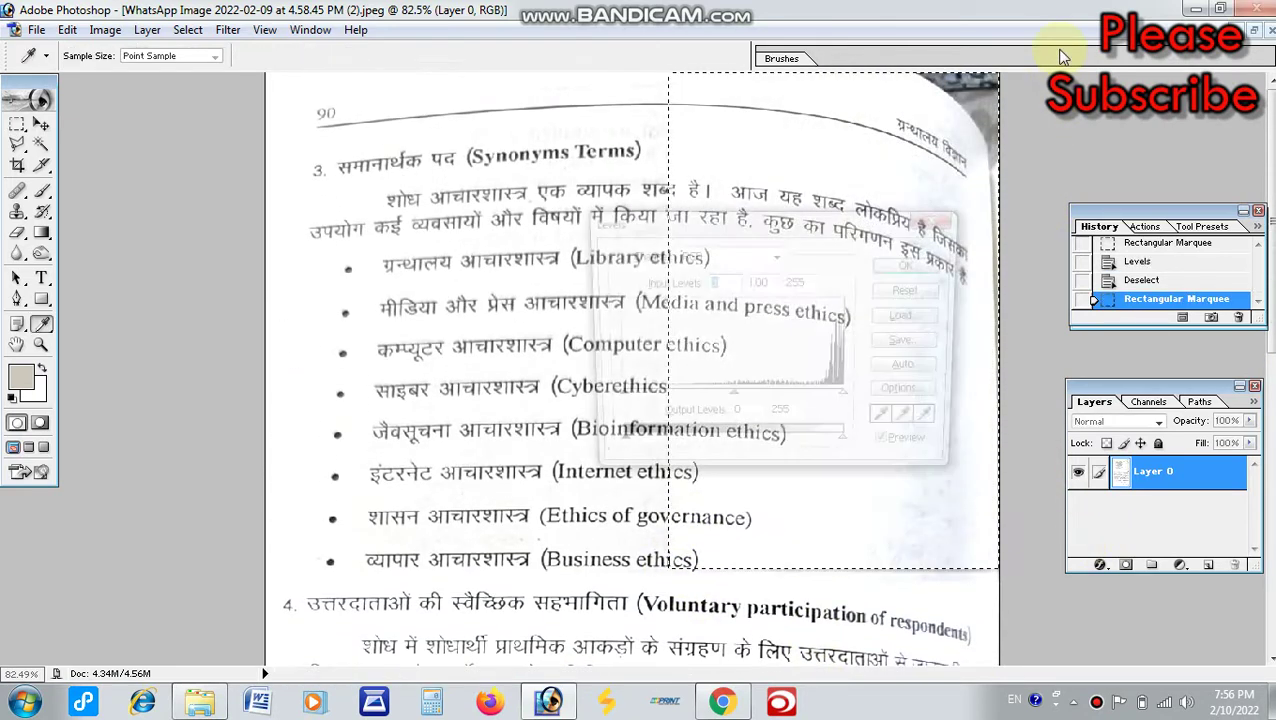
key("Return")
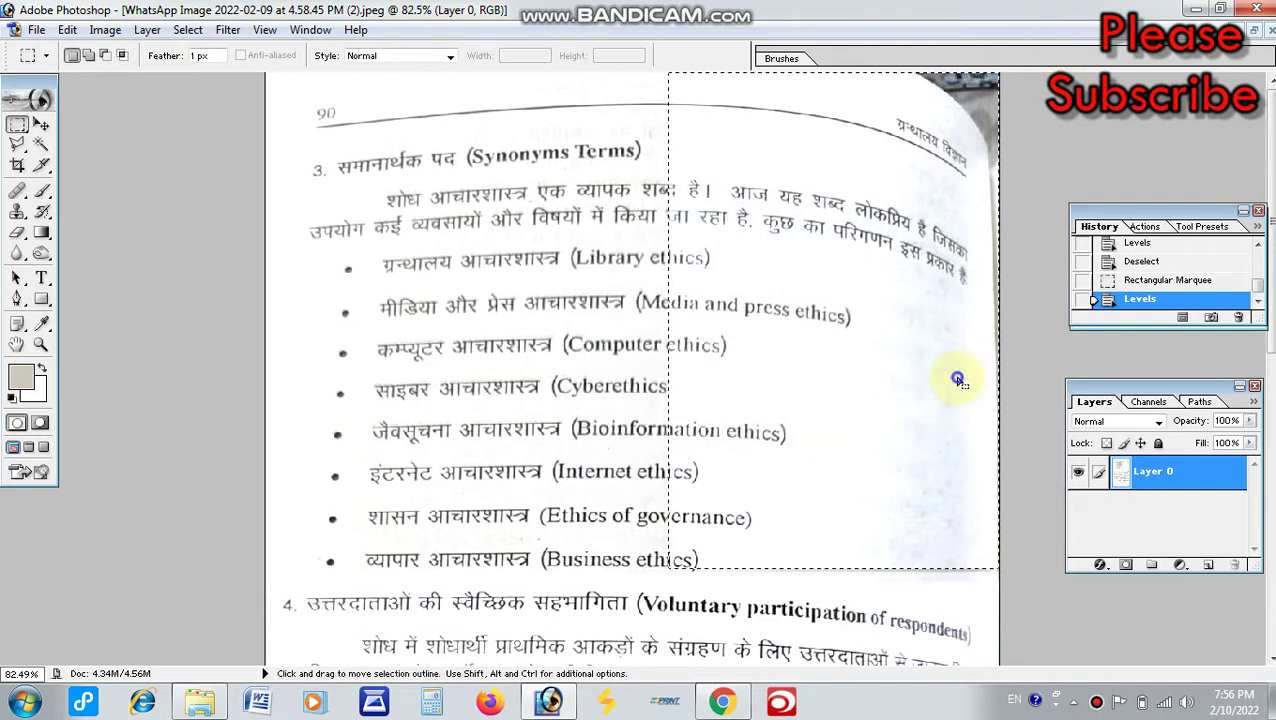
key("ctrl+d")
left_click_drag(877, 276, 988, 478)
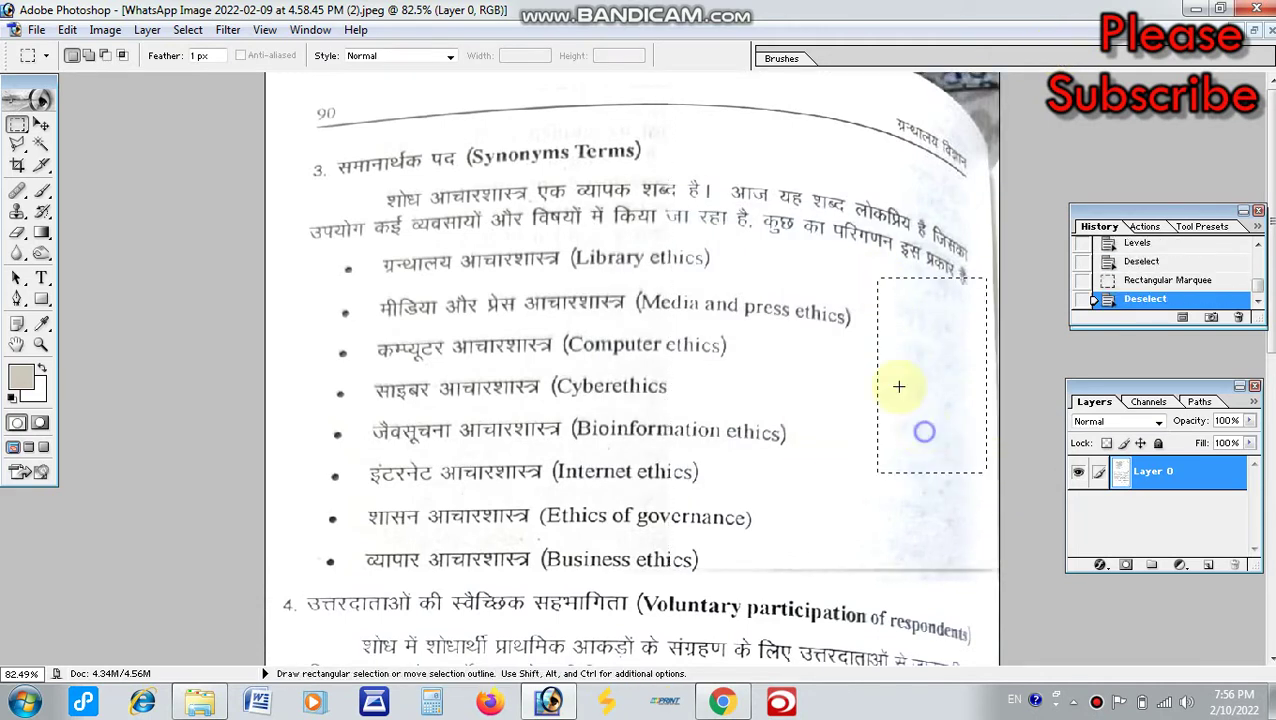
key("ctrl+d")
Erase the dark right-edge strip beside the Synonyms Terms list and the top-right corner
left_click_drag(873, 292, 1000, 578)
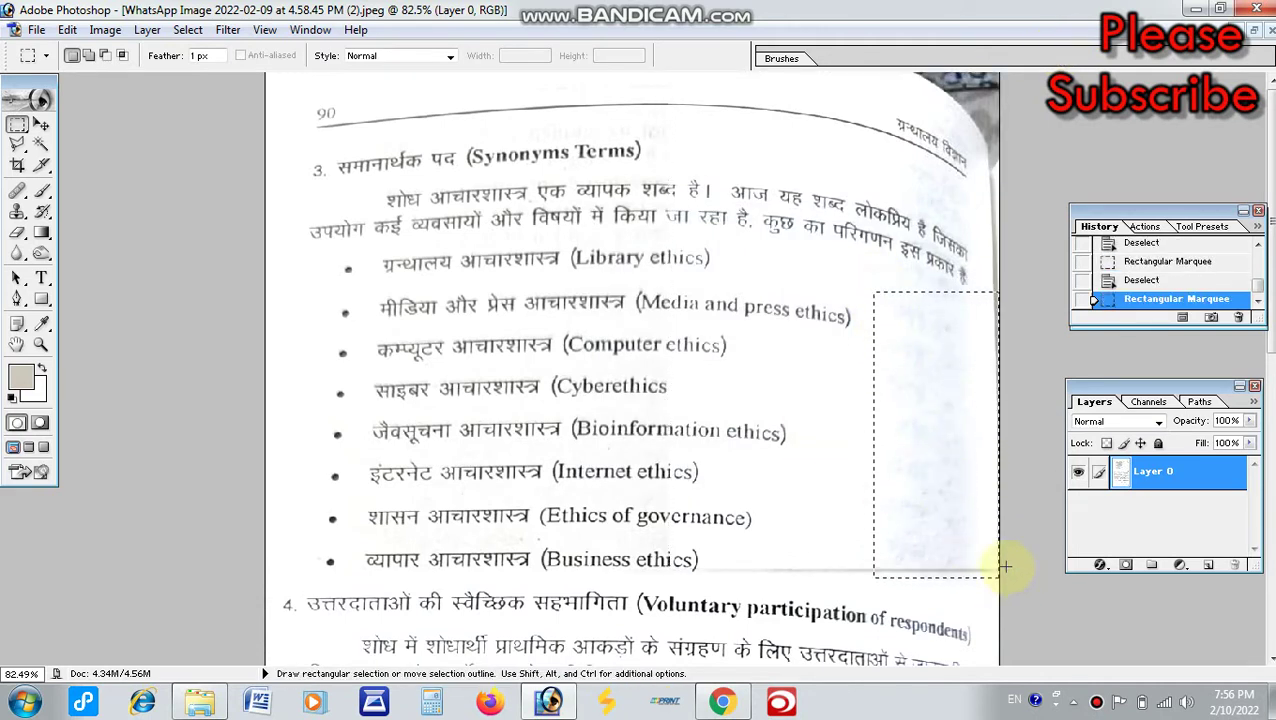
key("Delete")
left_click_drag(893, 447, 892, 425)
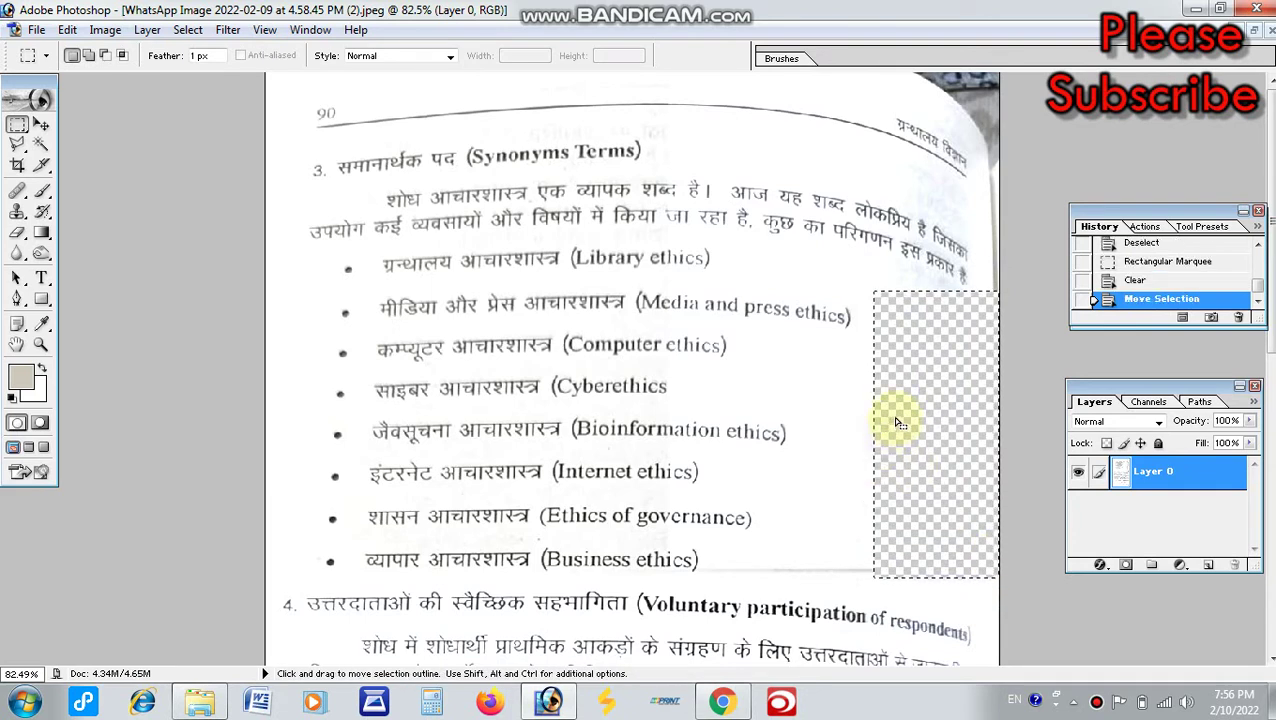
left_click(916, 103)
left_click_drag(916, 103, 1002, 70)
key("Delete")
key("ctrl+d")
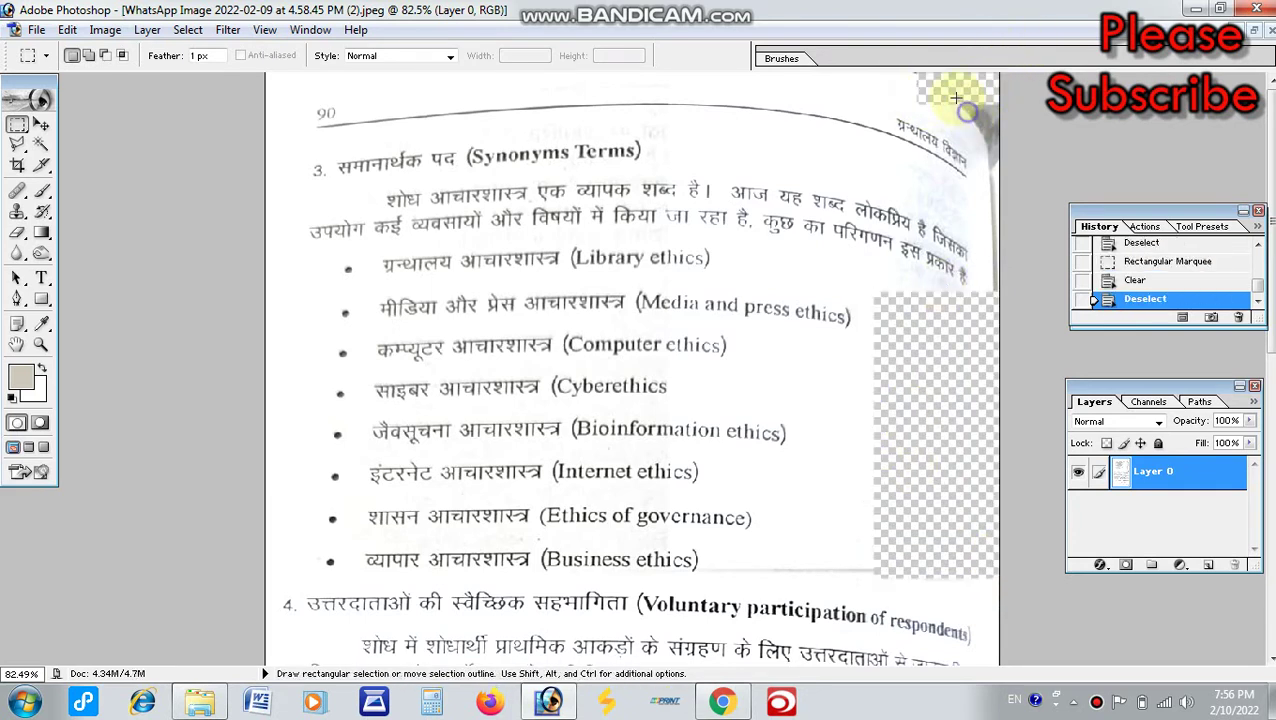
Erase the remaining thin strip along the page's right edge
left_click_drag(968, 138, 998, 296)
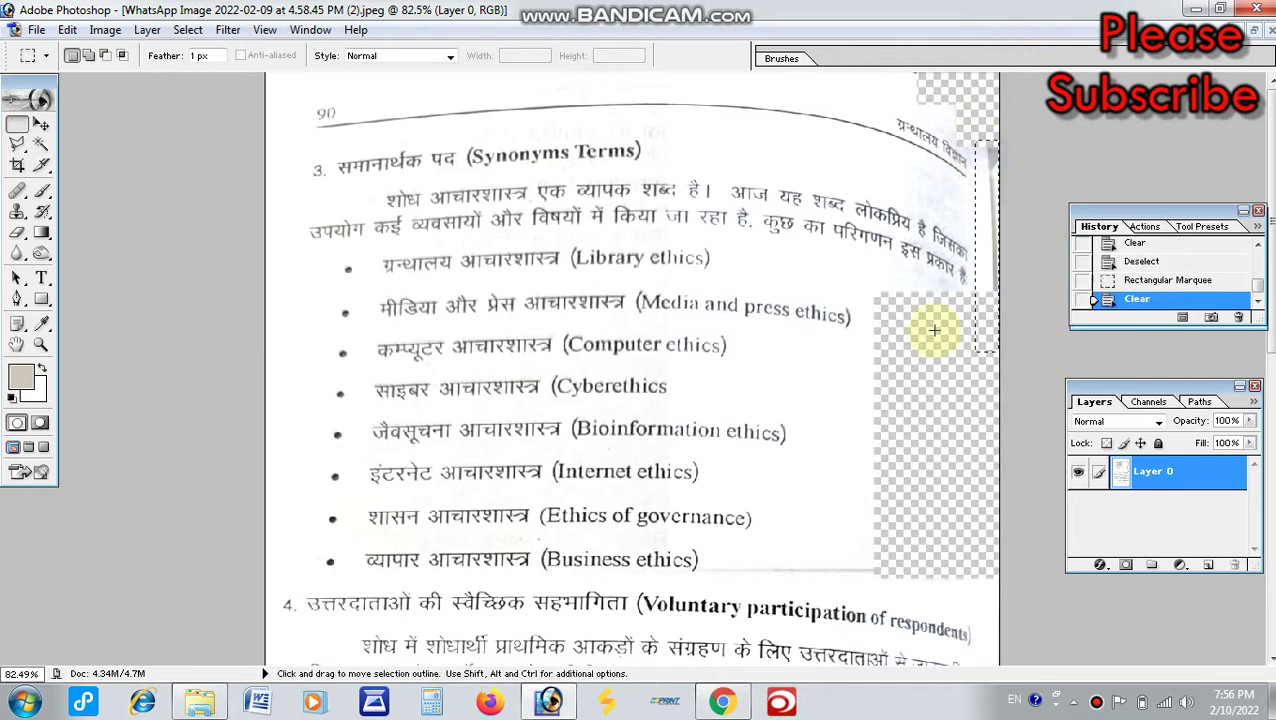
key("Delete")
key("ctrl+d")
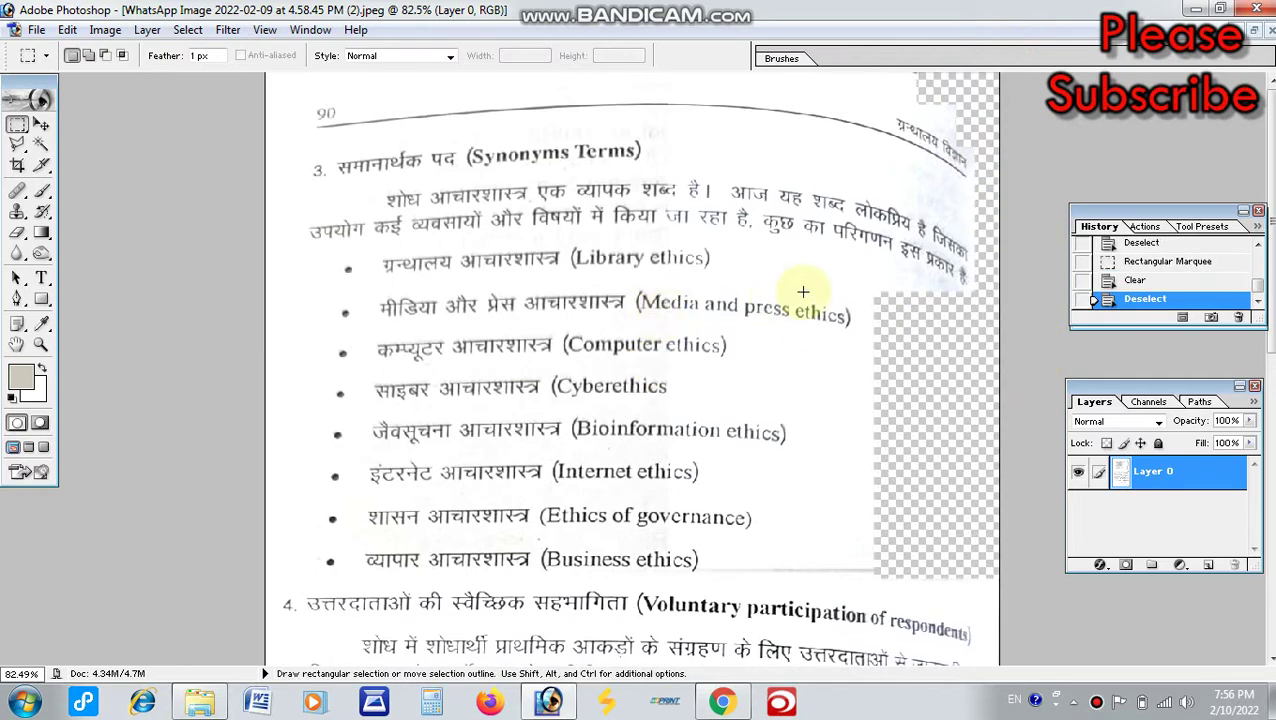
scroll(806, 286, "down", 1)
scroll(803, 291, "down", 1)
scroll(703, 380, "up", 1)
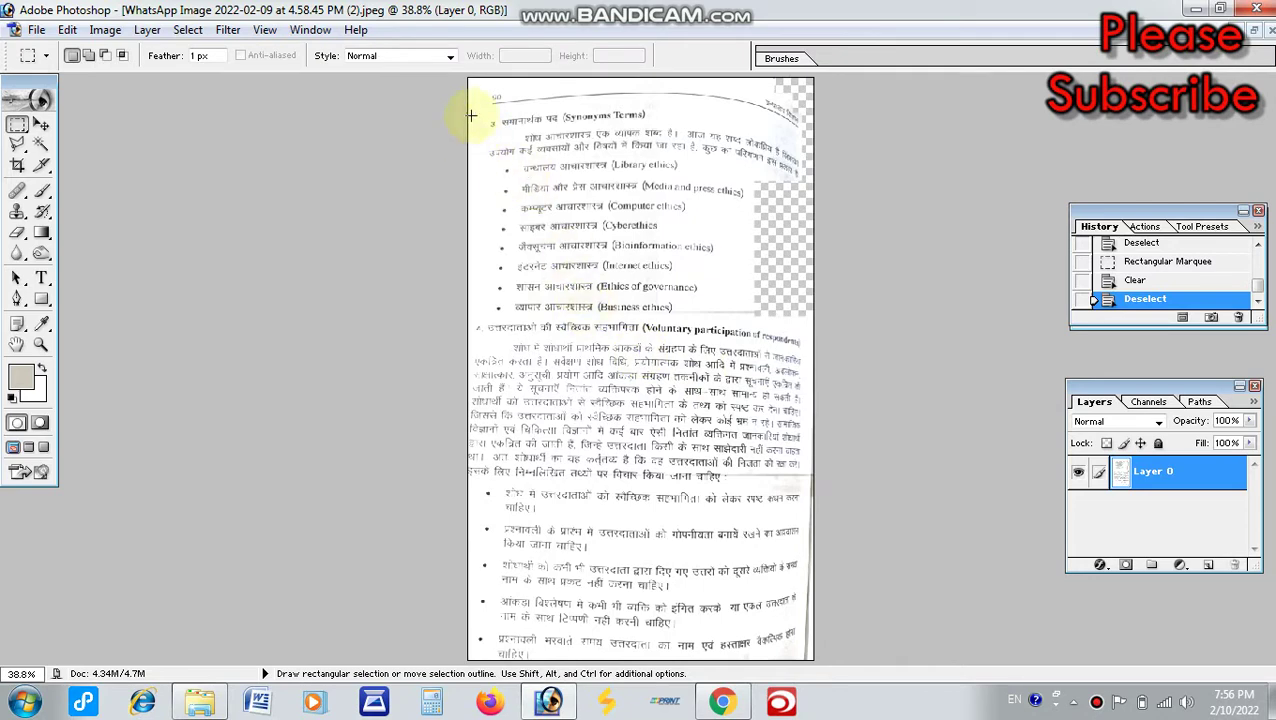
Preview a whole-page Levels adjustment with input levels 0, 0.14 and 240
left_click_drag(470, 107, 891, 664)
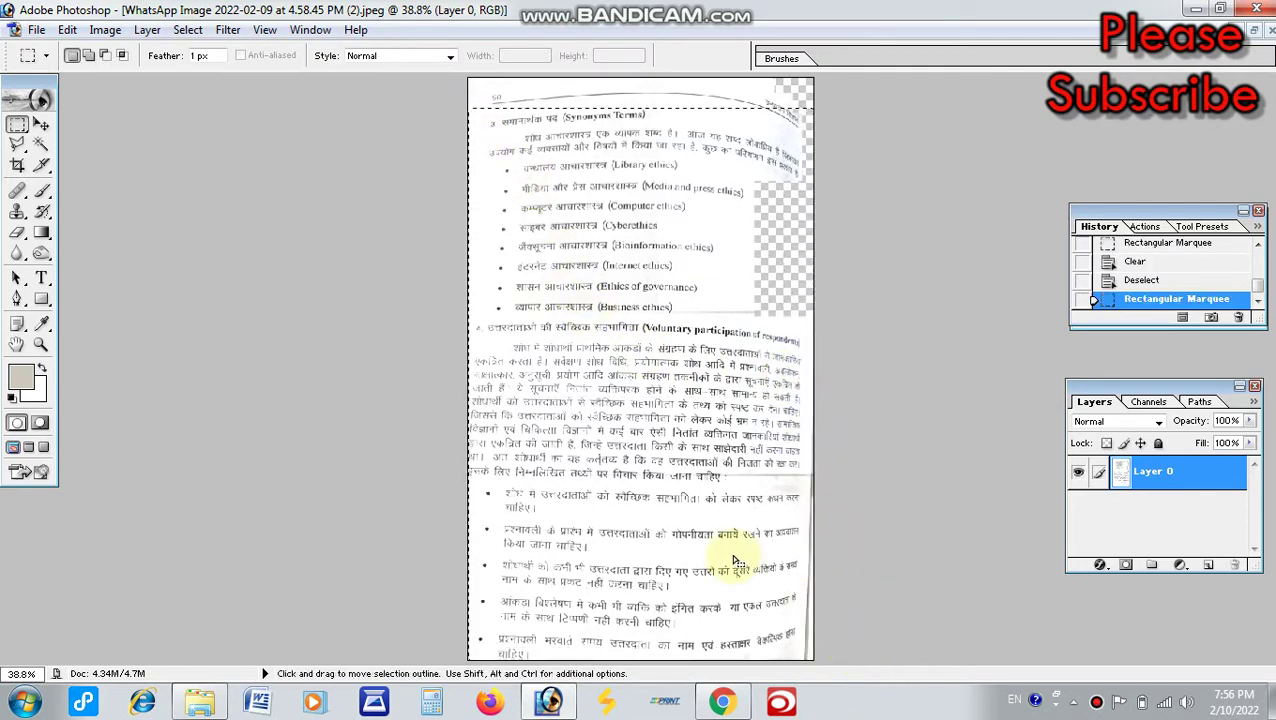
left_click(652, 399)
scroll(640, 380, "up", 2)
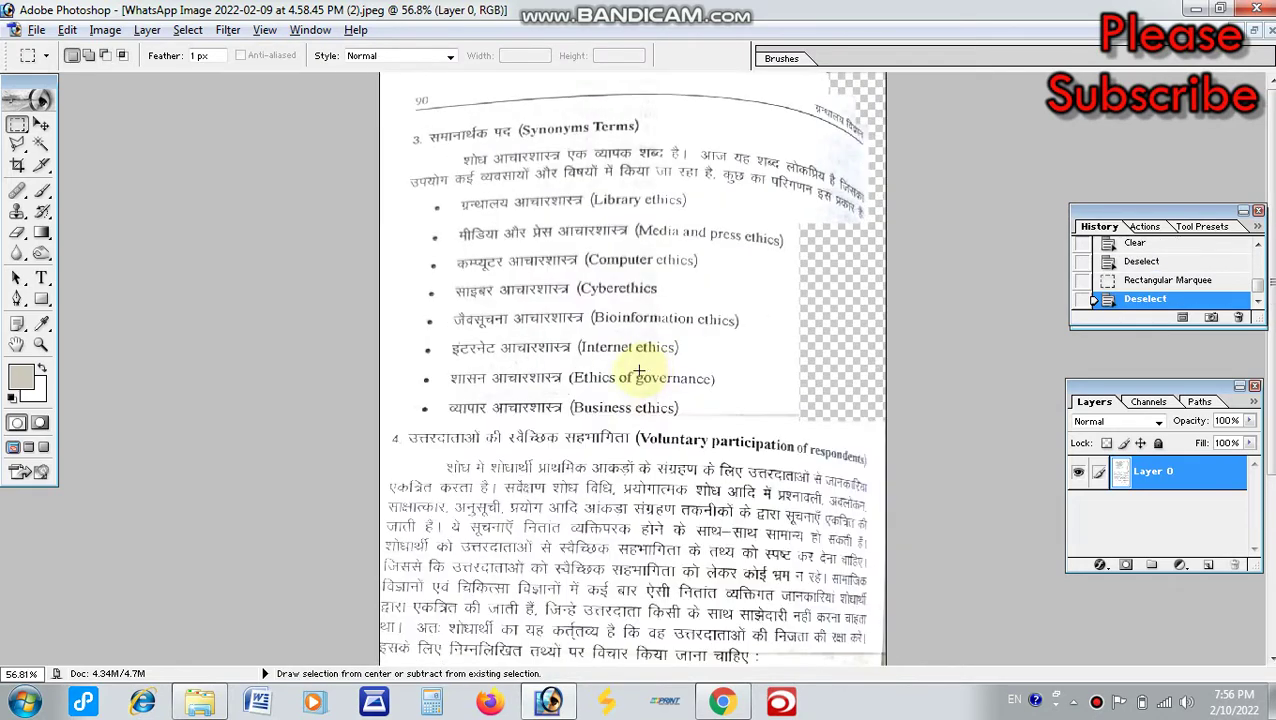
scroll(639, 373, "up", 1)
scroll(607, 376, "up", 4)
scroll(610, 400, "up", 1)
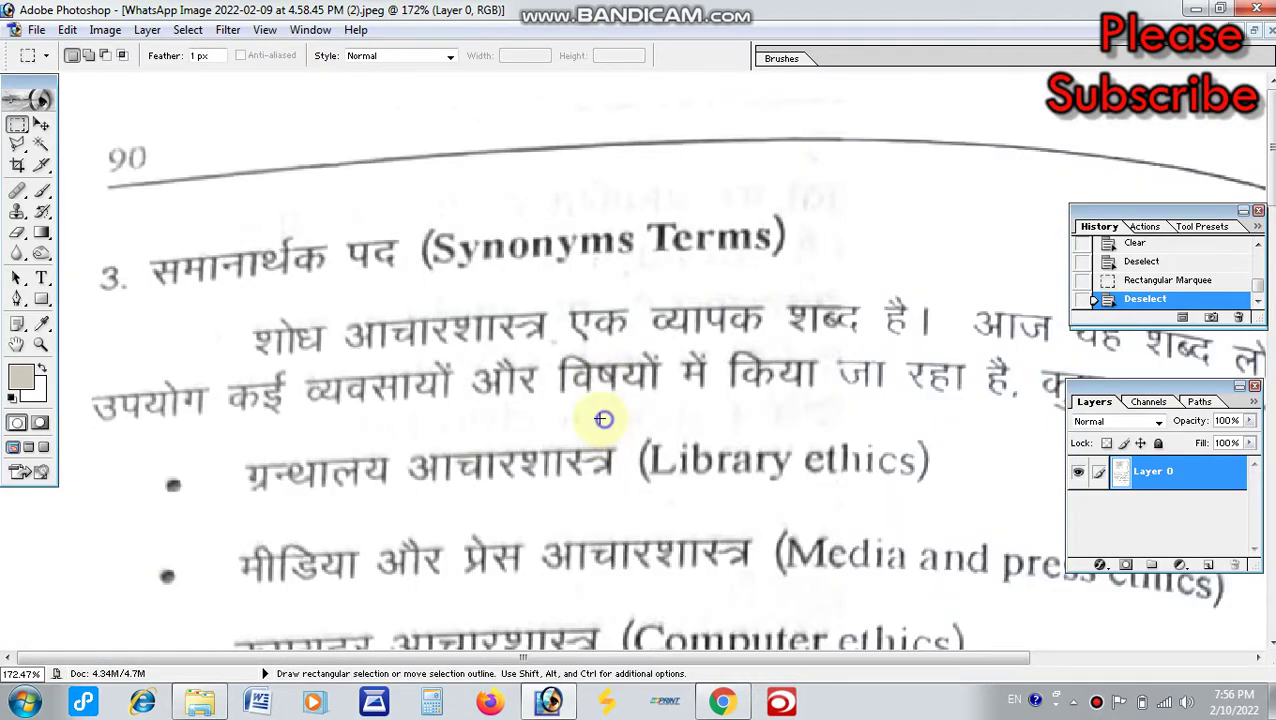
key("ctrl+l")
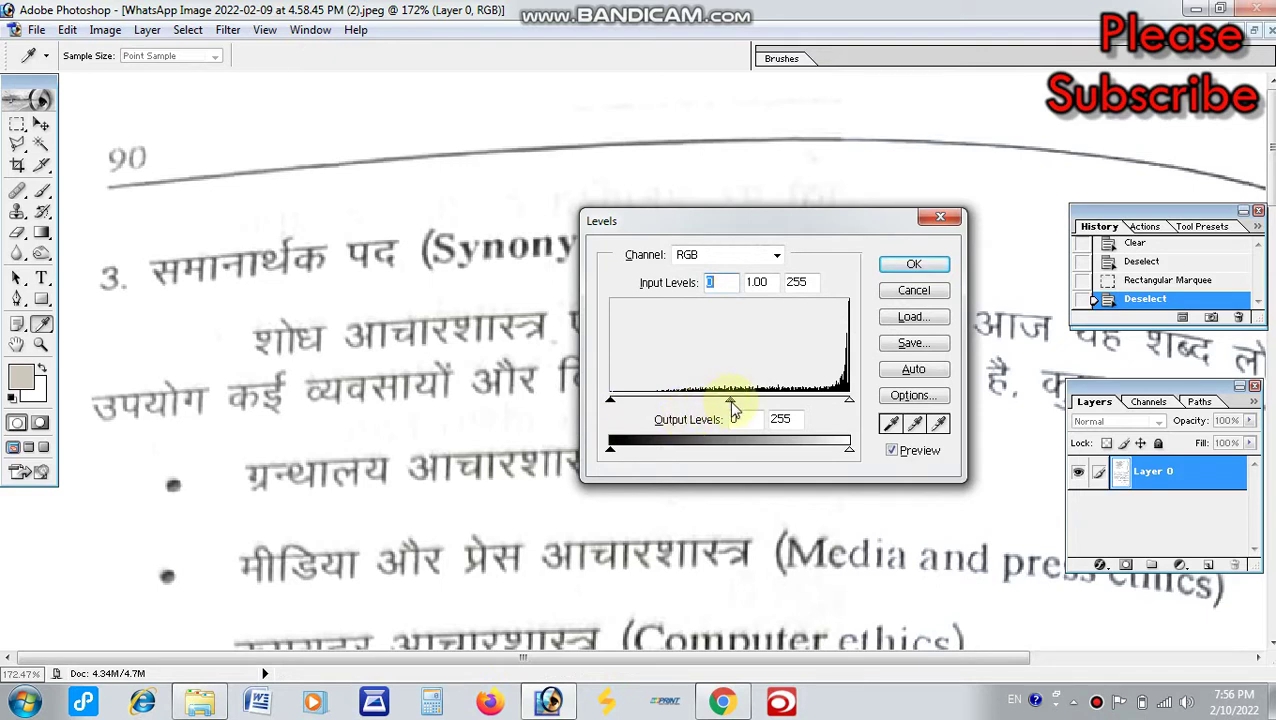
left_click_drag(730, 400, 826, 402)
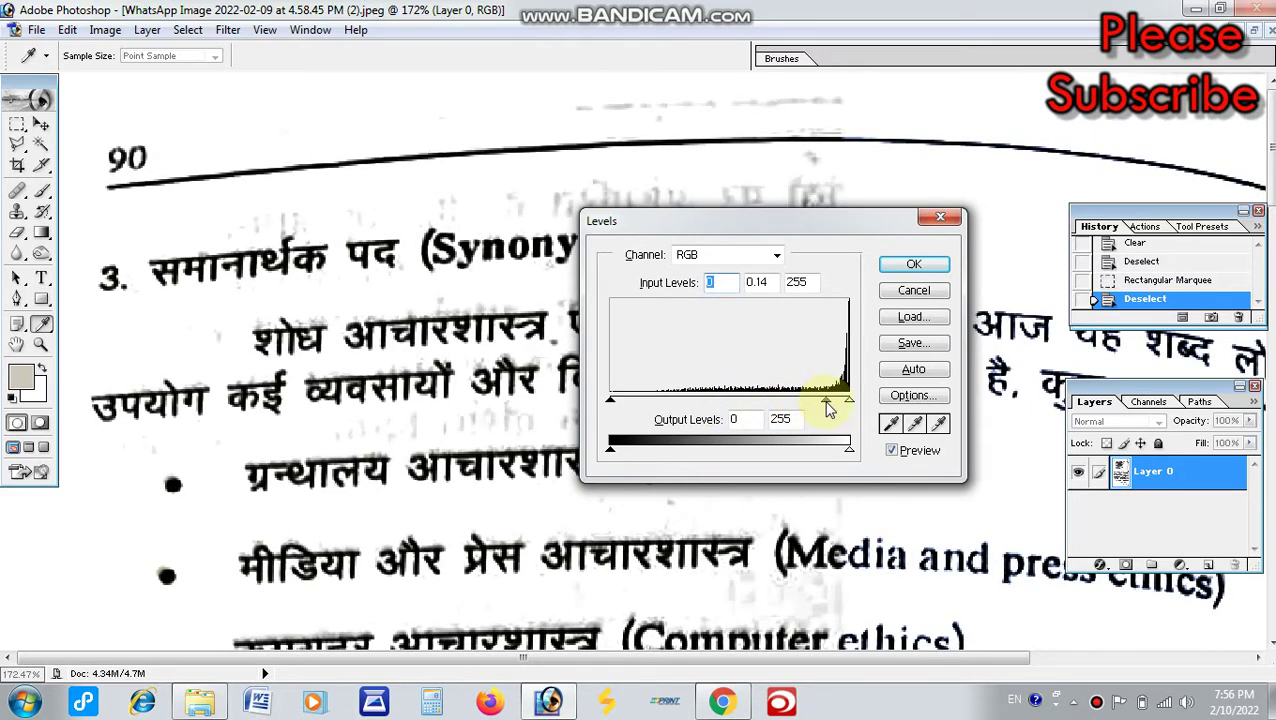
left_click(826, 402)
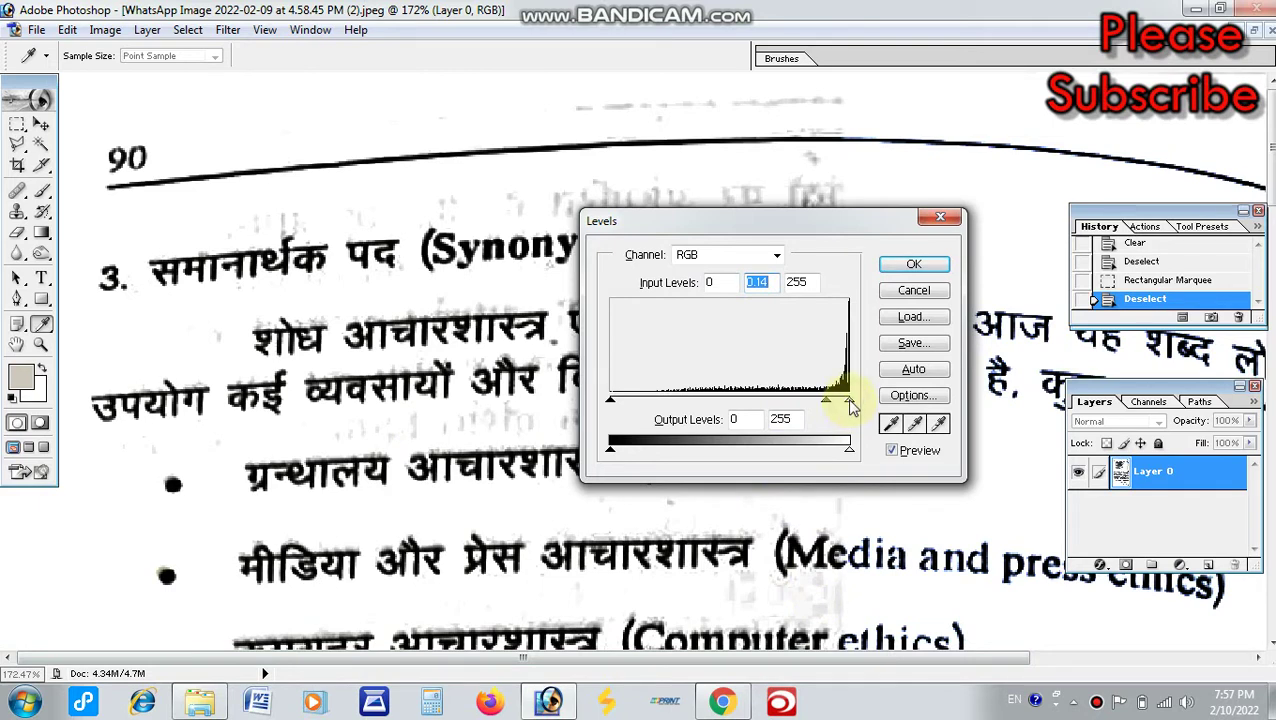
left_click_drag(848, 400, 840, 406)
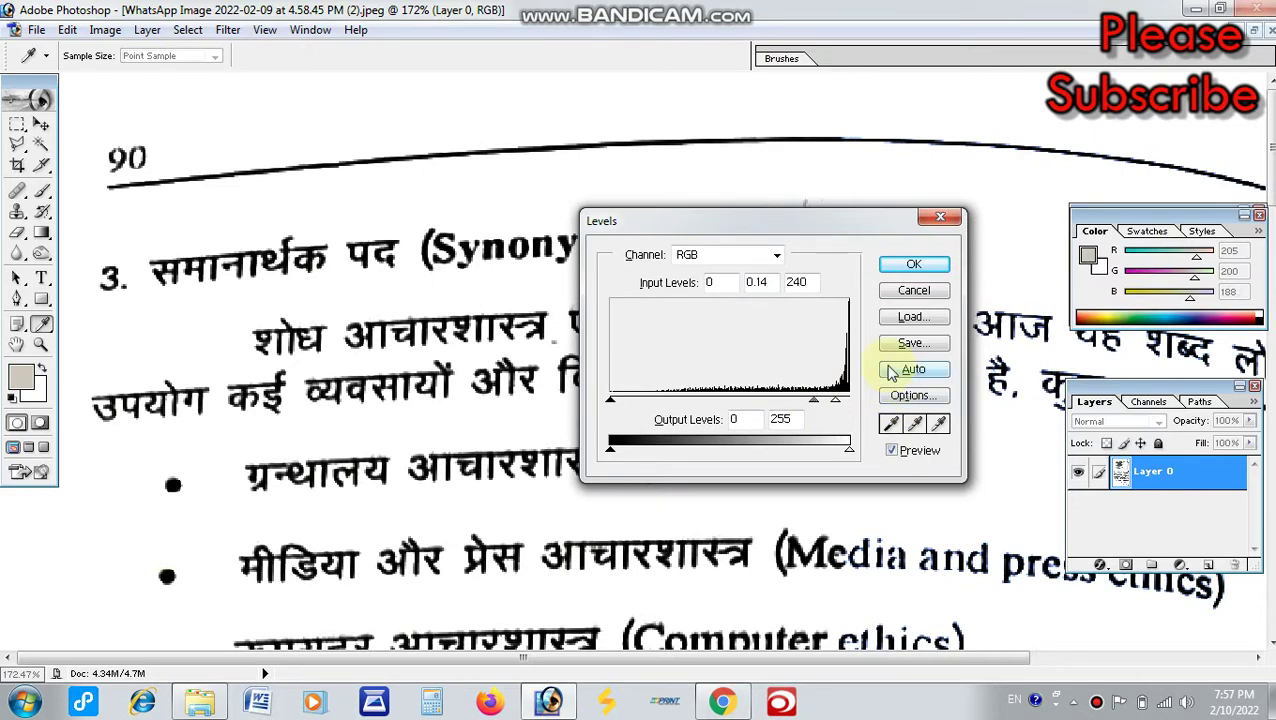
Commit the Levels adjustment and zoom out to review the whole page
left_click(916, 268)
key("m")
scroll(640, 397, "down", 1)
scroll(640, 397, "down", 3)
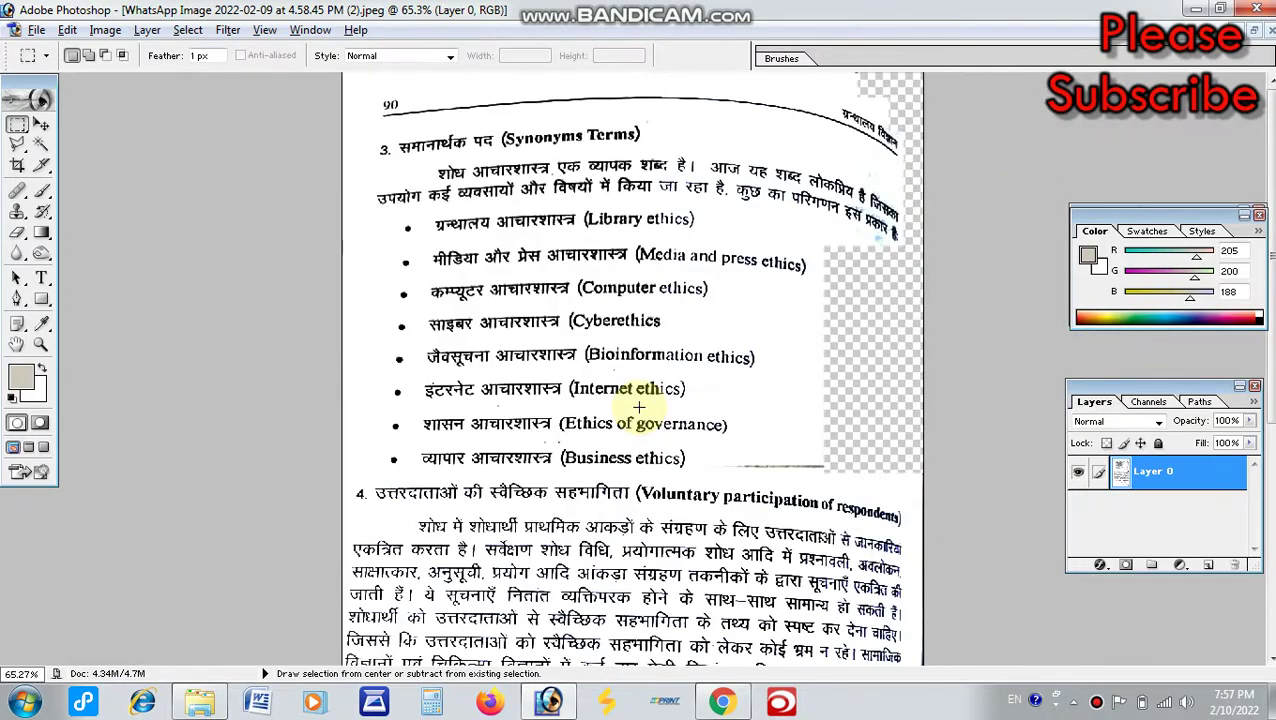
scroll(640, 400, "down", 2)
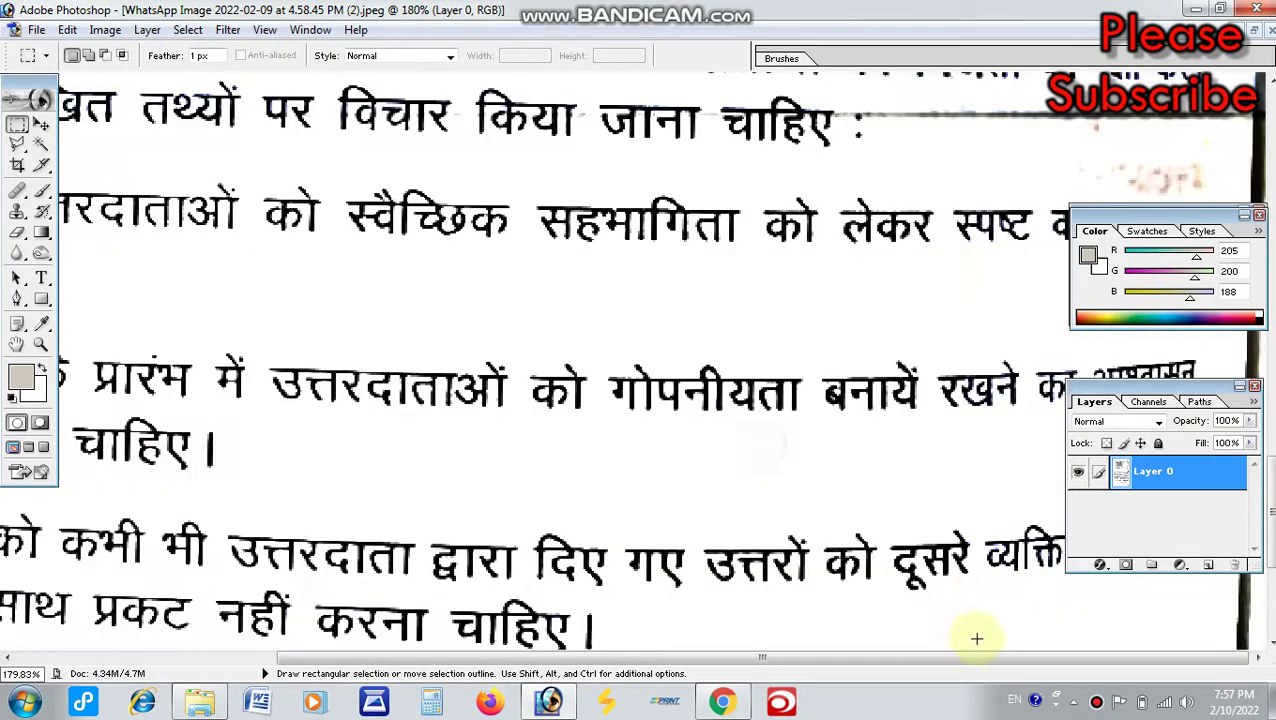
scroll(977, 640, "up", 6)
scroll(740, 370, "down", 4)
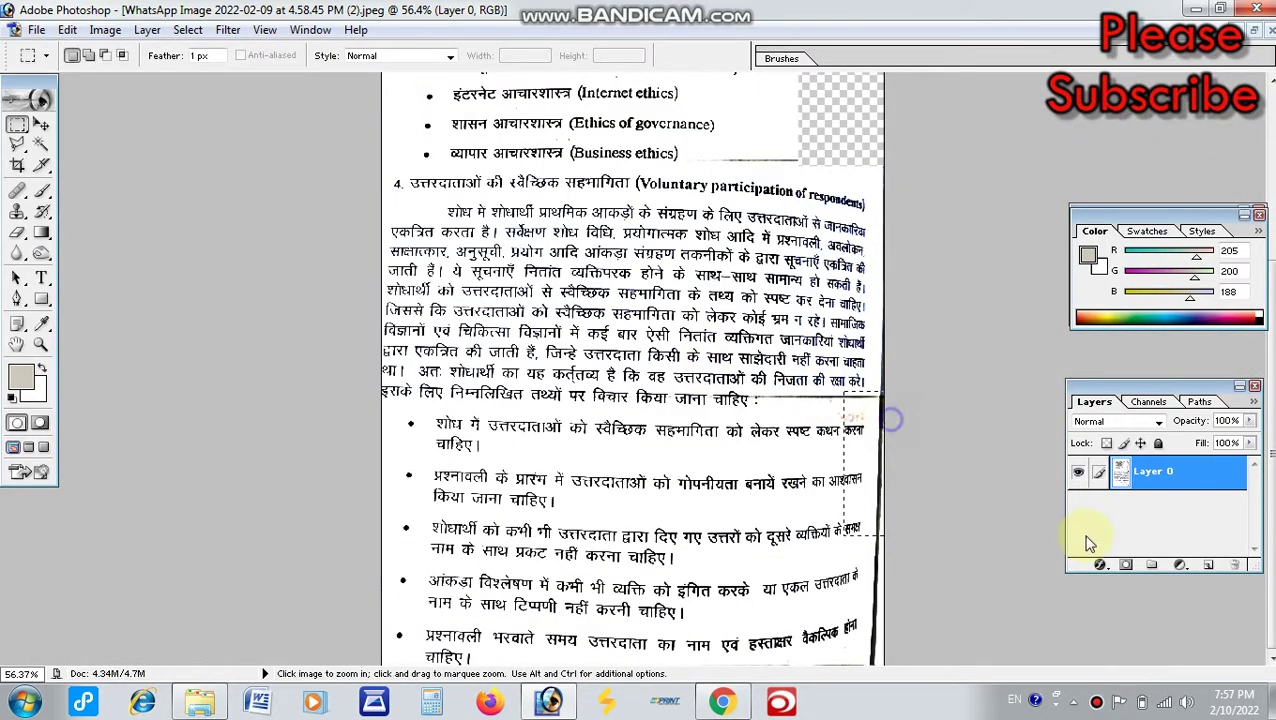
scroll(940, 470, "up", 5)
scroll(964, 483, "down", 3)
Inspect the bolder text on the whitened page, then open the Layer menu
scroll(891, 433, "down", 1)
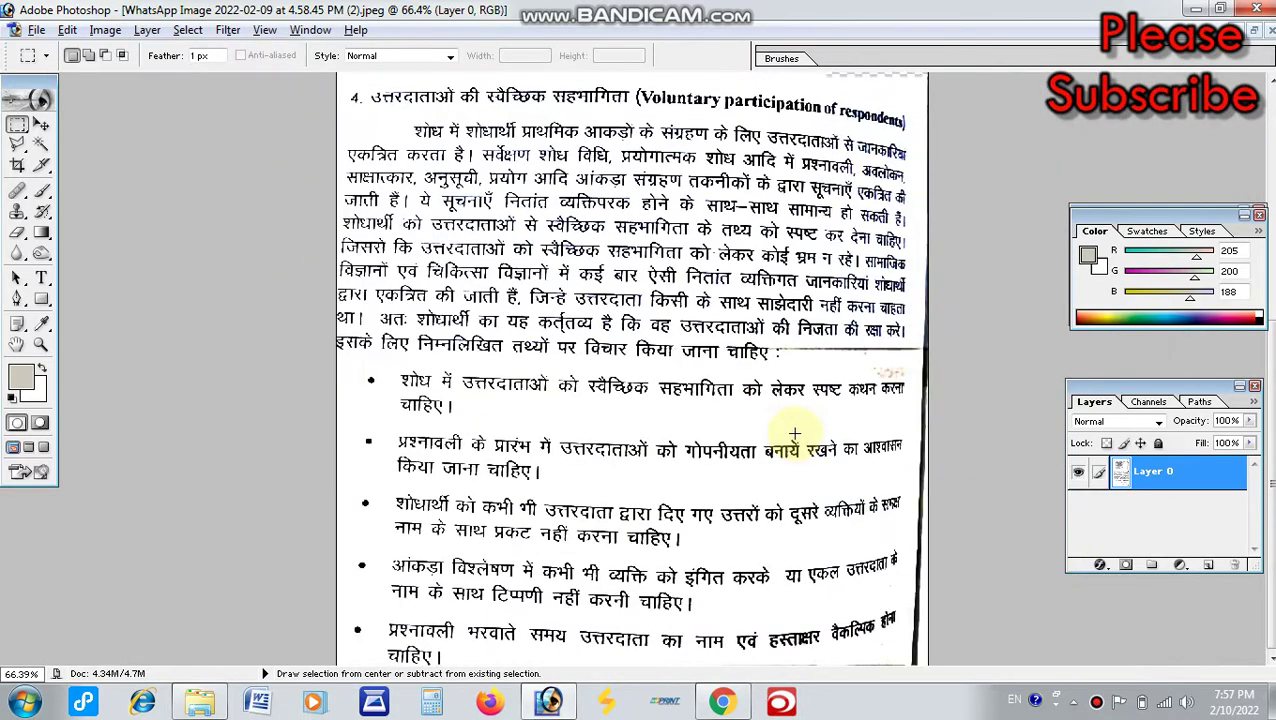
scroll(812, 416, "down", 1)
scroll(672, 402, "up", 2)
scroll(550, 604, "up", 3)
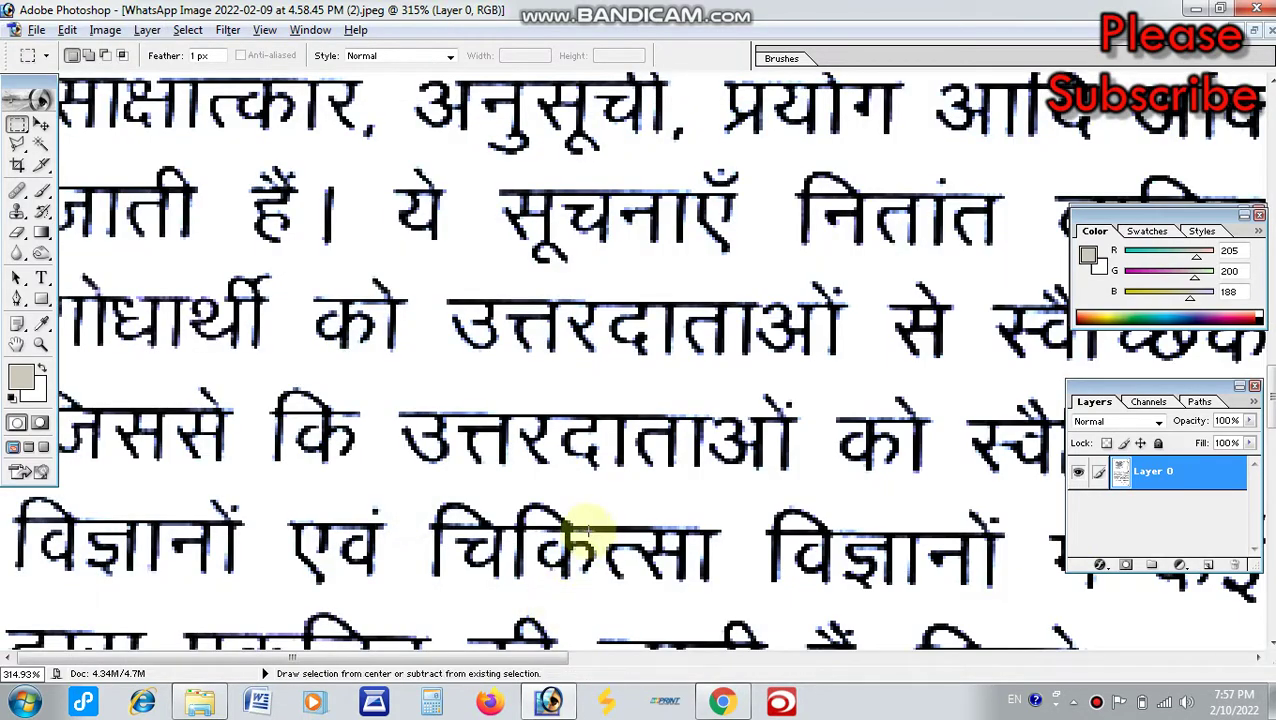
scroll(590, 530, "down", 3)
scroll(590, 530, "down", 2)
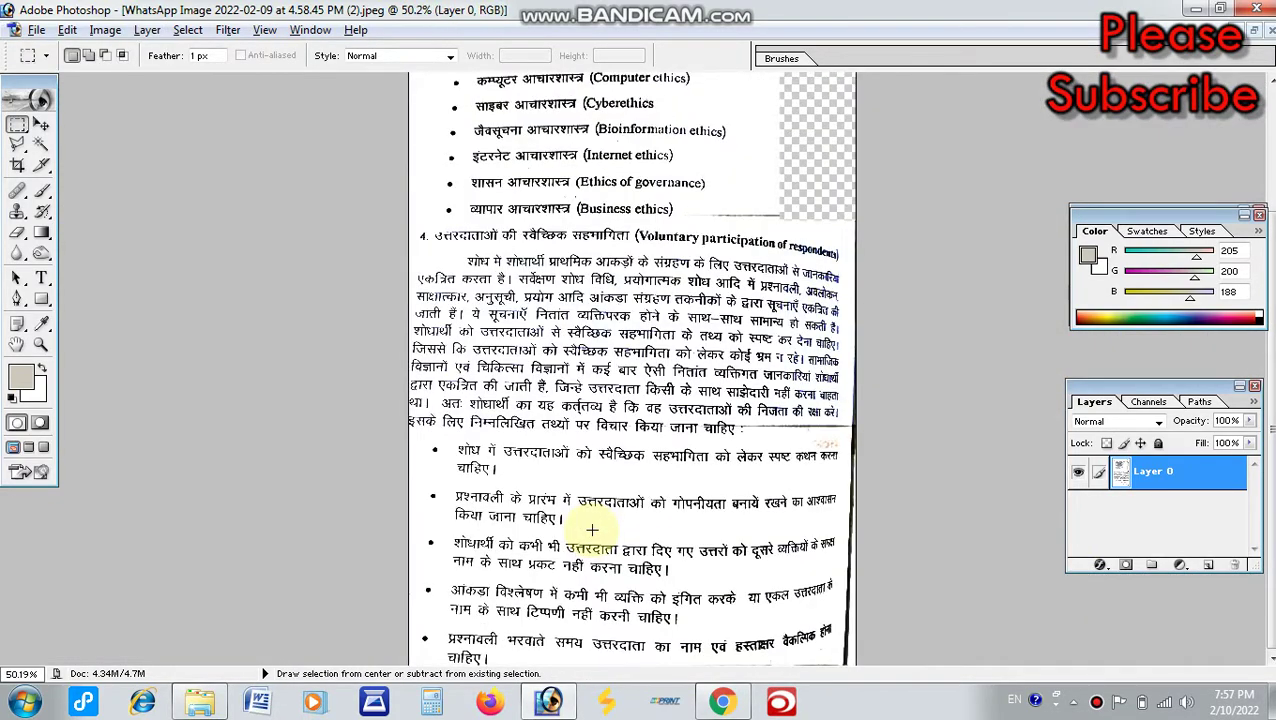
scroll(592, 530, "down", 1)
scroll(590, 530, "down", 1)
scroll(590, 530, "up", 1)
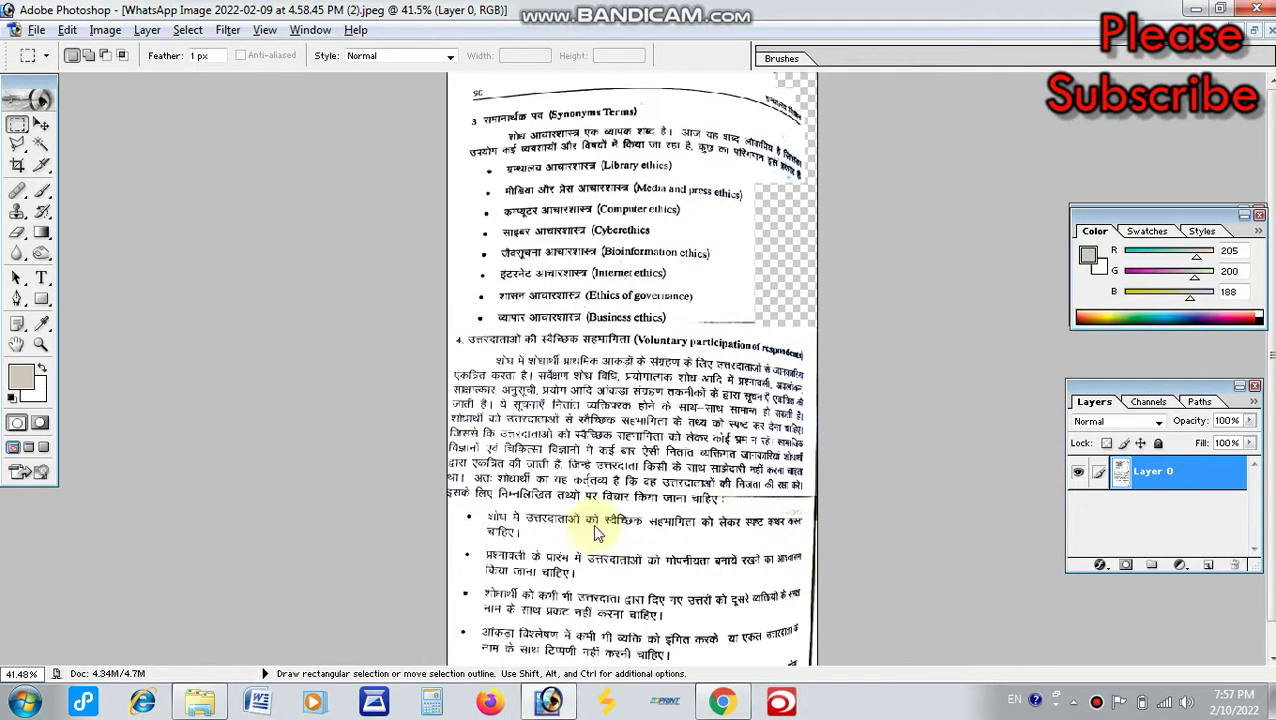
scroll(698, 356, "up", 2)
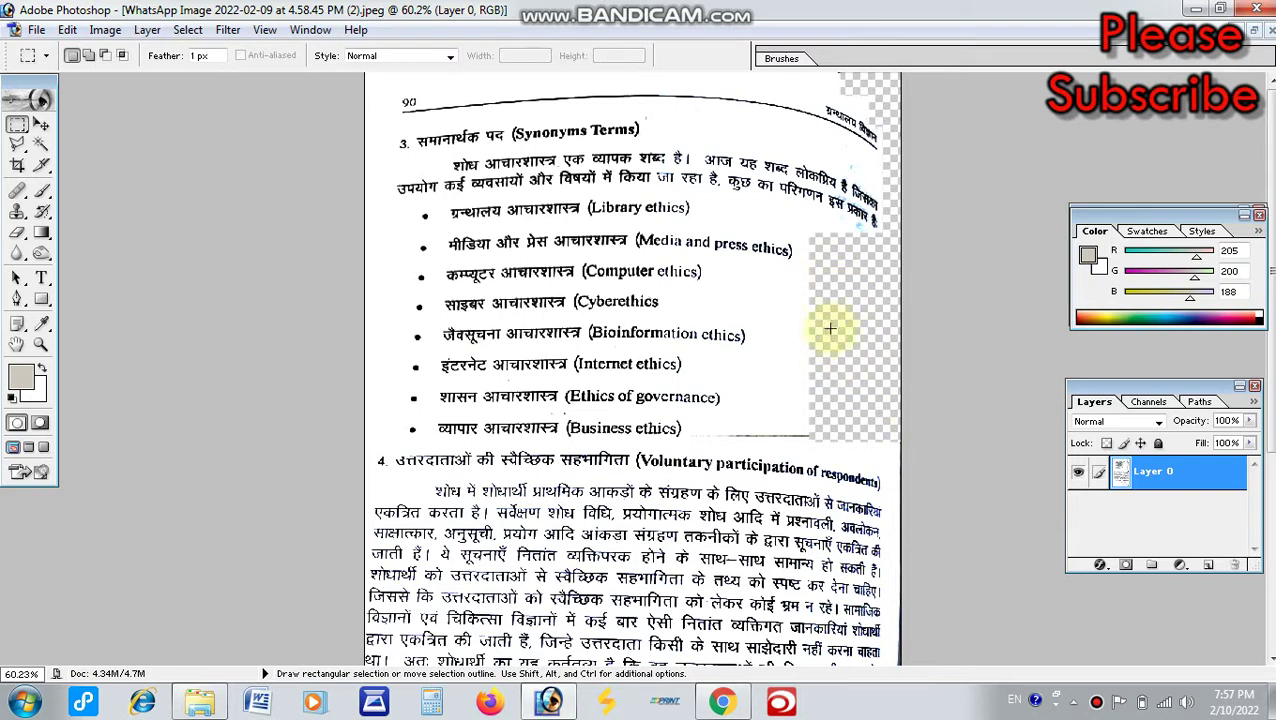
left_click(146, 30)
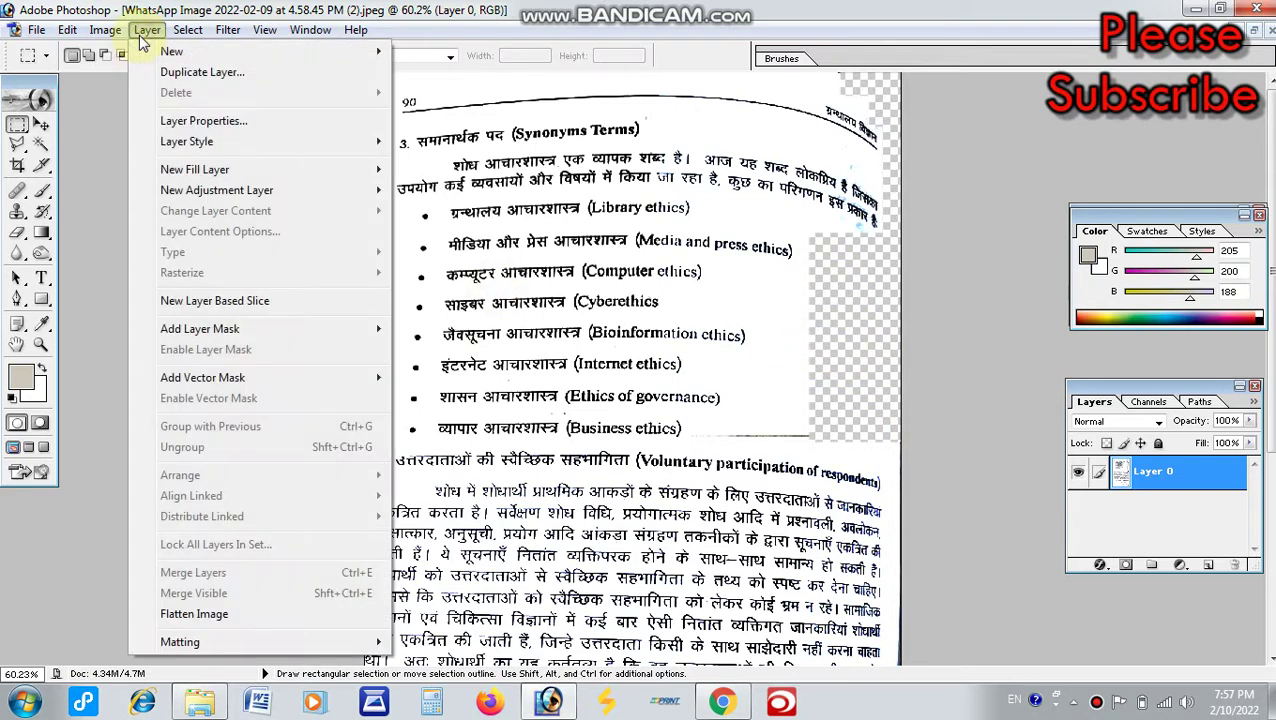
Flatten Layer 0 into a single Background layer
left_click(247, 624)
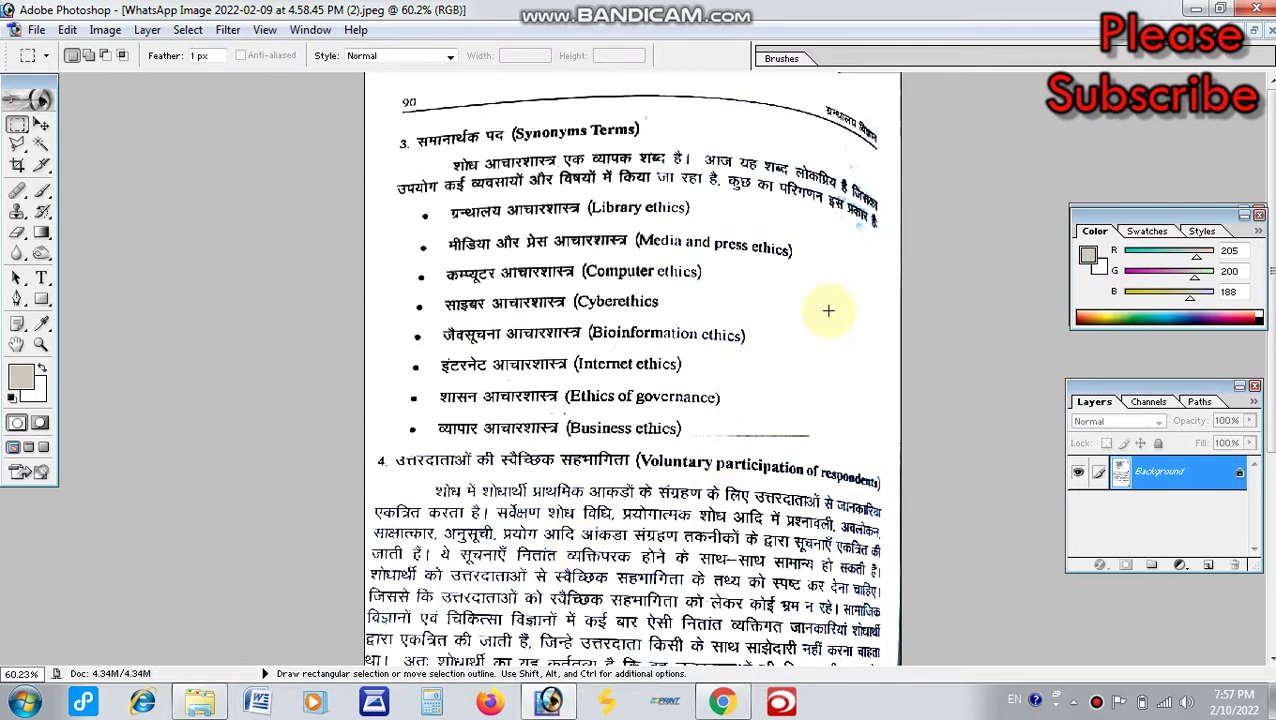
scroll(816, 316, "down", 2)
scroll(816, 316, "down", 2)
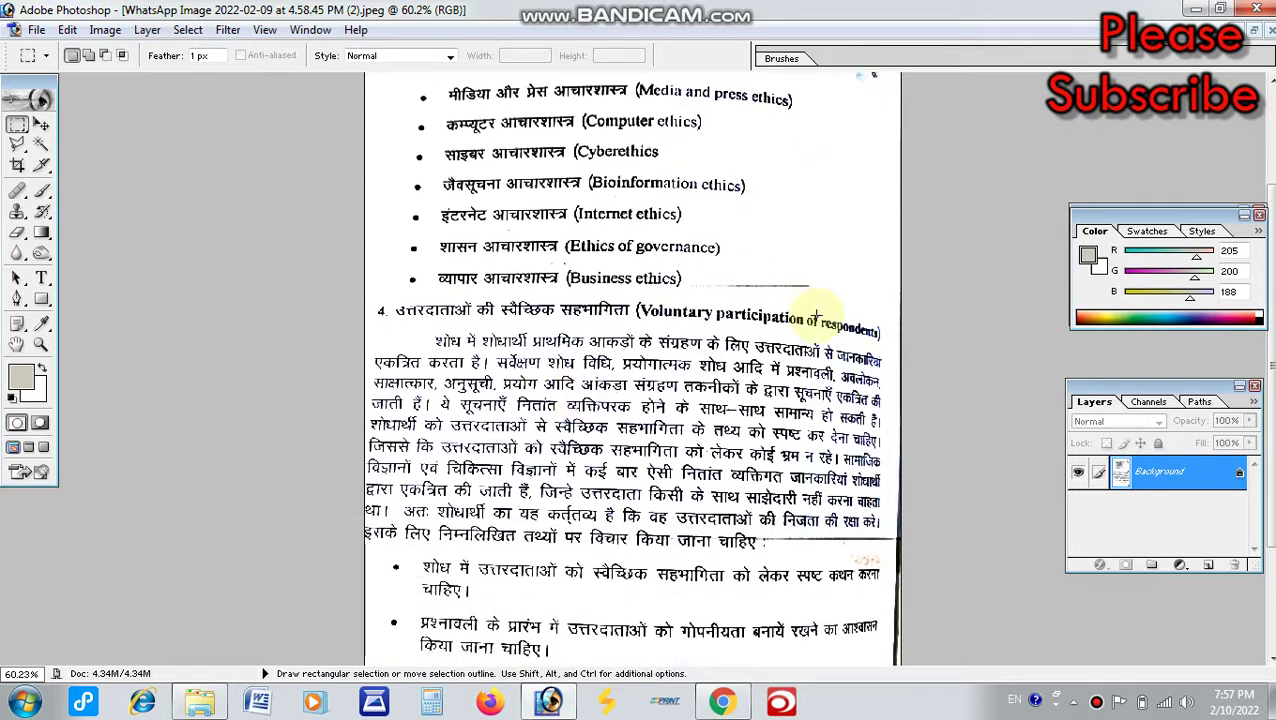
scroll(816, 316, "down", 2)
scroll(813, 318, "up", 3)
scroll(810, 317, "up", 2)
scroll(805, 316, "up", 1)
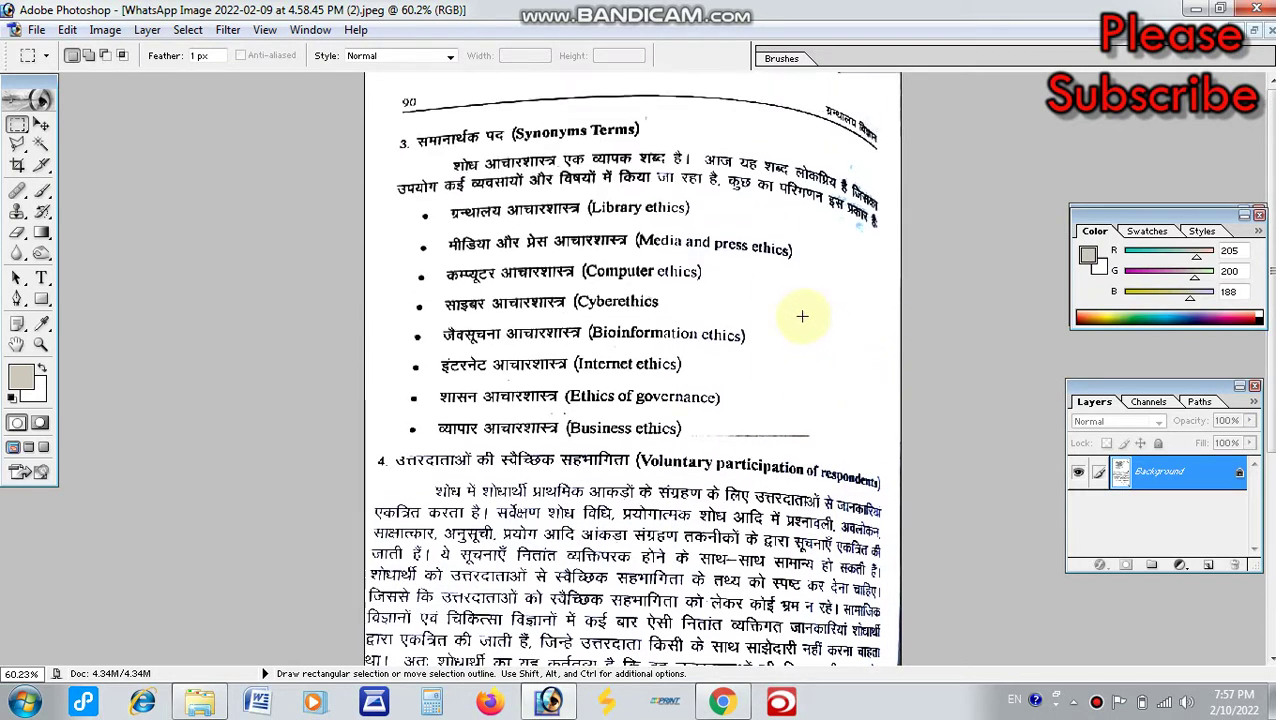
Save the page as a JPEG at Quality 12 Maximum, Progressive
key("ctrl+s")
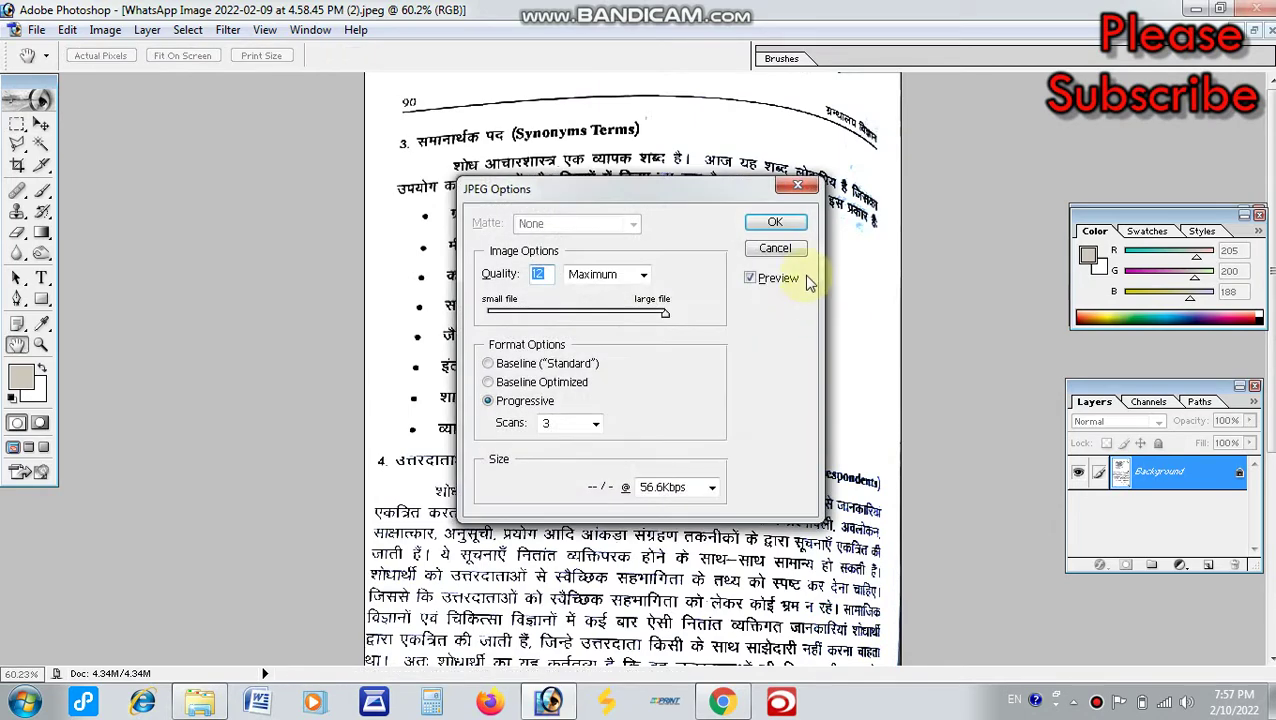
left_click(786, 228)
key("m")
scroll(773, 363, "up", 1)
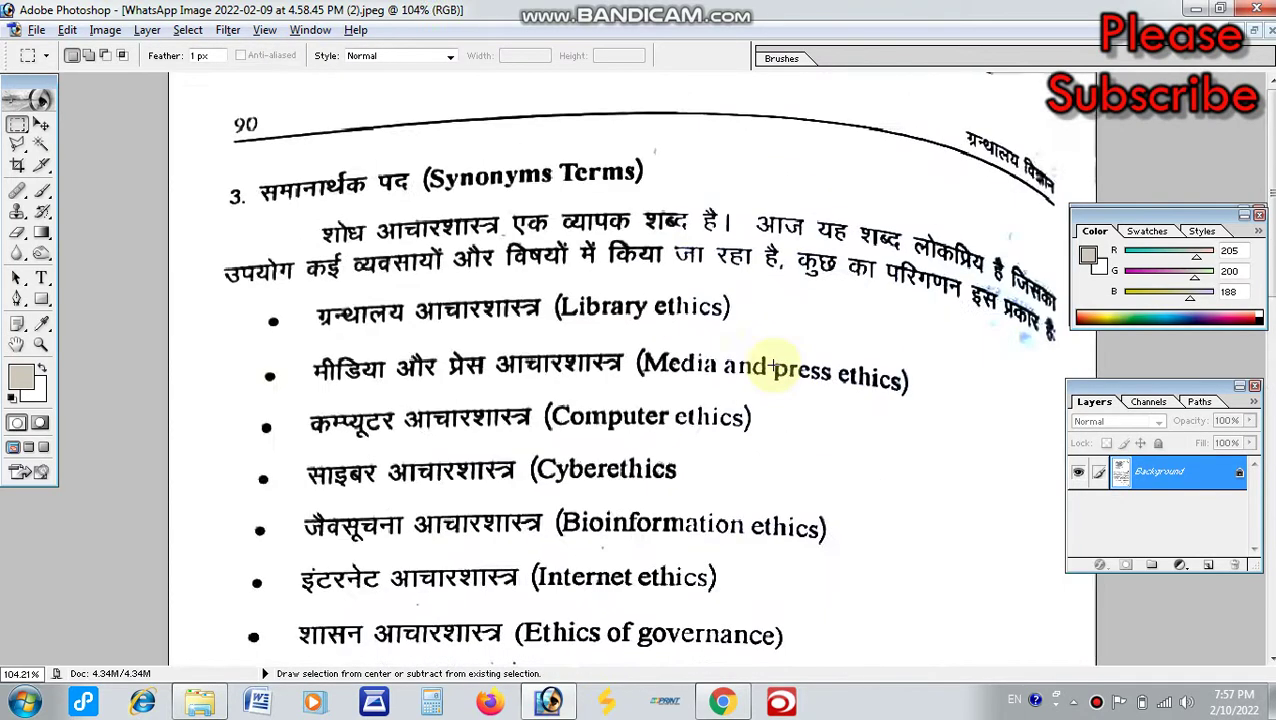
scroll(773, 365, "down", 2)
scroll(773, 365, "down", 1)
key("ctrl")
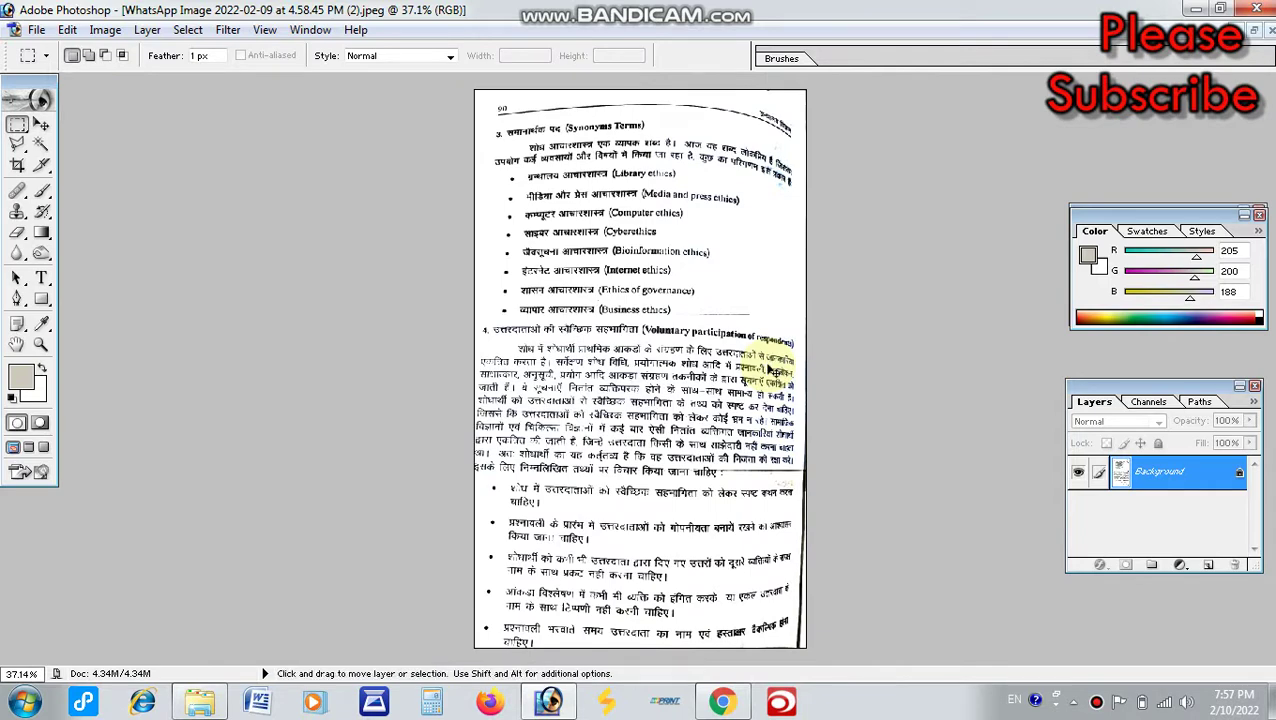
key("ctrl+alt+p")
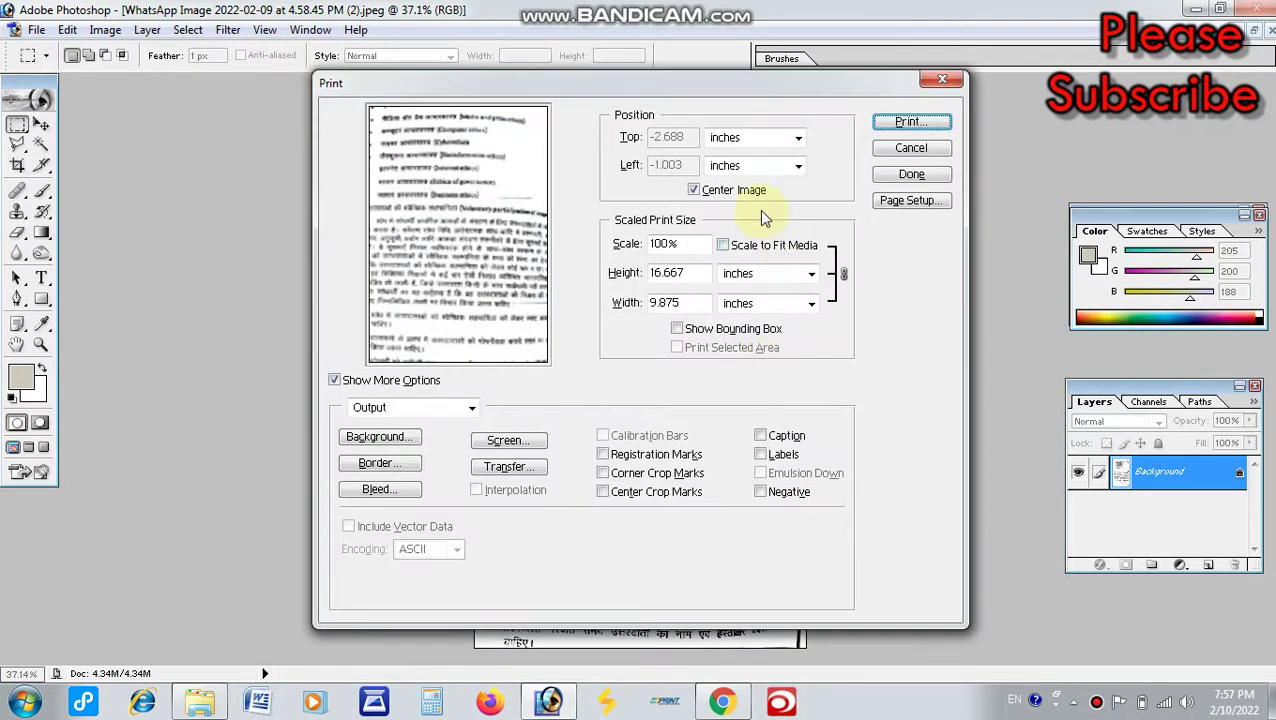
left_click(768, 245)
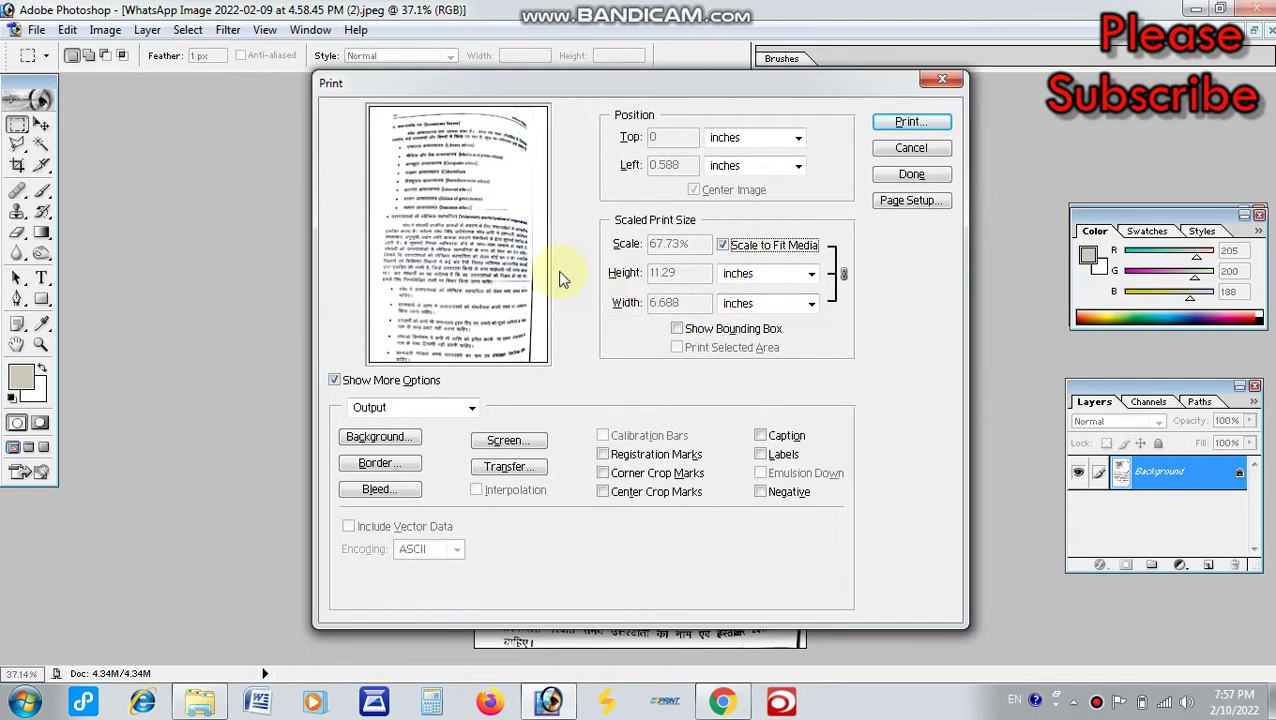
left_click(911, 147)
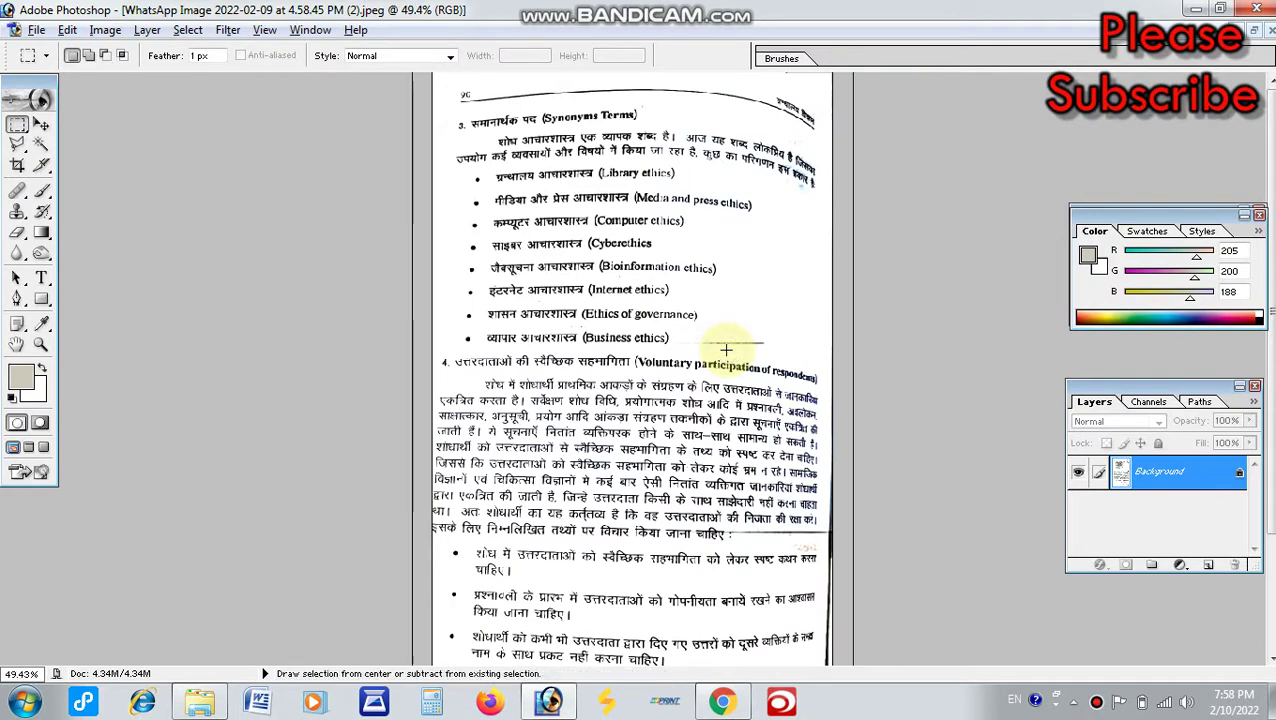
scroll(726, 349, "up", 1, "alt")
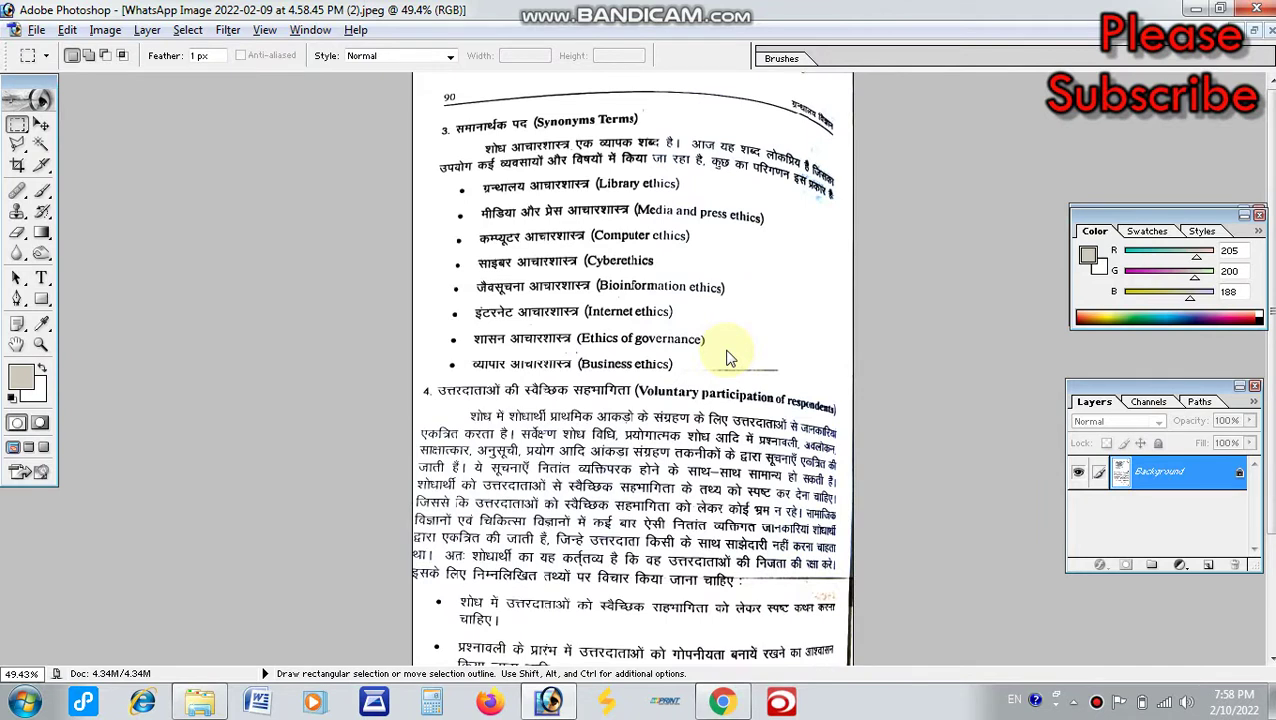